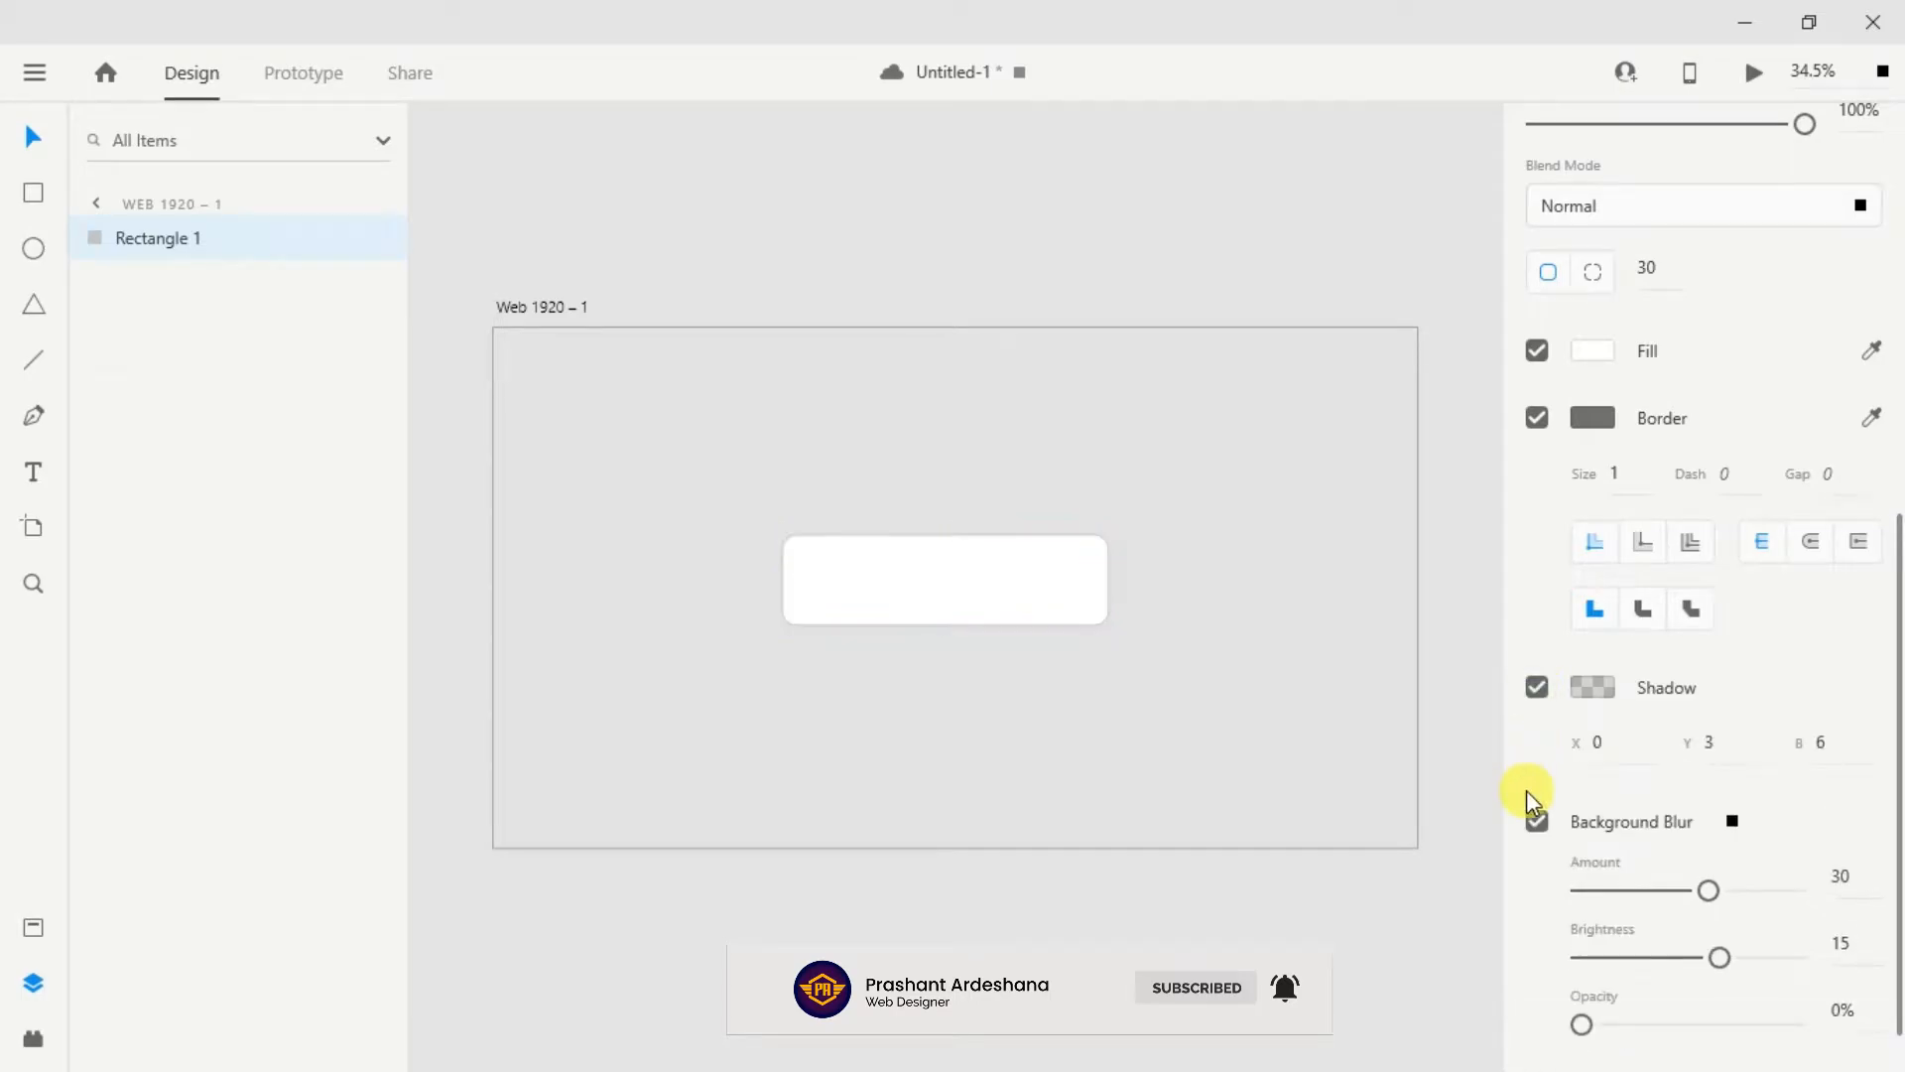
Step: Set the rounded card's shadow to Y 30 with a blur of 50, and remove the card's border
left_click(1732, 880)
type("0")
key("Tab")
type("50")
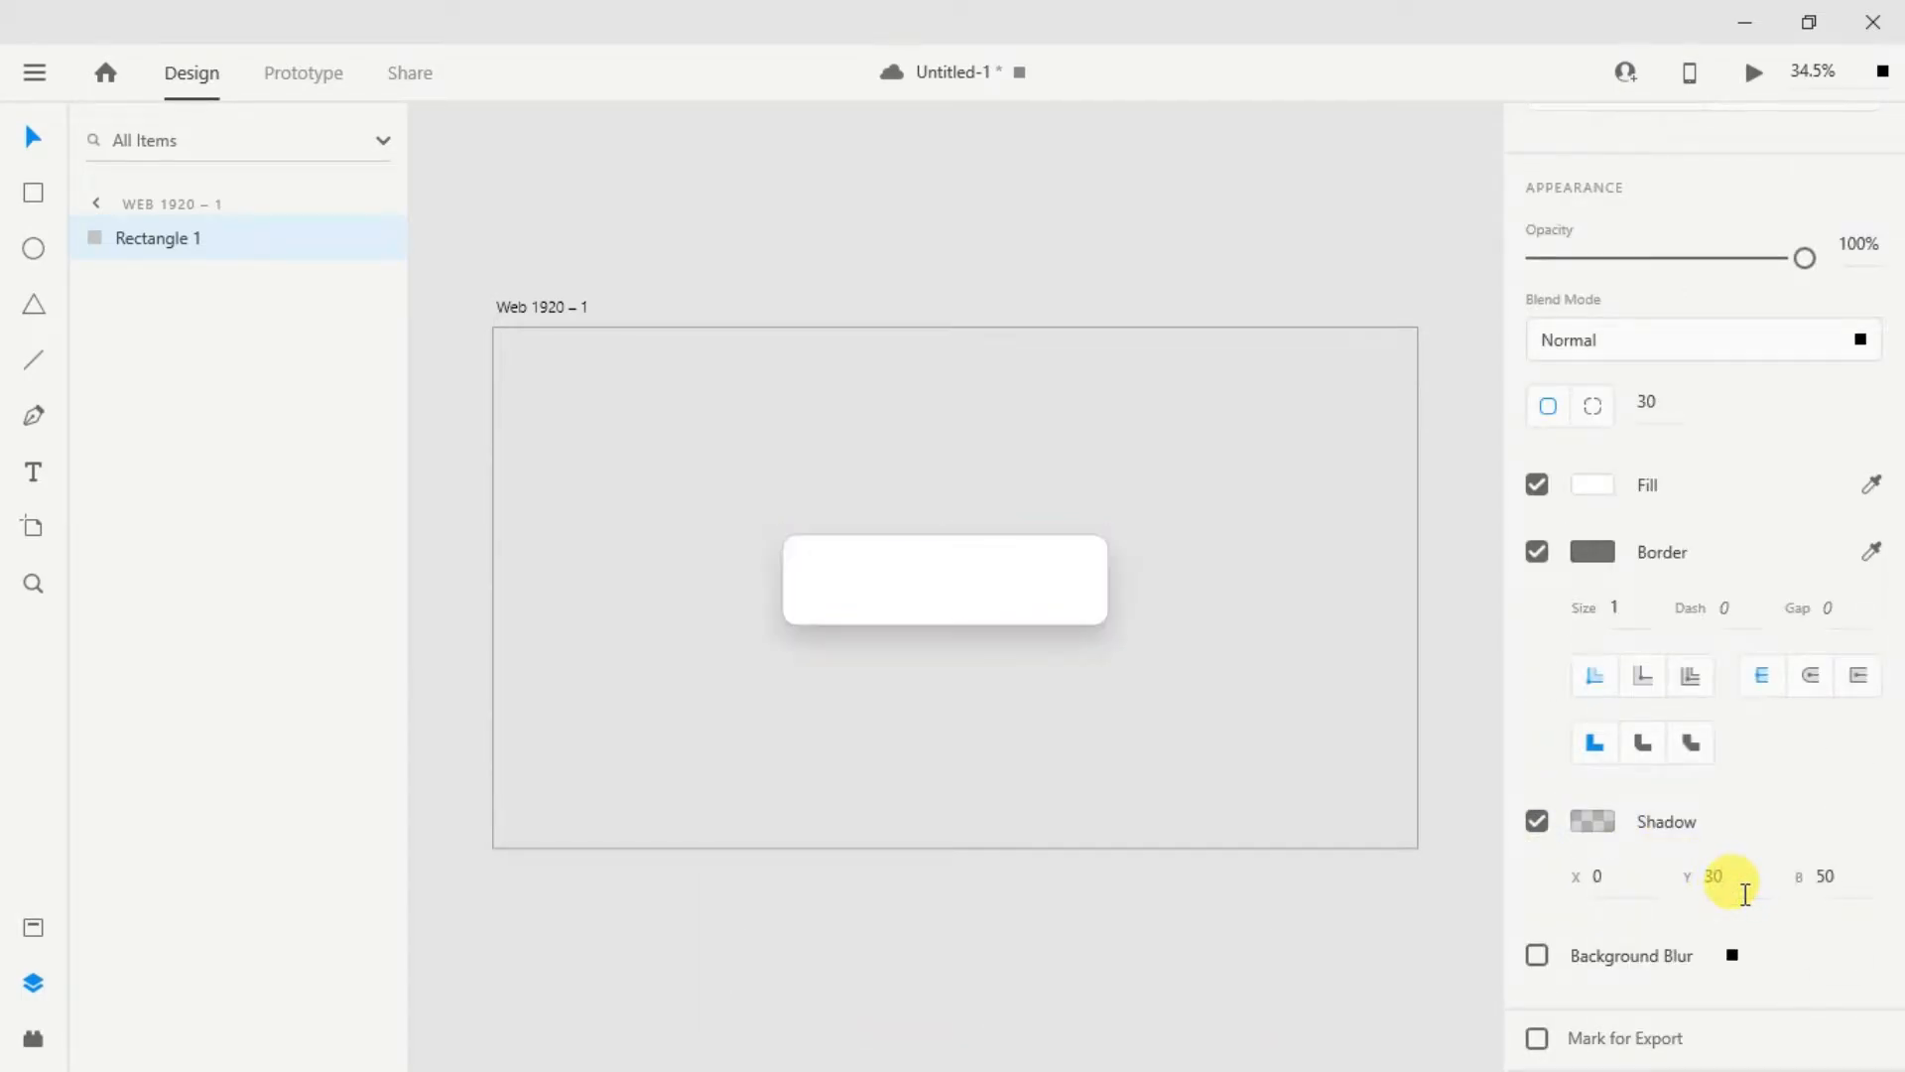
key("Return")
left_click(1536, 553)
left_click(1250, 608)
left_click(911, 595)
left_click(1129, 741)
Step: Draw a placeholder rectangle about 299 by 87 in the middle of the card, centred vertically
left_click(33, 194)
scroll(871, 566, "up", 5)
left_click_drag(829, 558, 1146, 650)
left_click(33, 136)
left_click_drag(907, 604, 923, 602)
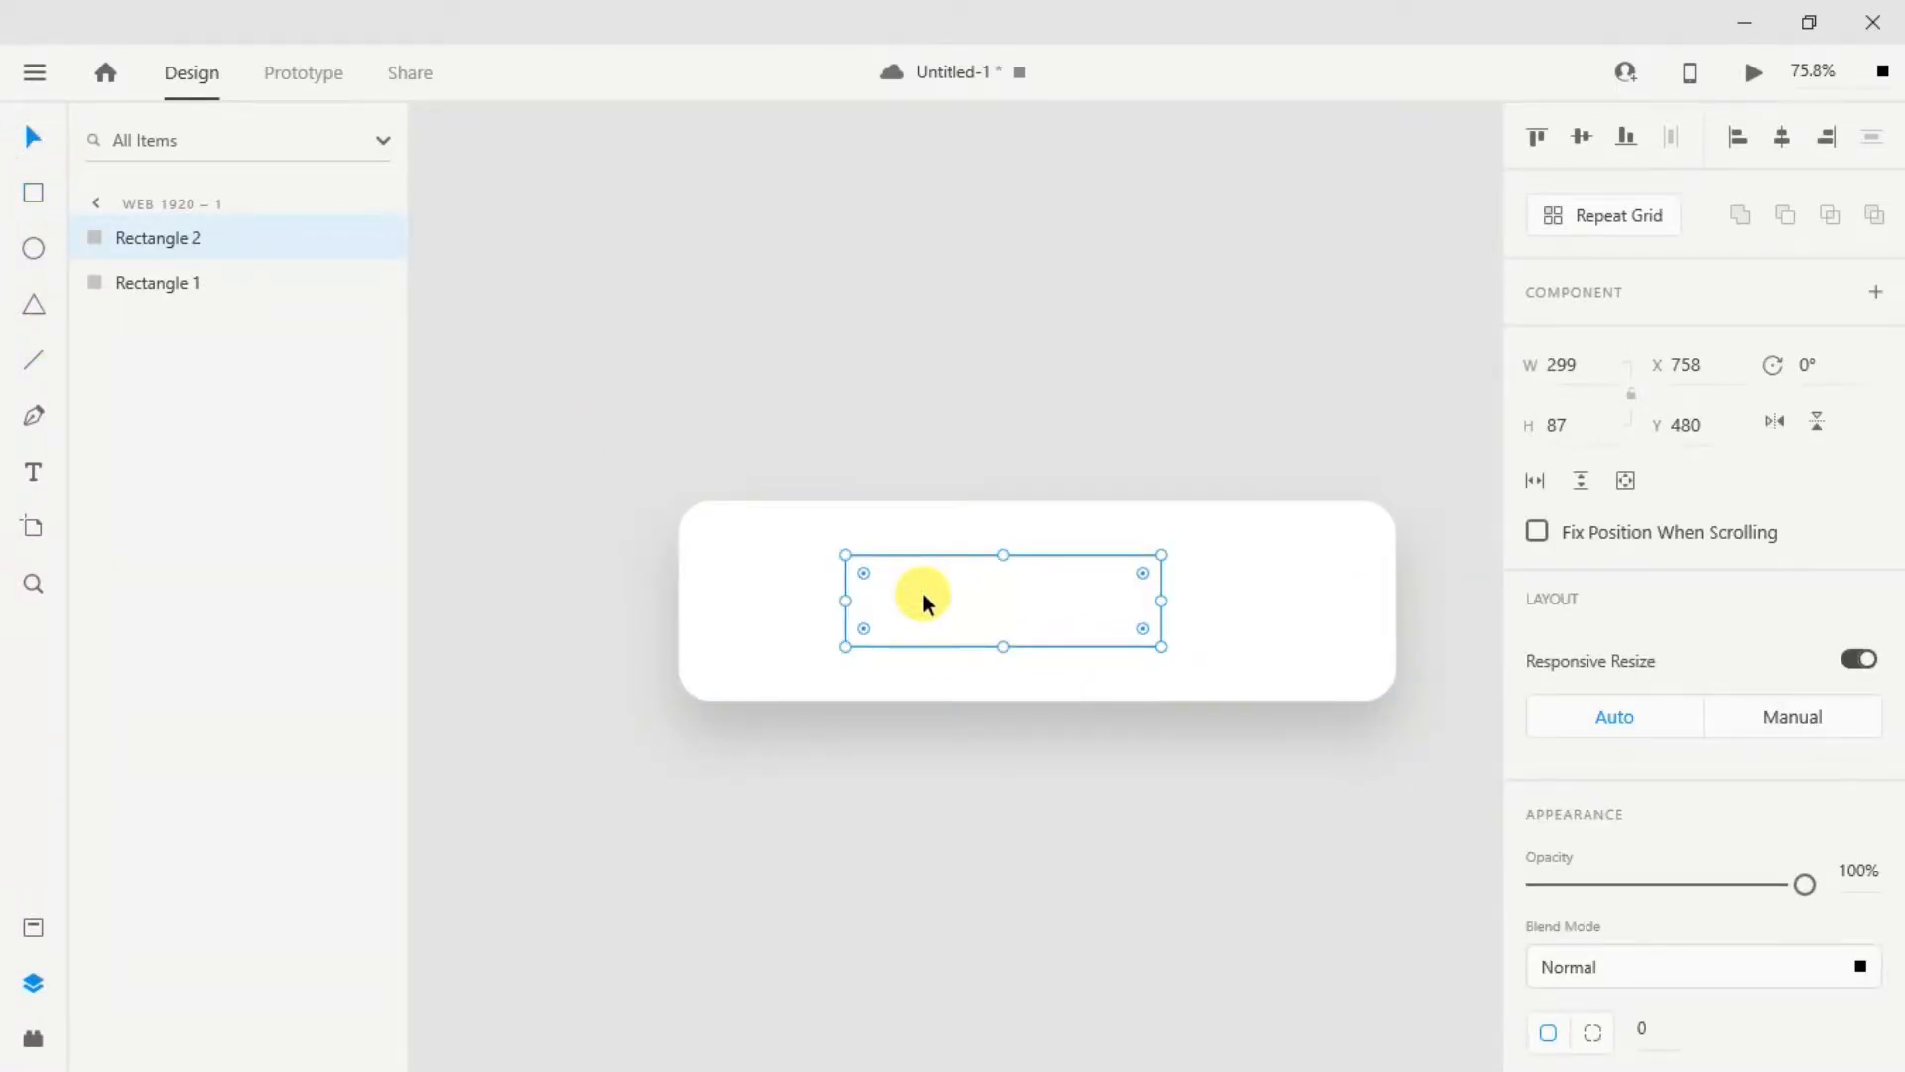
left_click(803, 617, "shift")
left_click(904, 597, "shift")
left_click(879, 605, "shift")
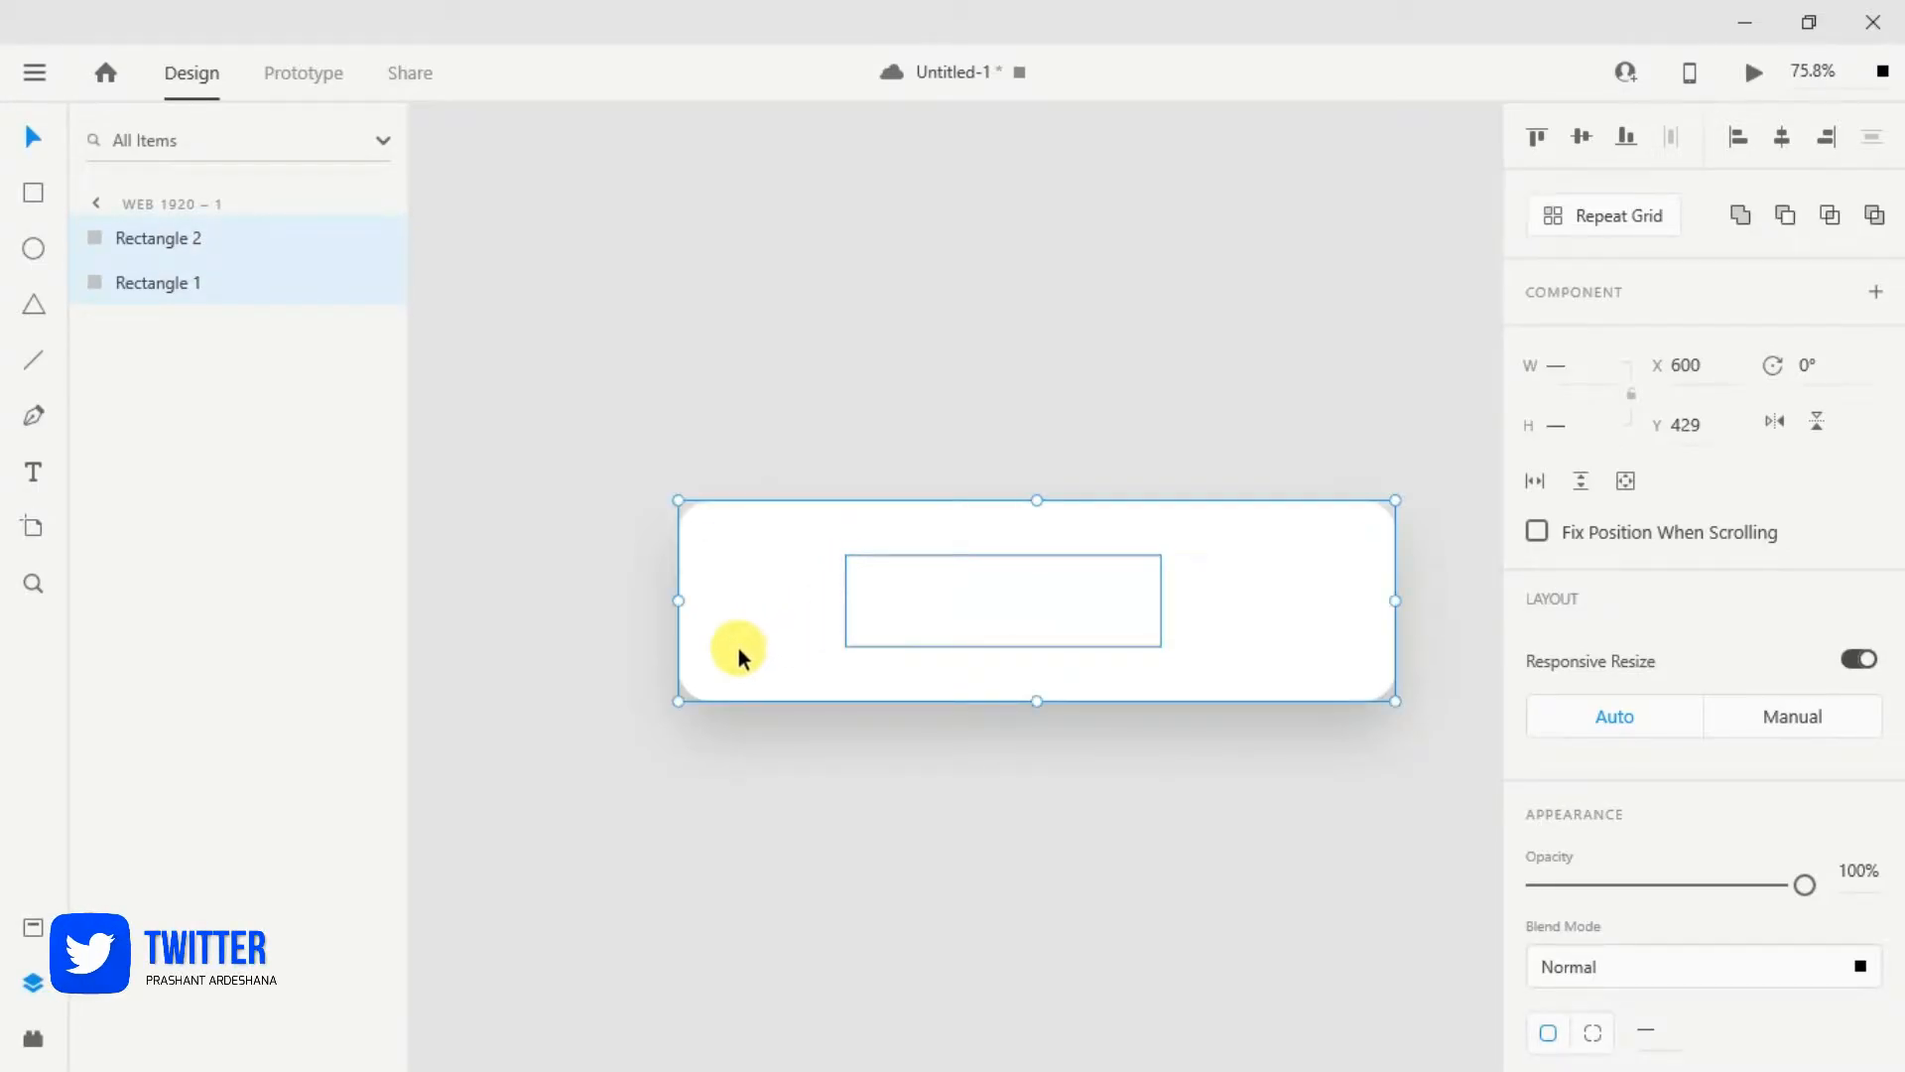
left_click(583, 561)
left_click(710, 567)
Step: Draw a 110 by 110 circle near the card's left end and centre it vertically on the card
left_click(573, 455)
left_click_drag(706, 554, 820, 666)
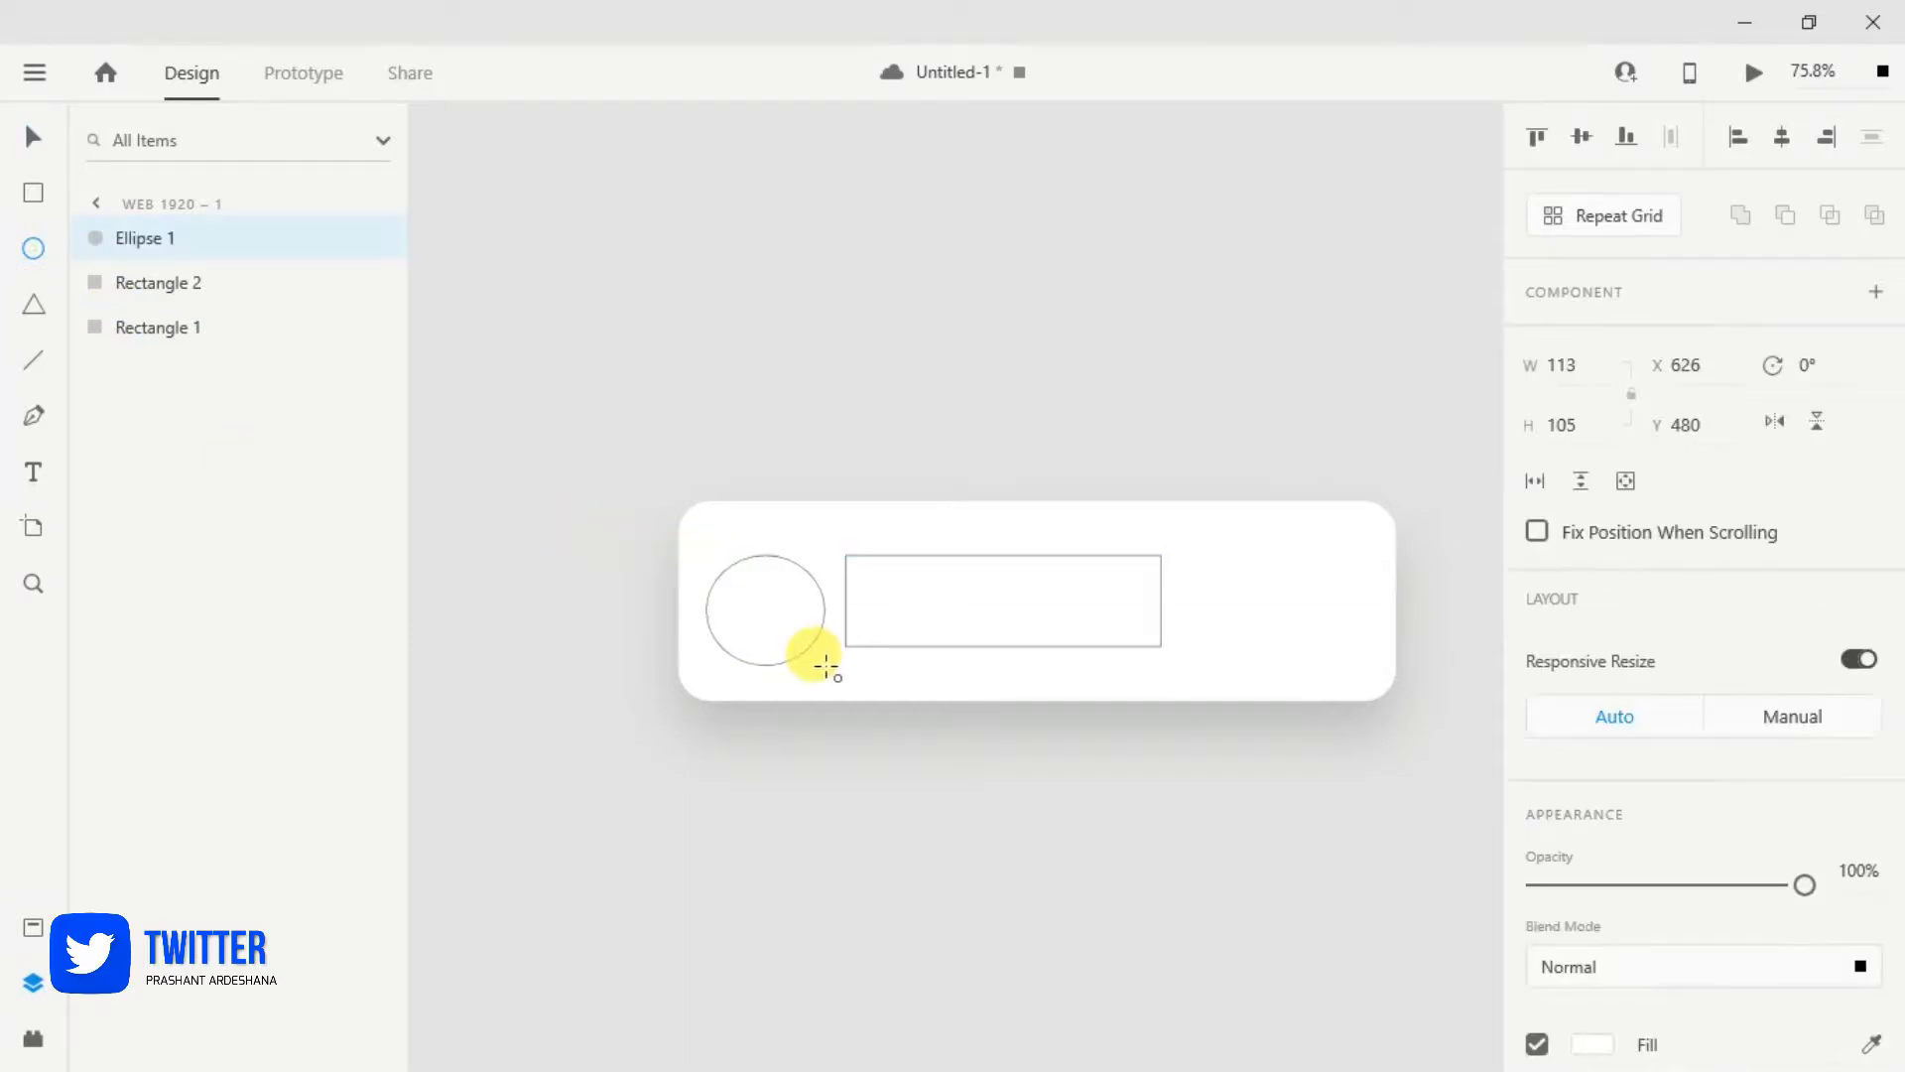
type("110")
key("Tab")
type("110")
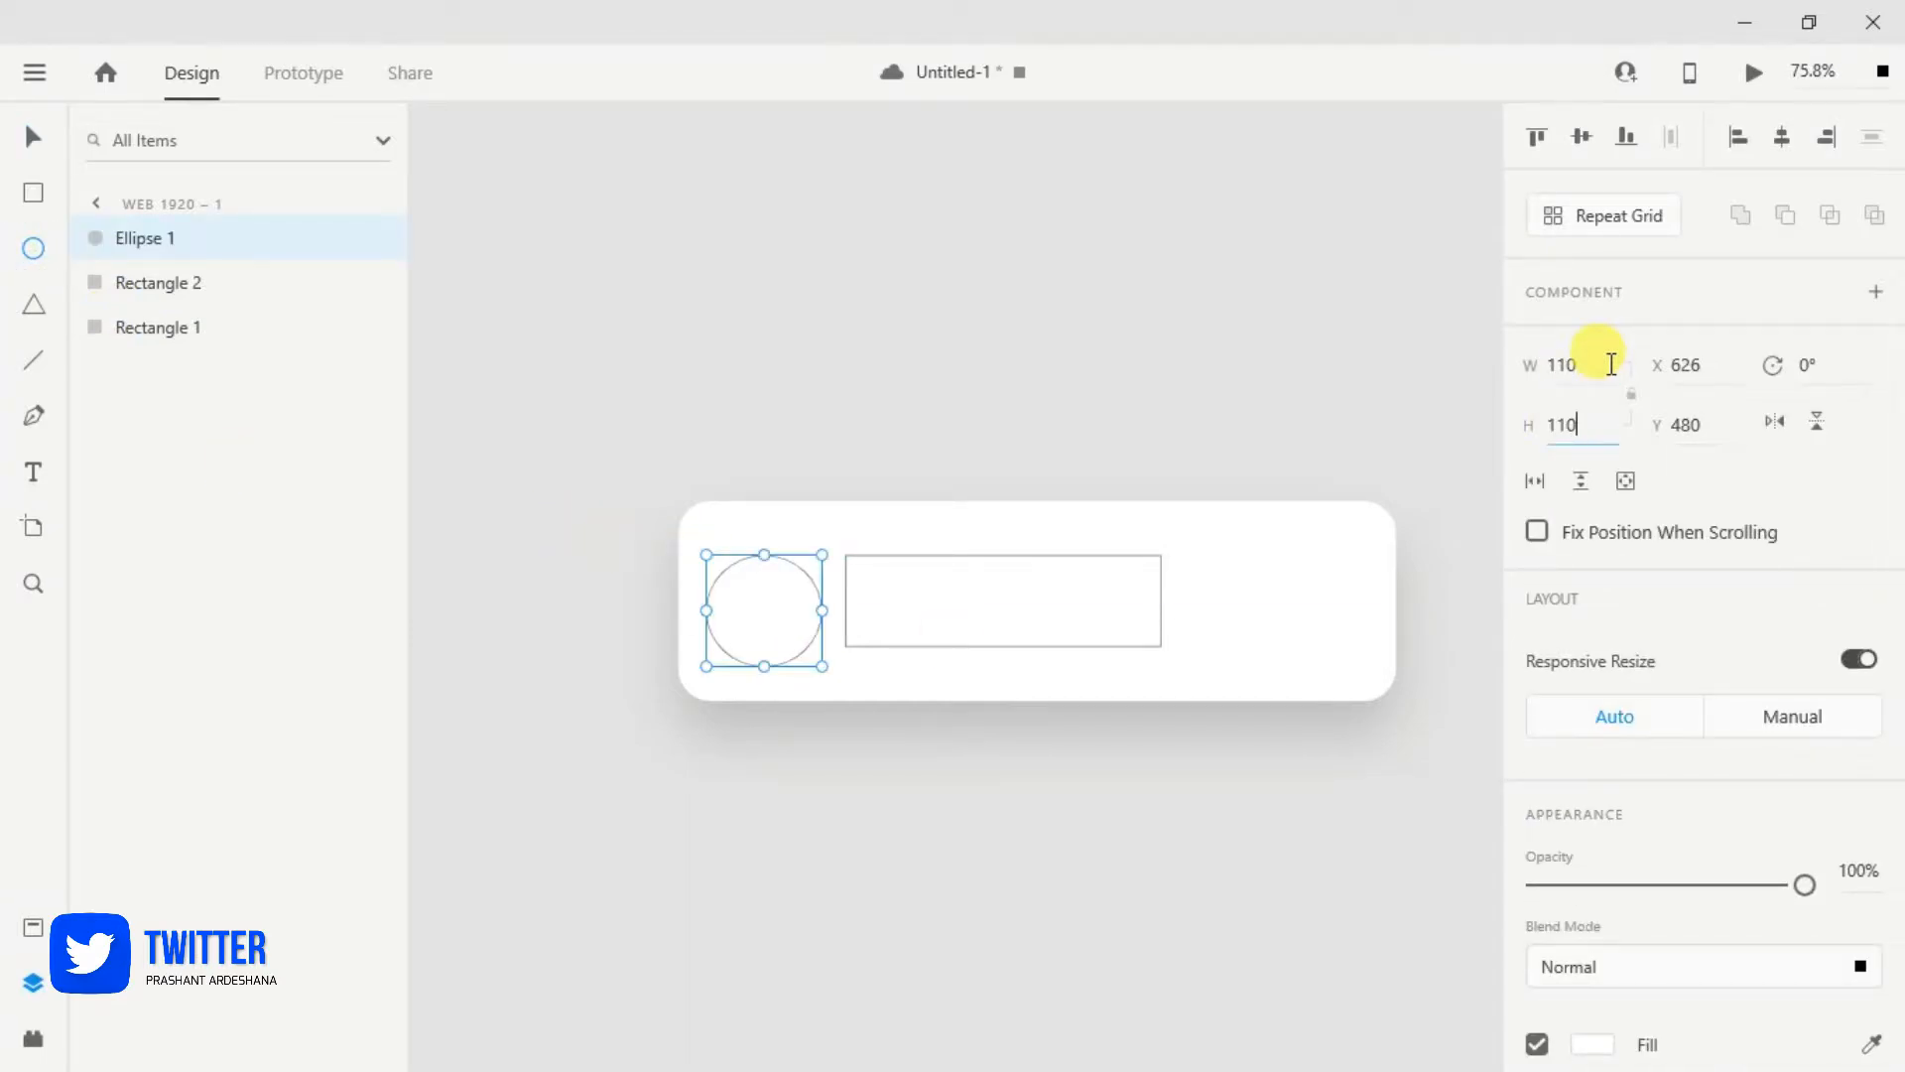
key("Return")
key("v")
left_click_drag(756, 609, 760, 599)
left_click(1248, 625)
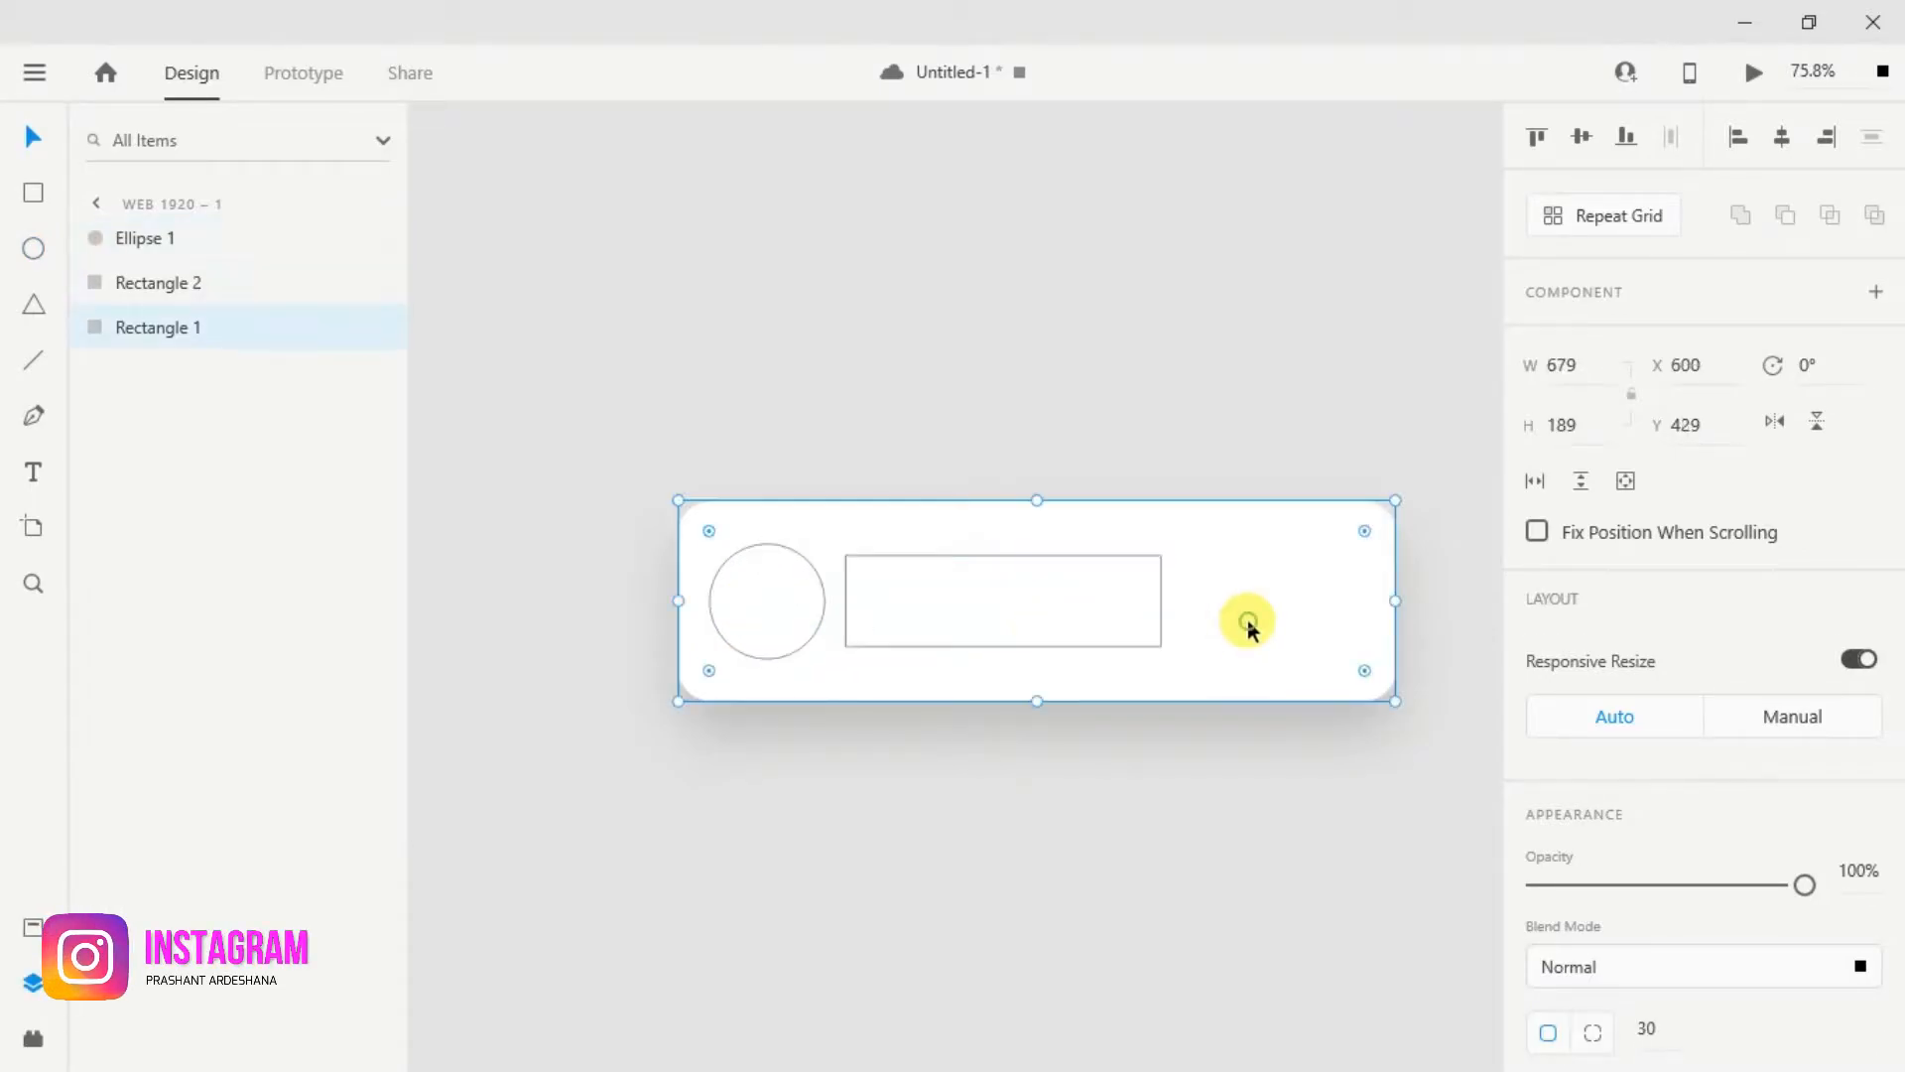
Step: Add the text "Likes" on the card to the right of the placeholder rectangle
left_click(32, 466)
left_click(1181, 593)
type("Likrs")
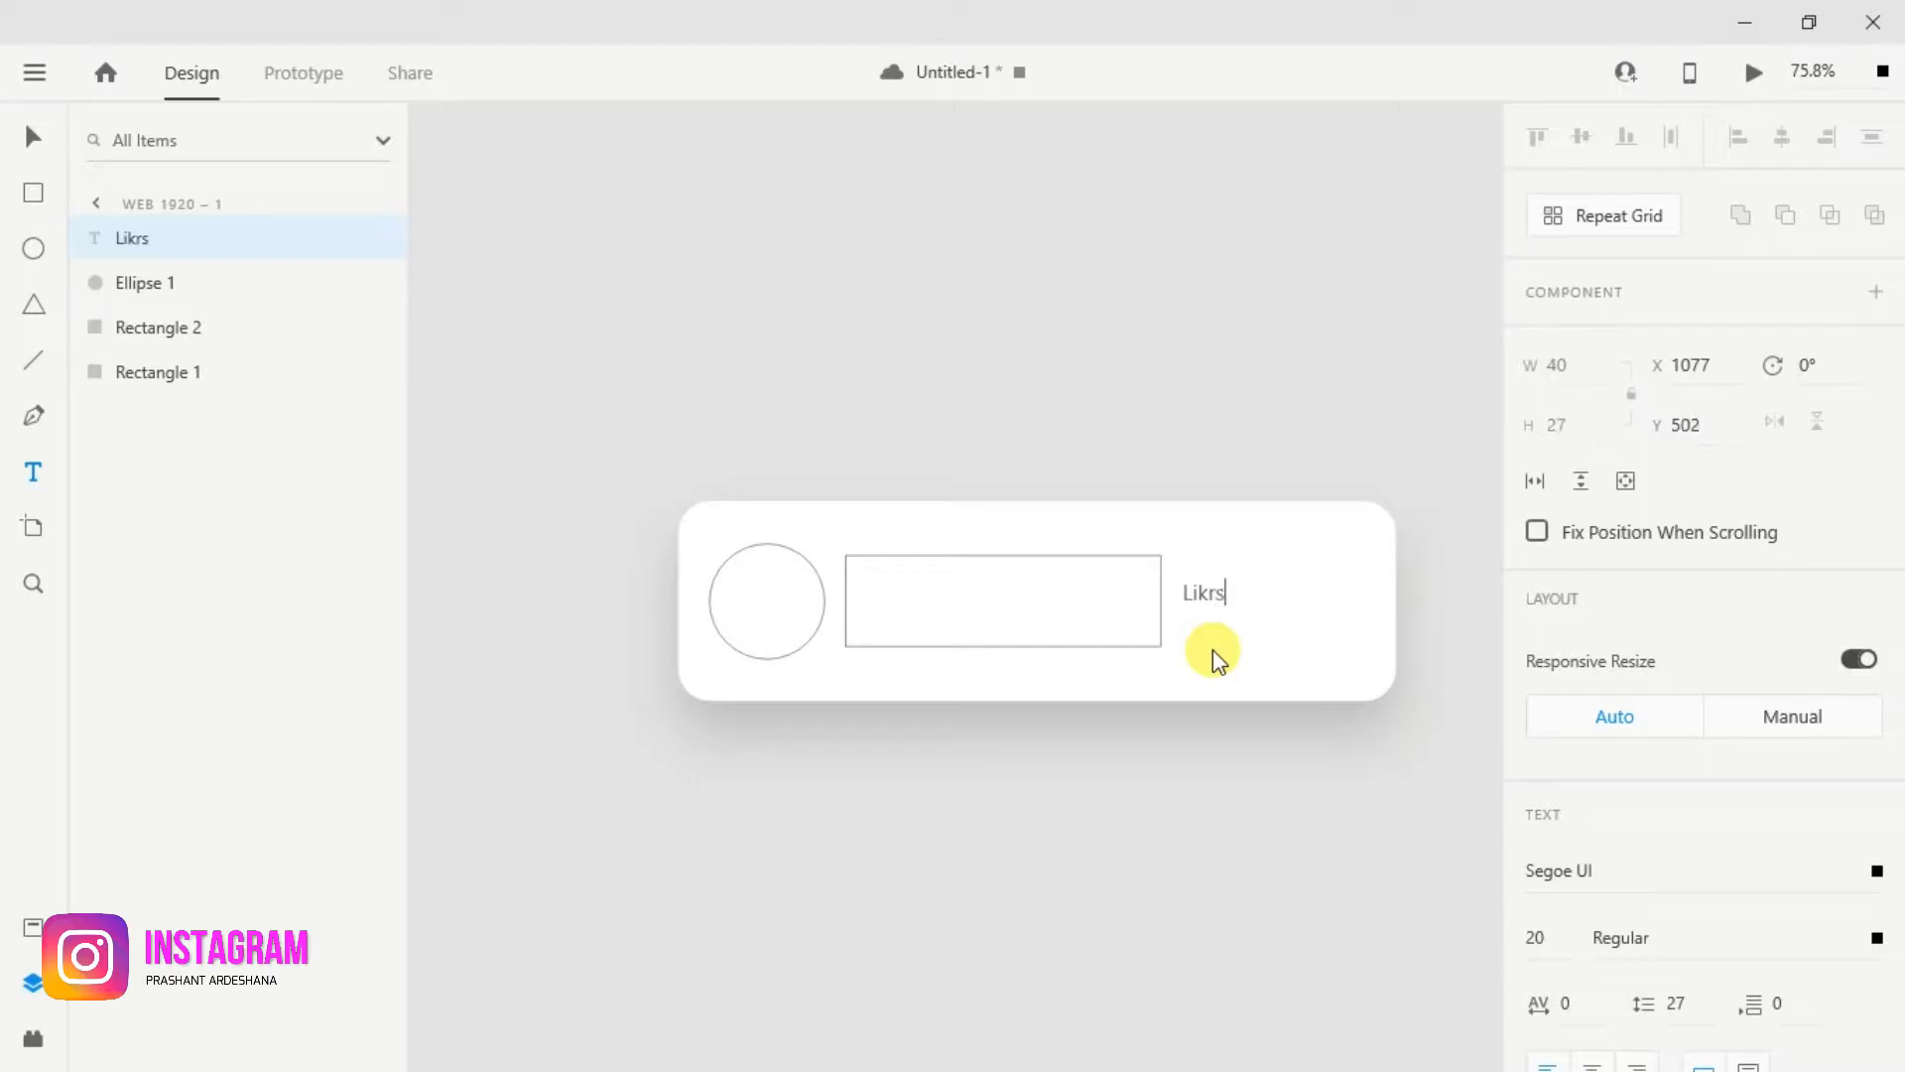
key("ctrl+shift+Left")
type("Li")
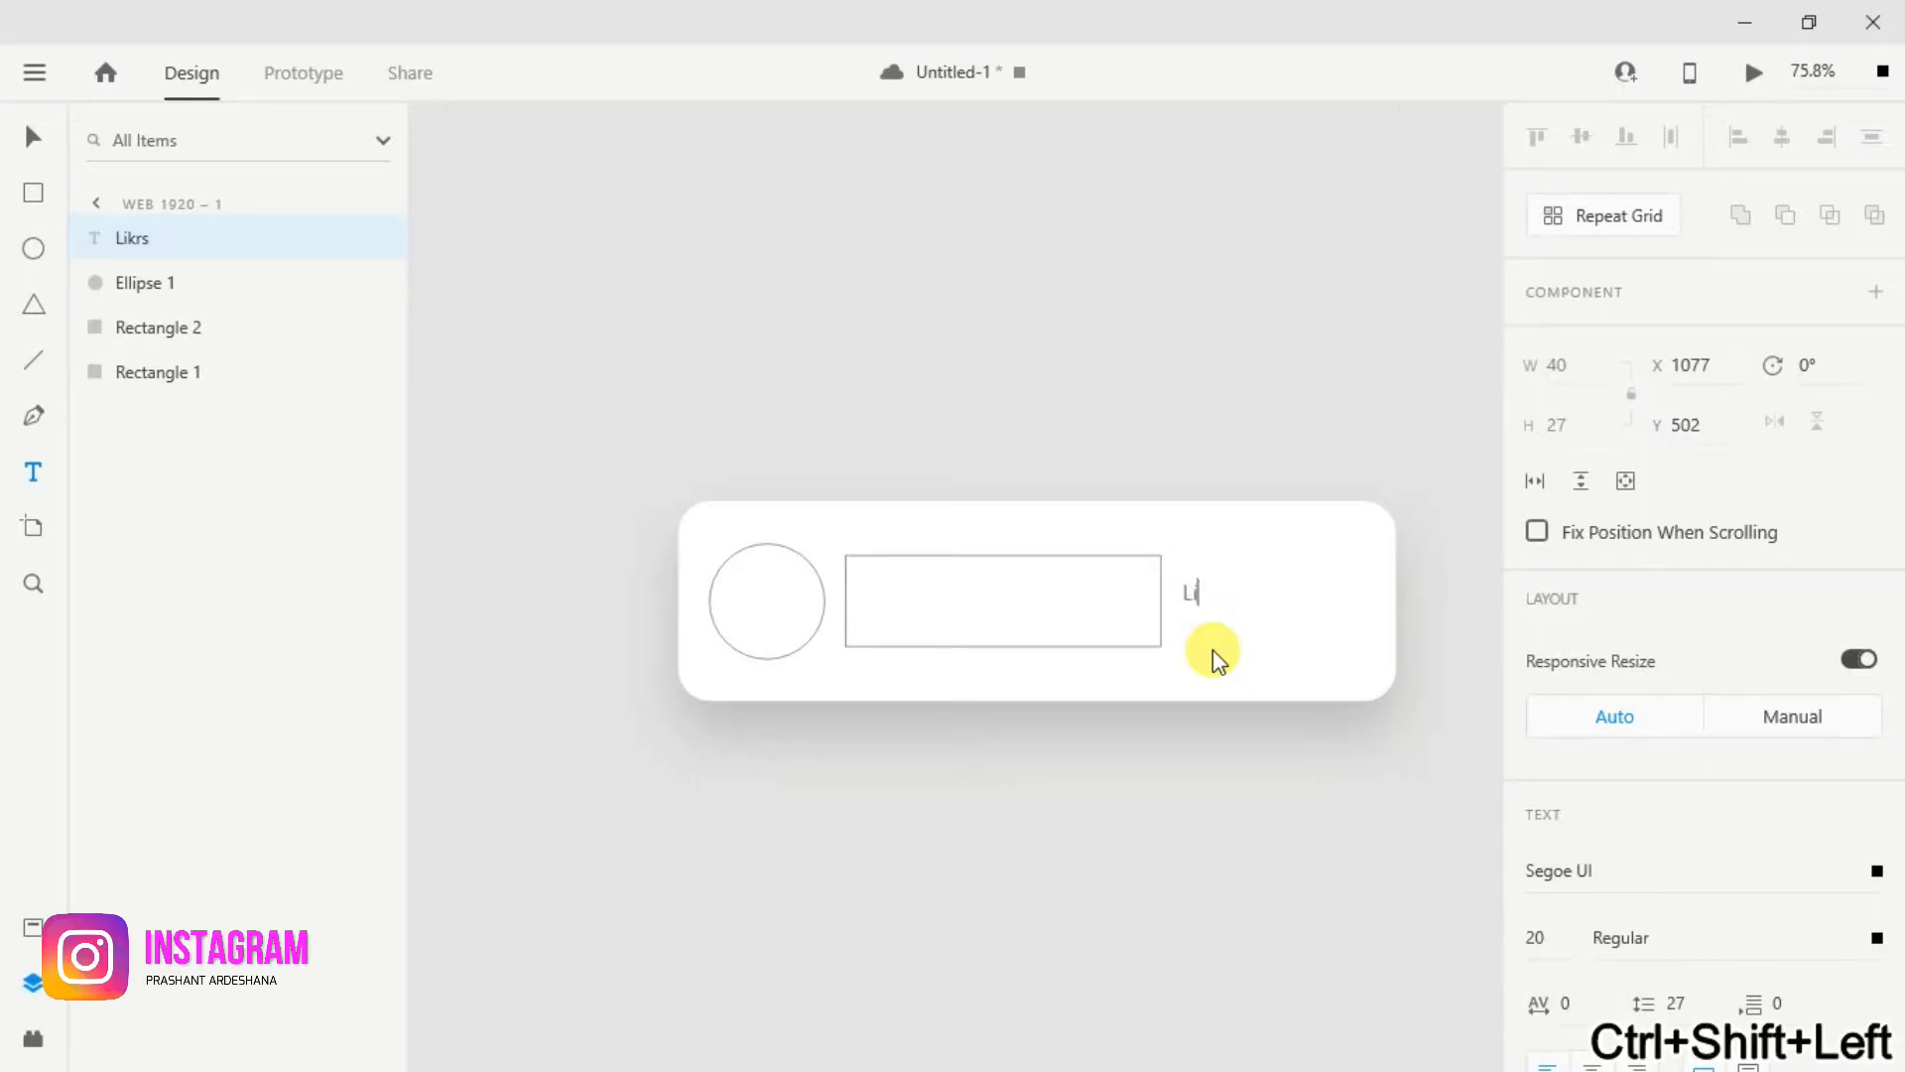
type("kes")
key("Escape")
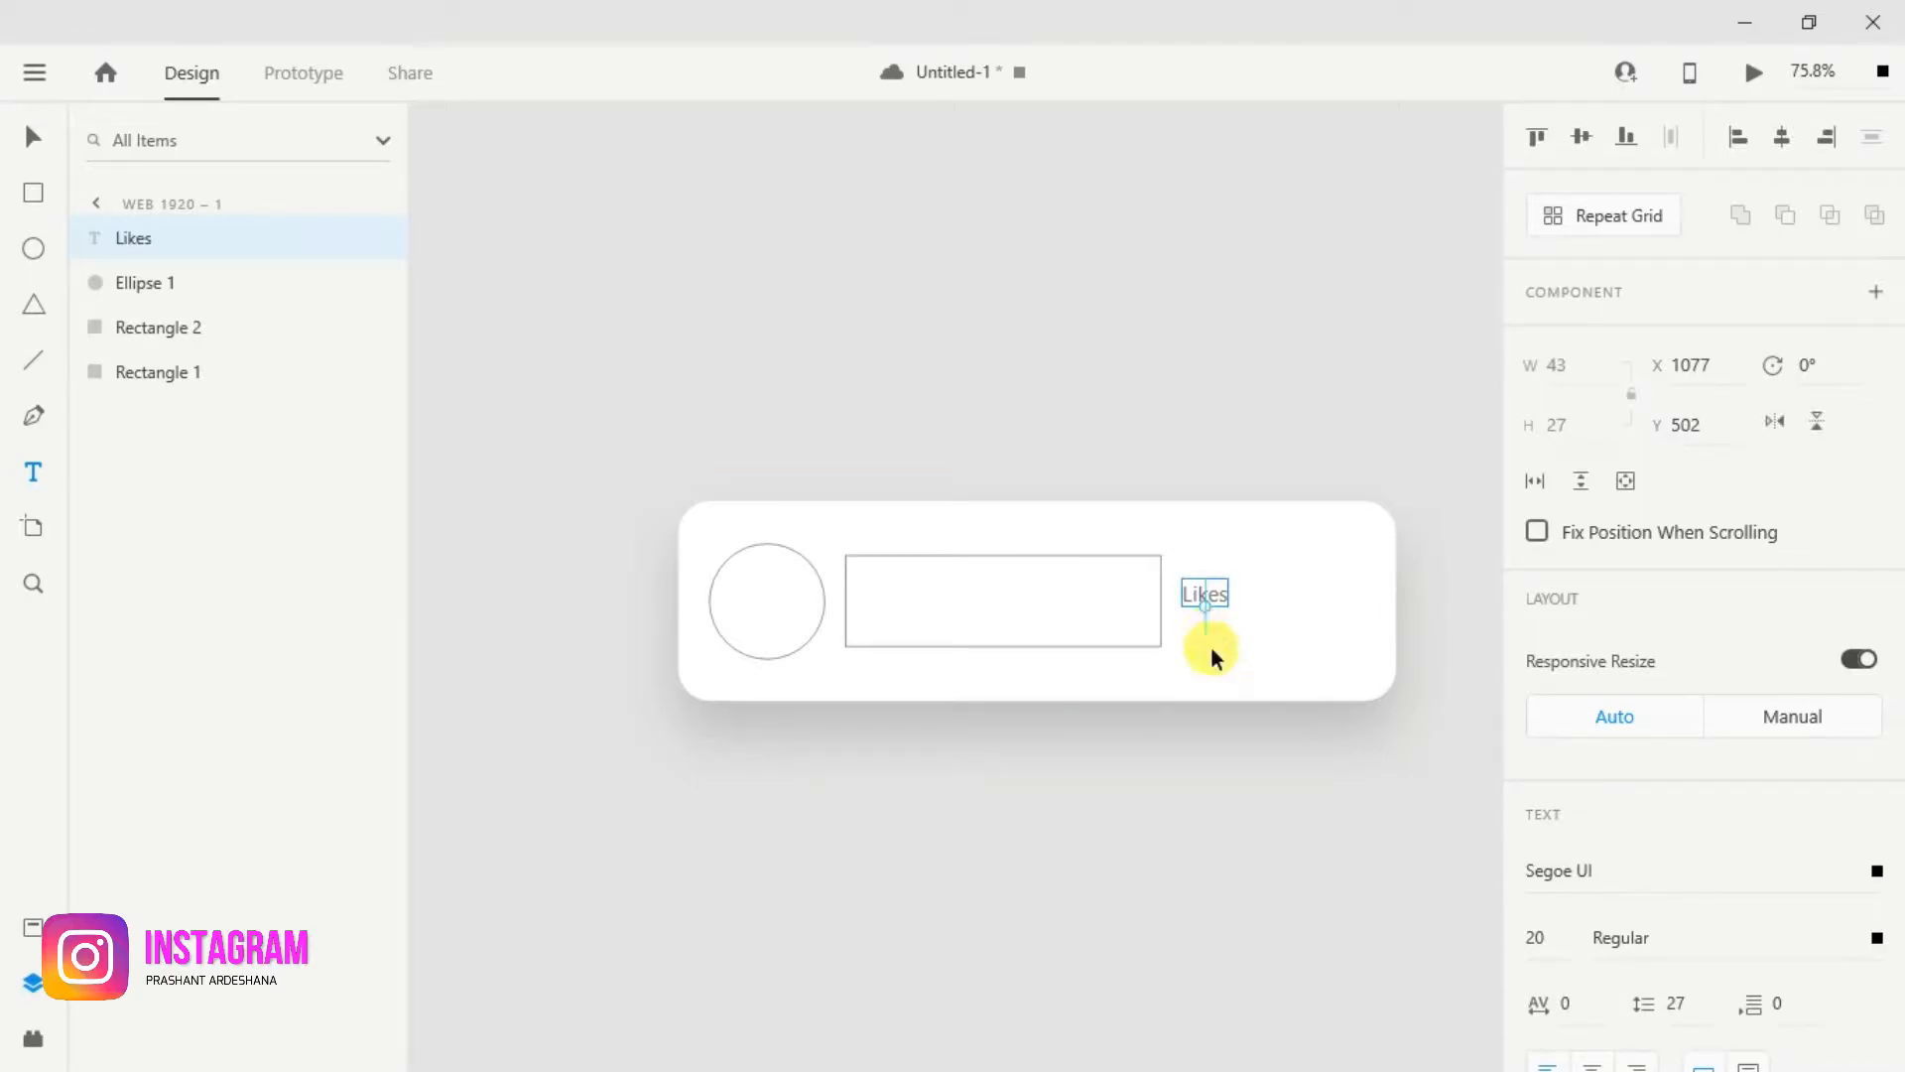
Step: Set the font size of the Likes text to 70
scroll(1790, 776, "down", 3)
left_click(1550, 647)
type("80")
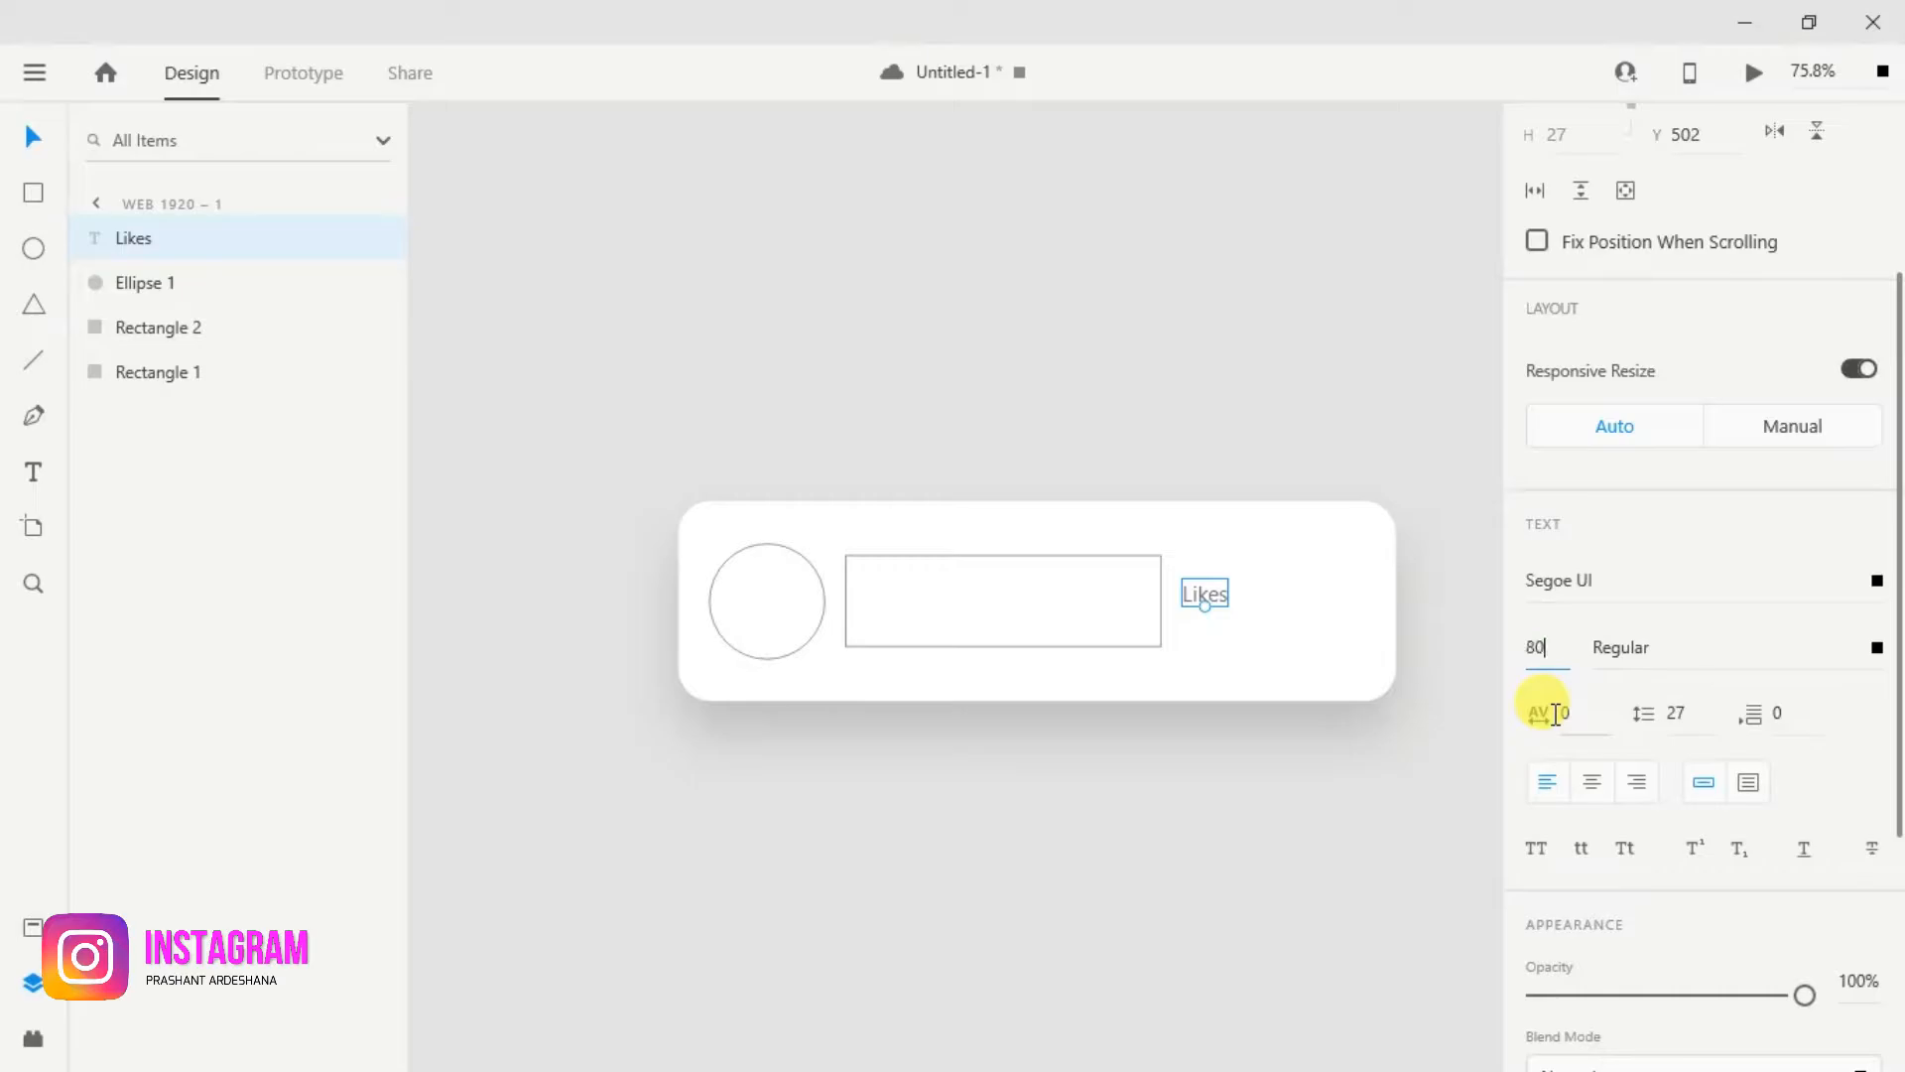
key("Return")
left_click(1535, 647)
type("70")
key("Return")
Step: Change the font of the Likes text to Poppins SemiBold
left_click(1773, 657)
left_click(1872, 582)
key("p")
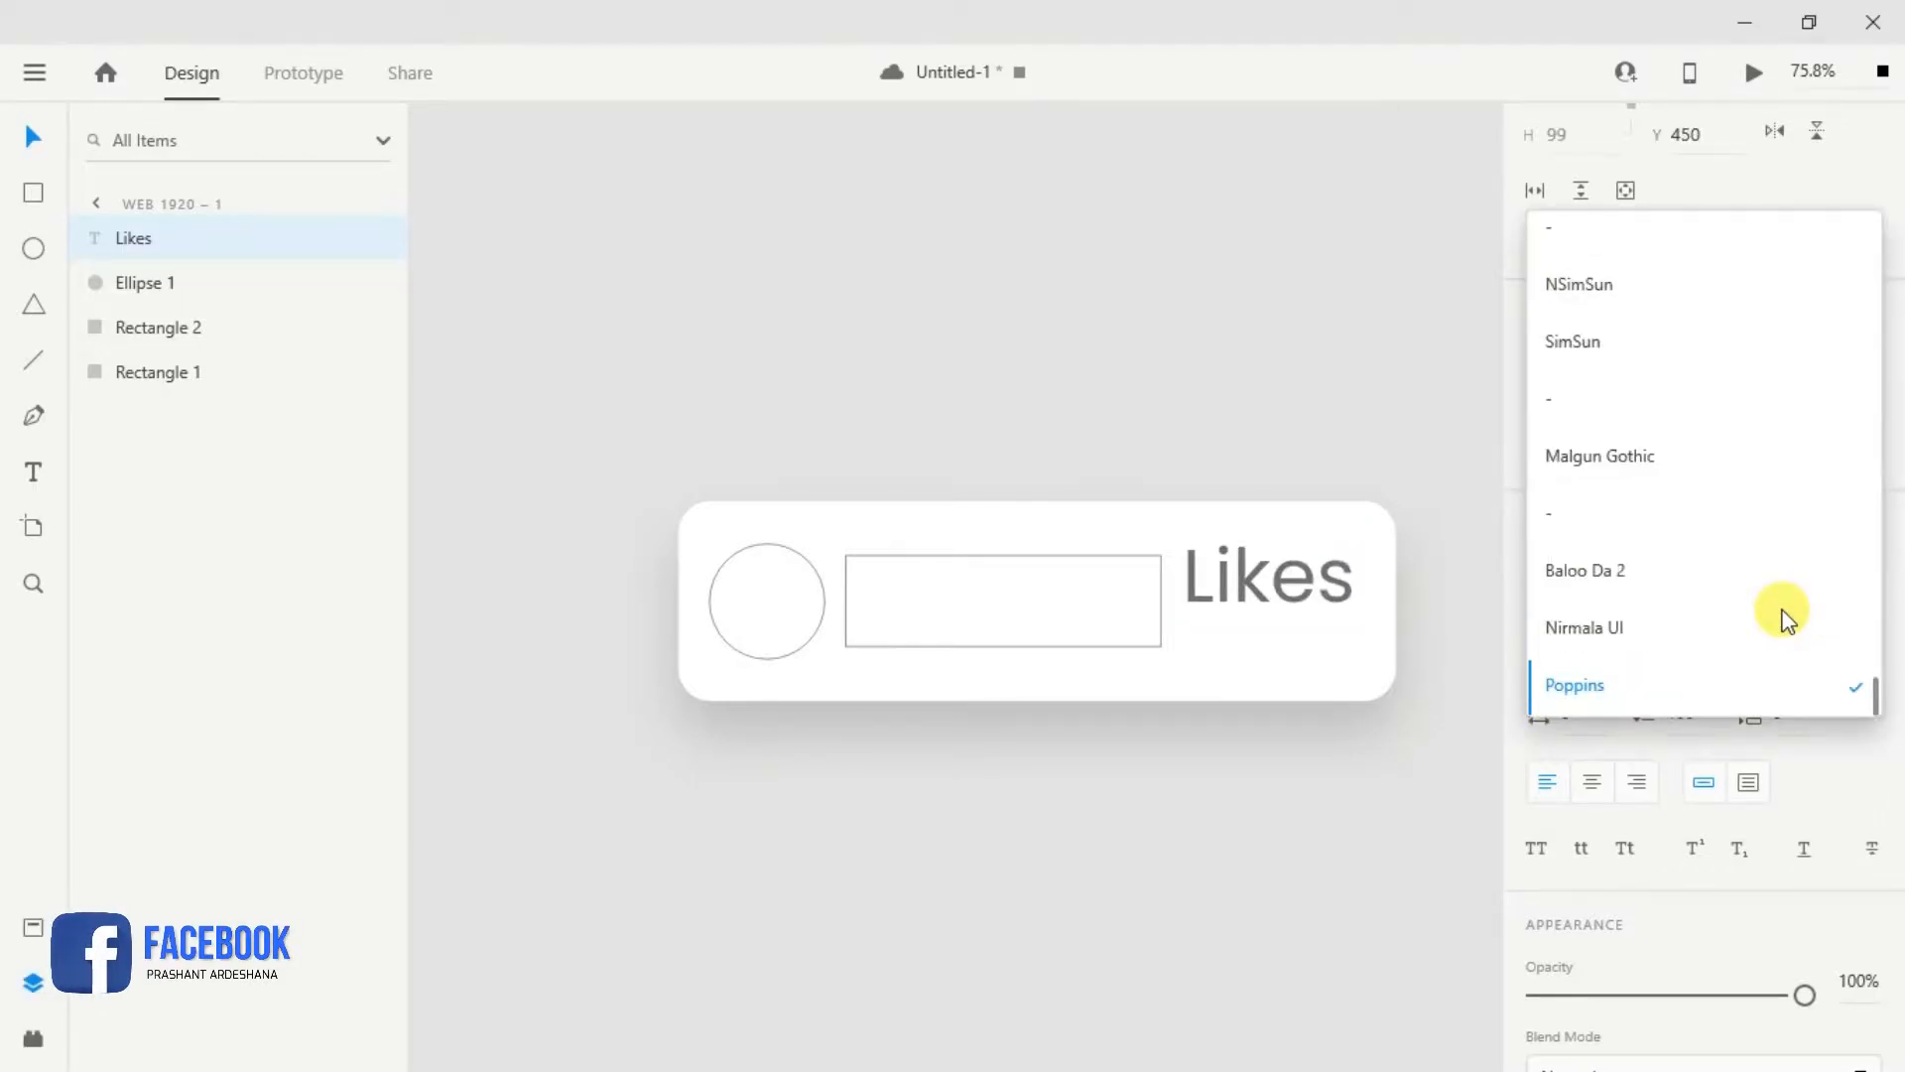
key("Return")
left_click(1742, 652)
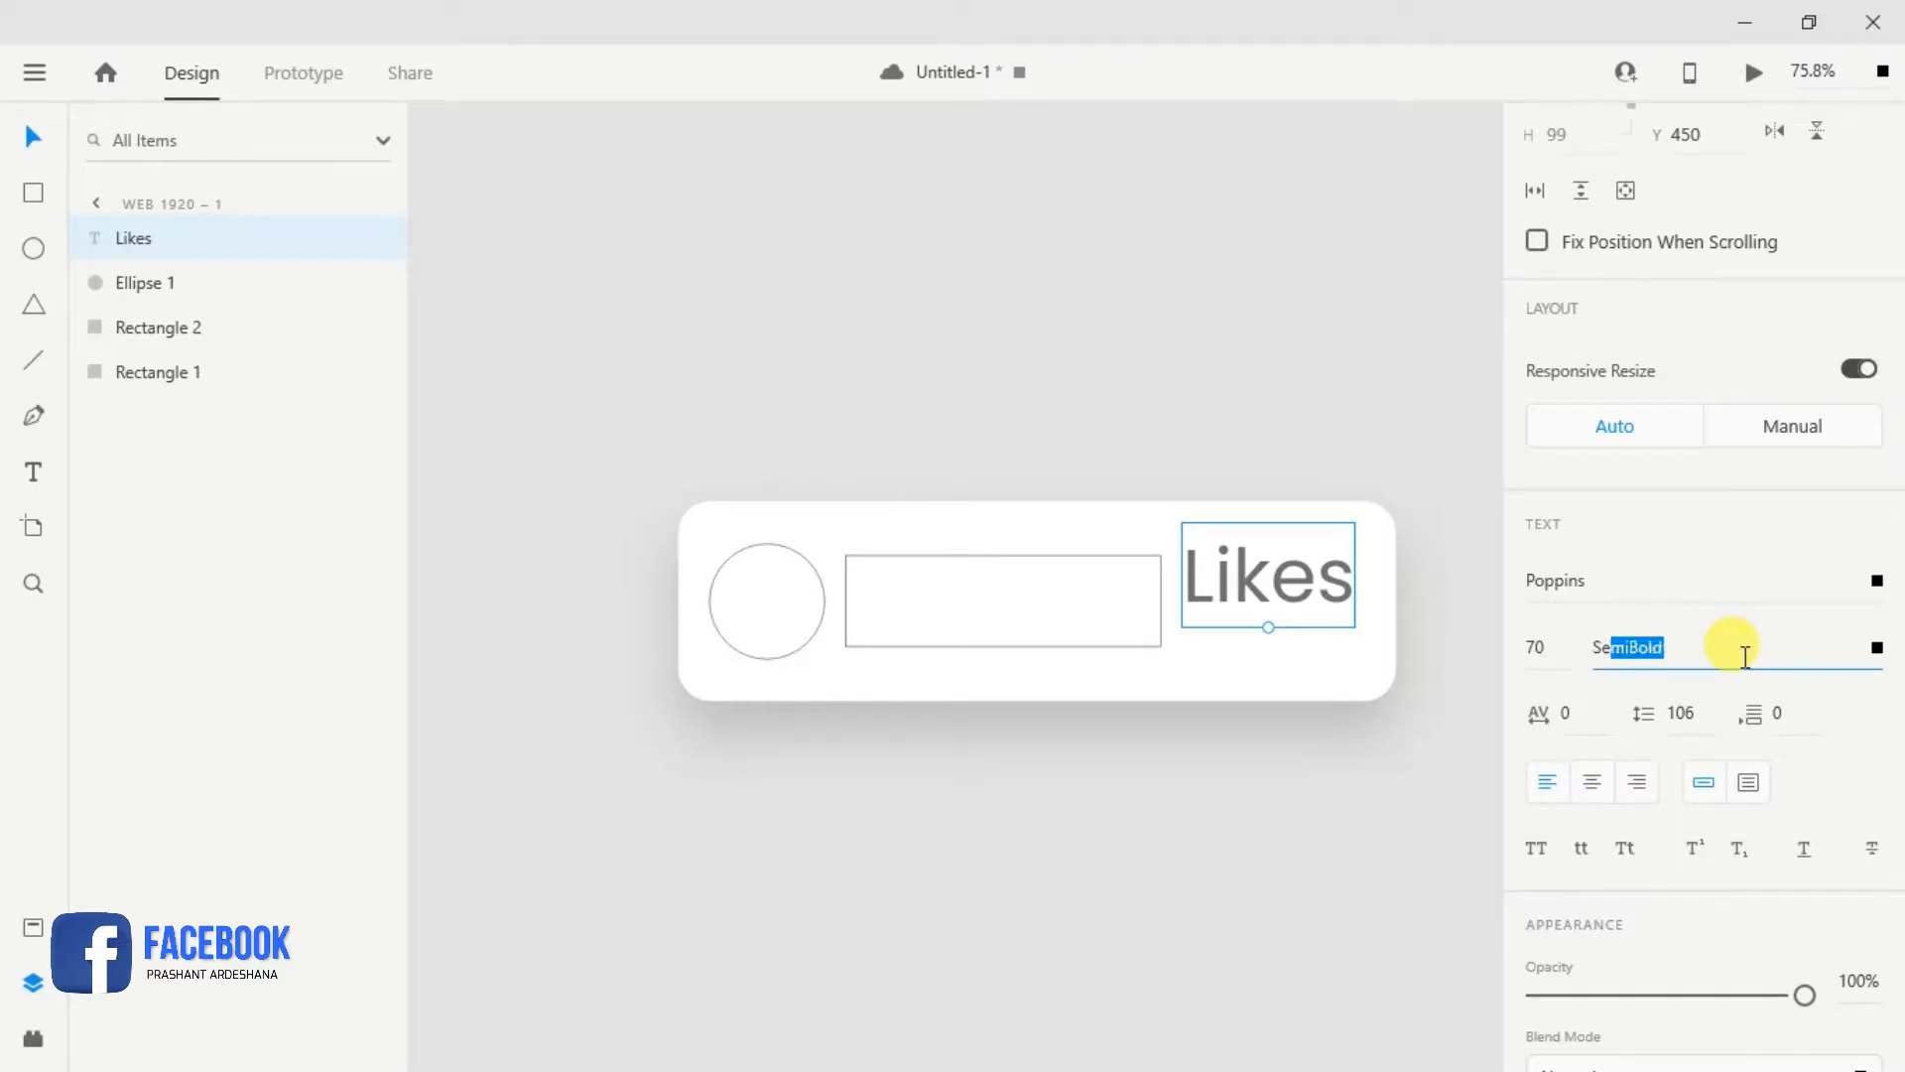
left_click(1413, 750)
Step: Move the Likes text down to the card's vertical middle and fill it with black
left_click_drag(1296, 581, 1300, 603)
scroll(1722, 789, "down", 5)
scroll(1719, 784, "down", 2)
left_click(1596, 752)
left_click_drag(1369, 706, 1159, 838)
left_click(790, 808)
left_click(740, 651)
left_click(599, 745)
Step: Insert the Feather heart icon at size 80 from the Icons 4 Design plugin and centre it inside the circle
left_click(714, 625)
left_click(33, 1035)
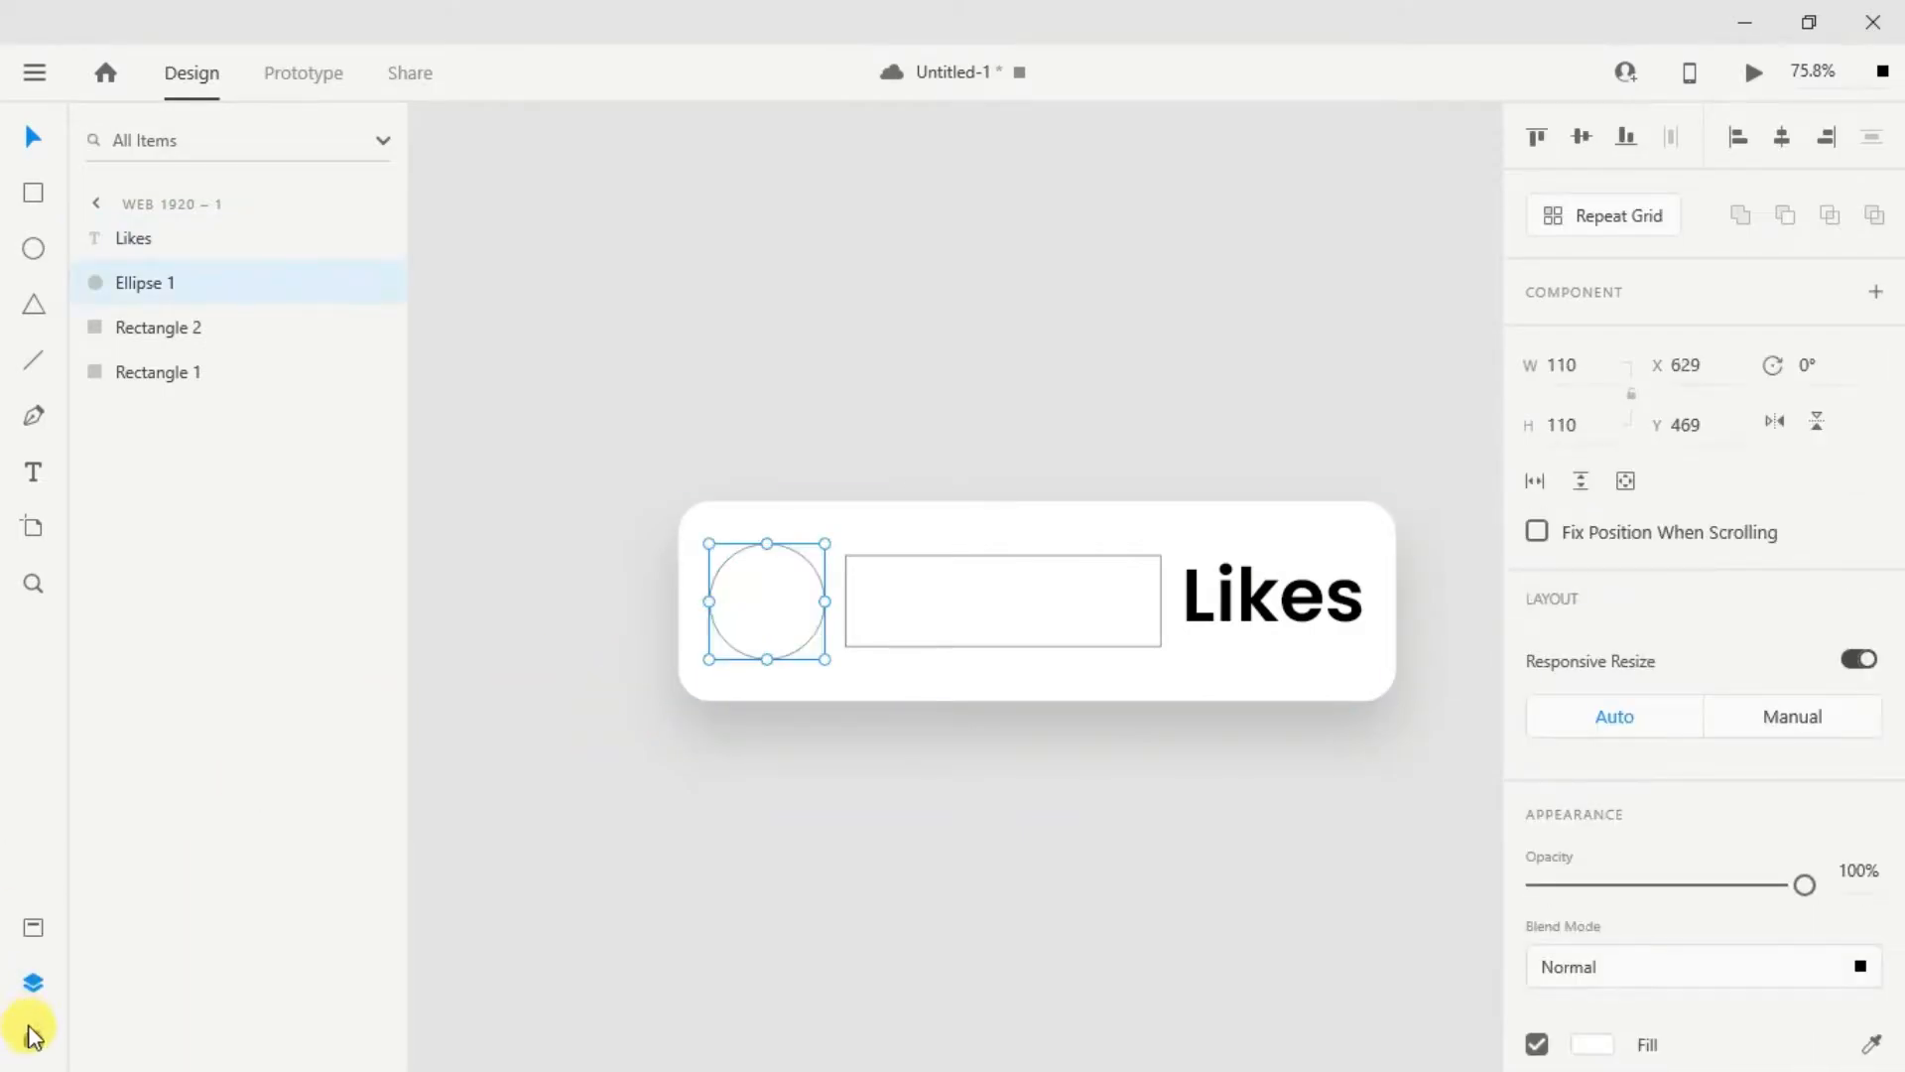
left_click(227, 282)
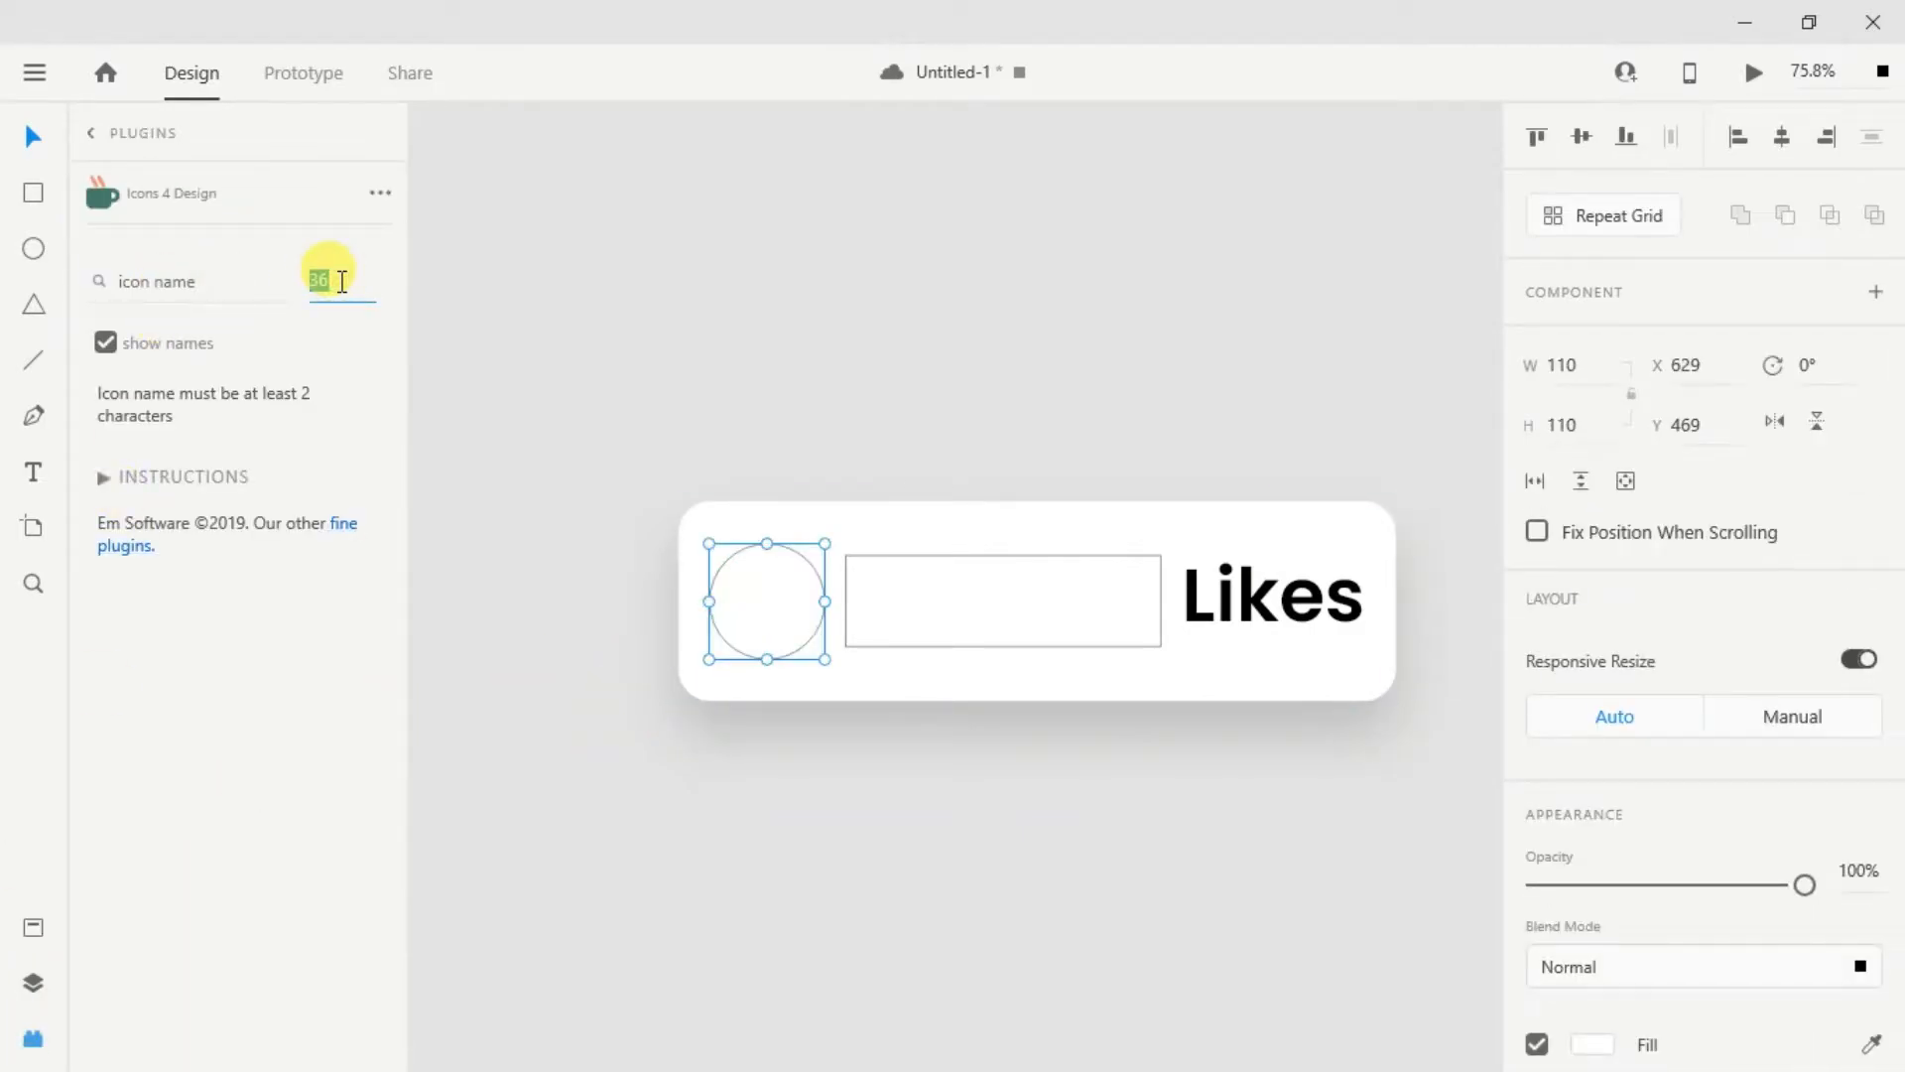
left_click(199, 281)
type("heart")
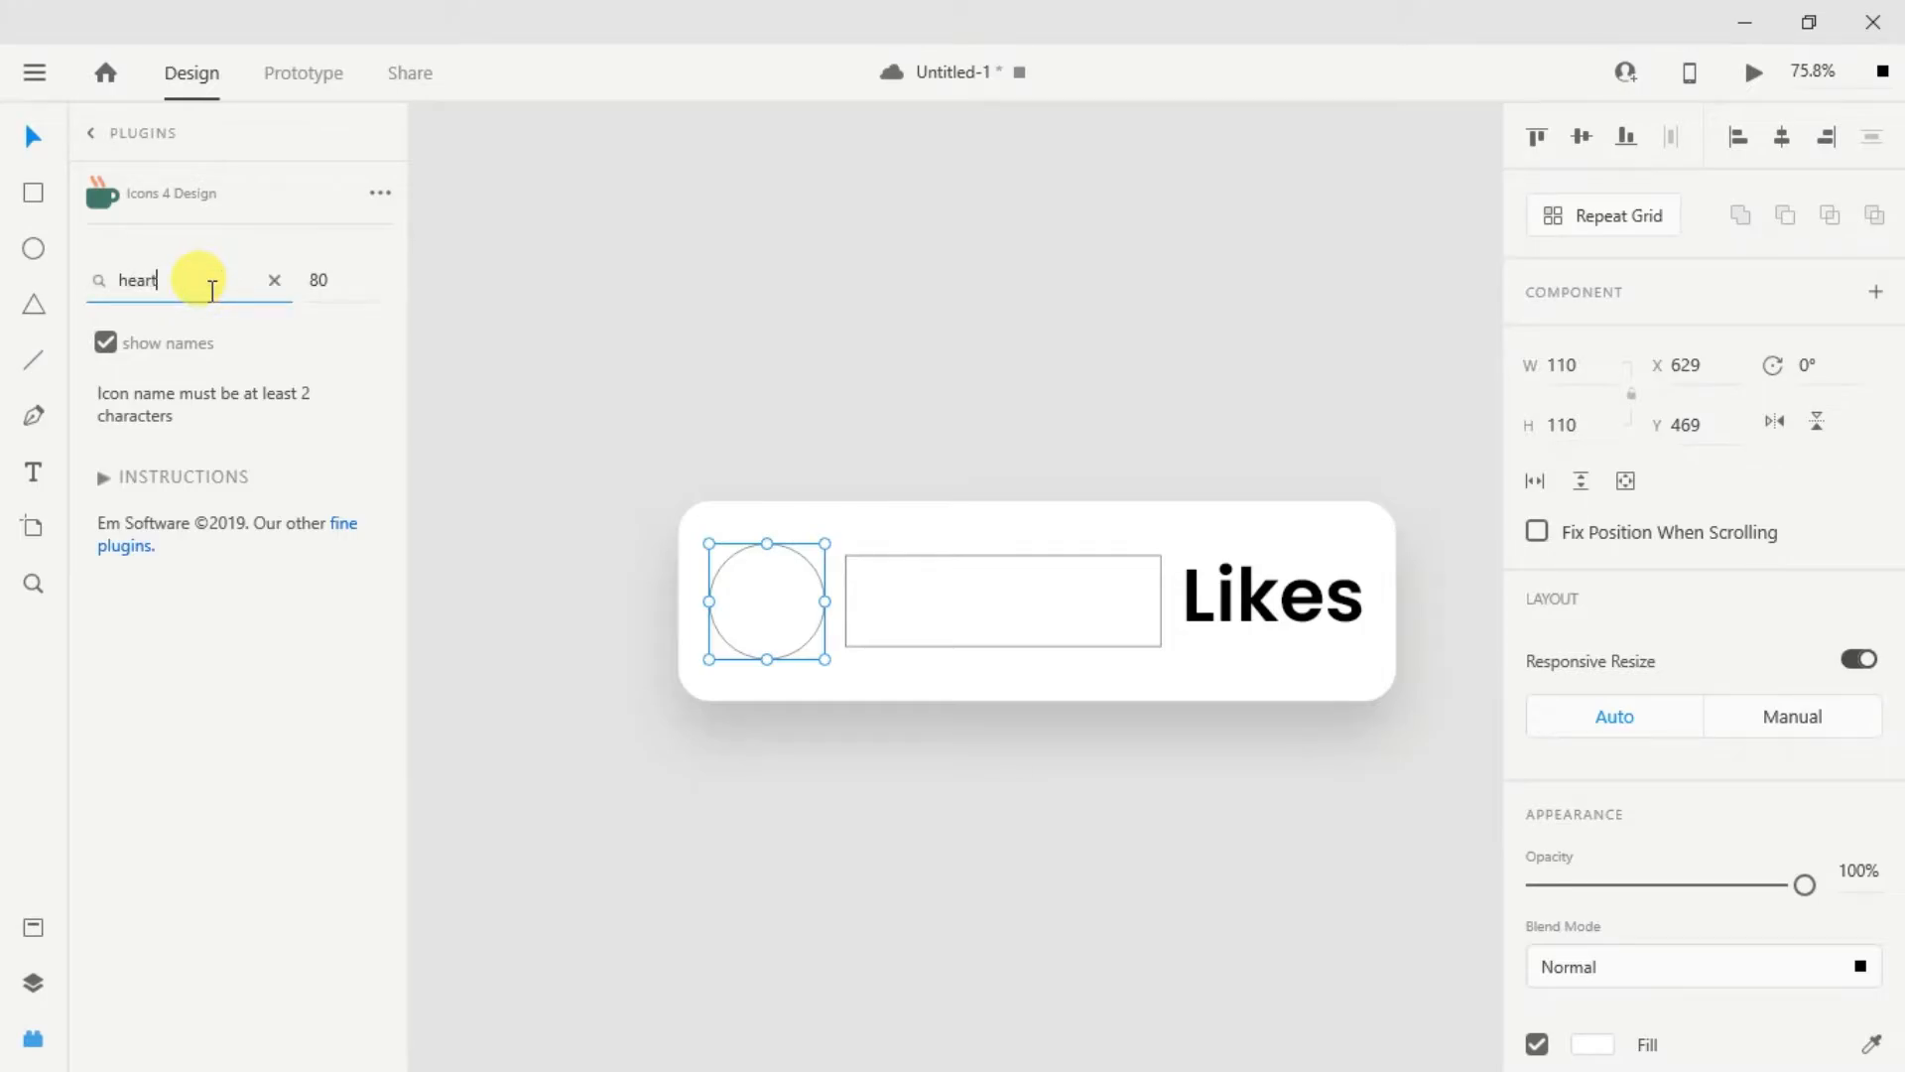
scroll(217, 683, "down", 3)
scroll(216, 683, "up", 1)
left_click_drag(157, 527, 872, 679)
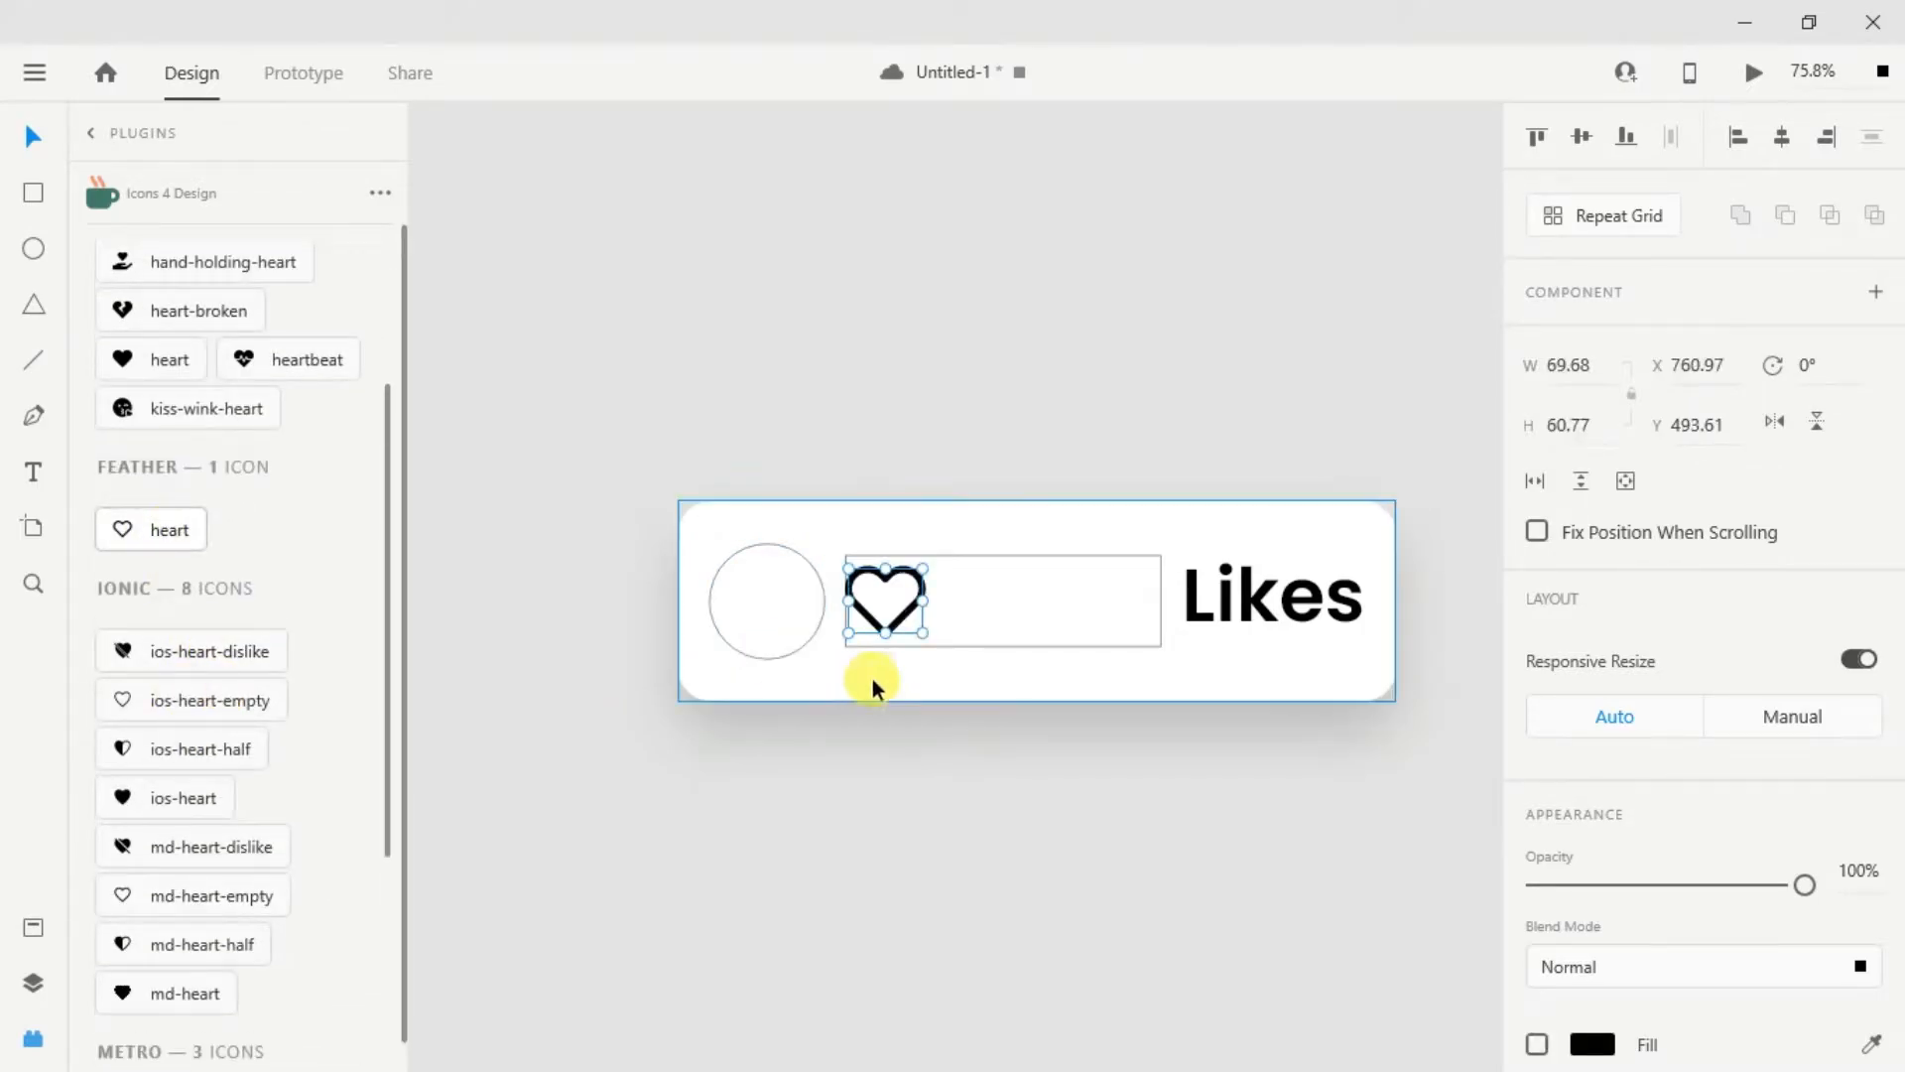
scroll(894, 671, "up", 3)
left_click_drag(907, 580, 701, 591)
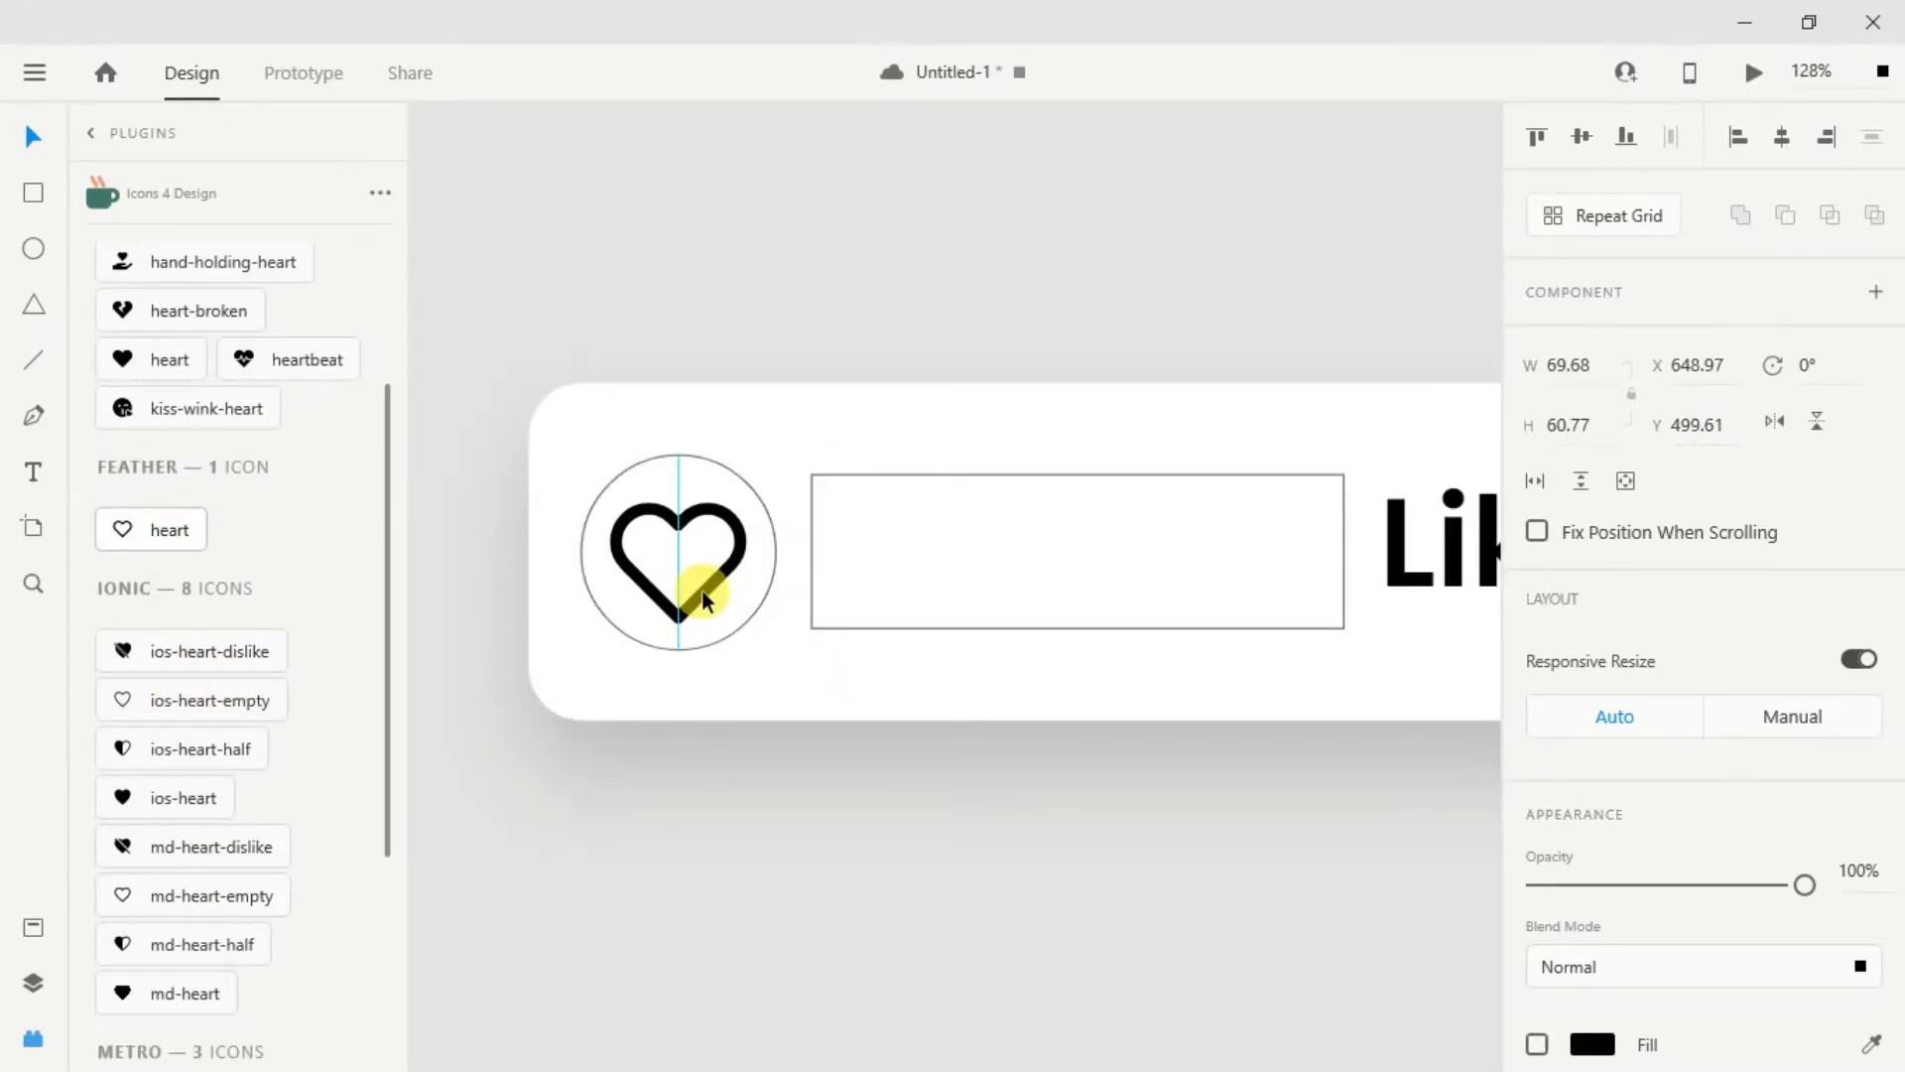
Step: Color both the border and the fill of the heart icon red
scroll(1610, 619, "down", 5)
left_click(1594, 619)
left_click_drag(1340, 585, 1439, 417)
left_click(1594, 552)
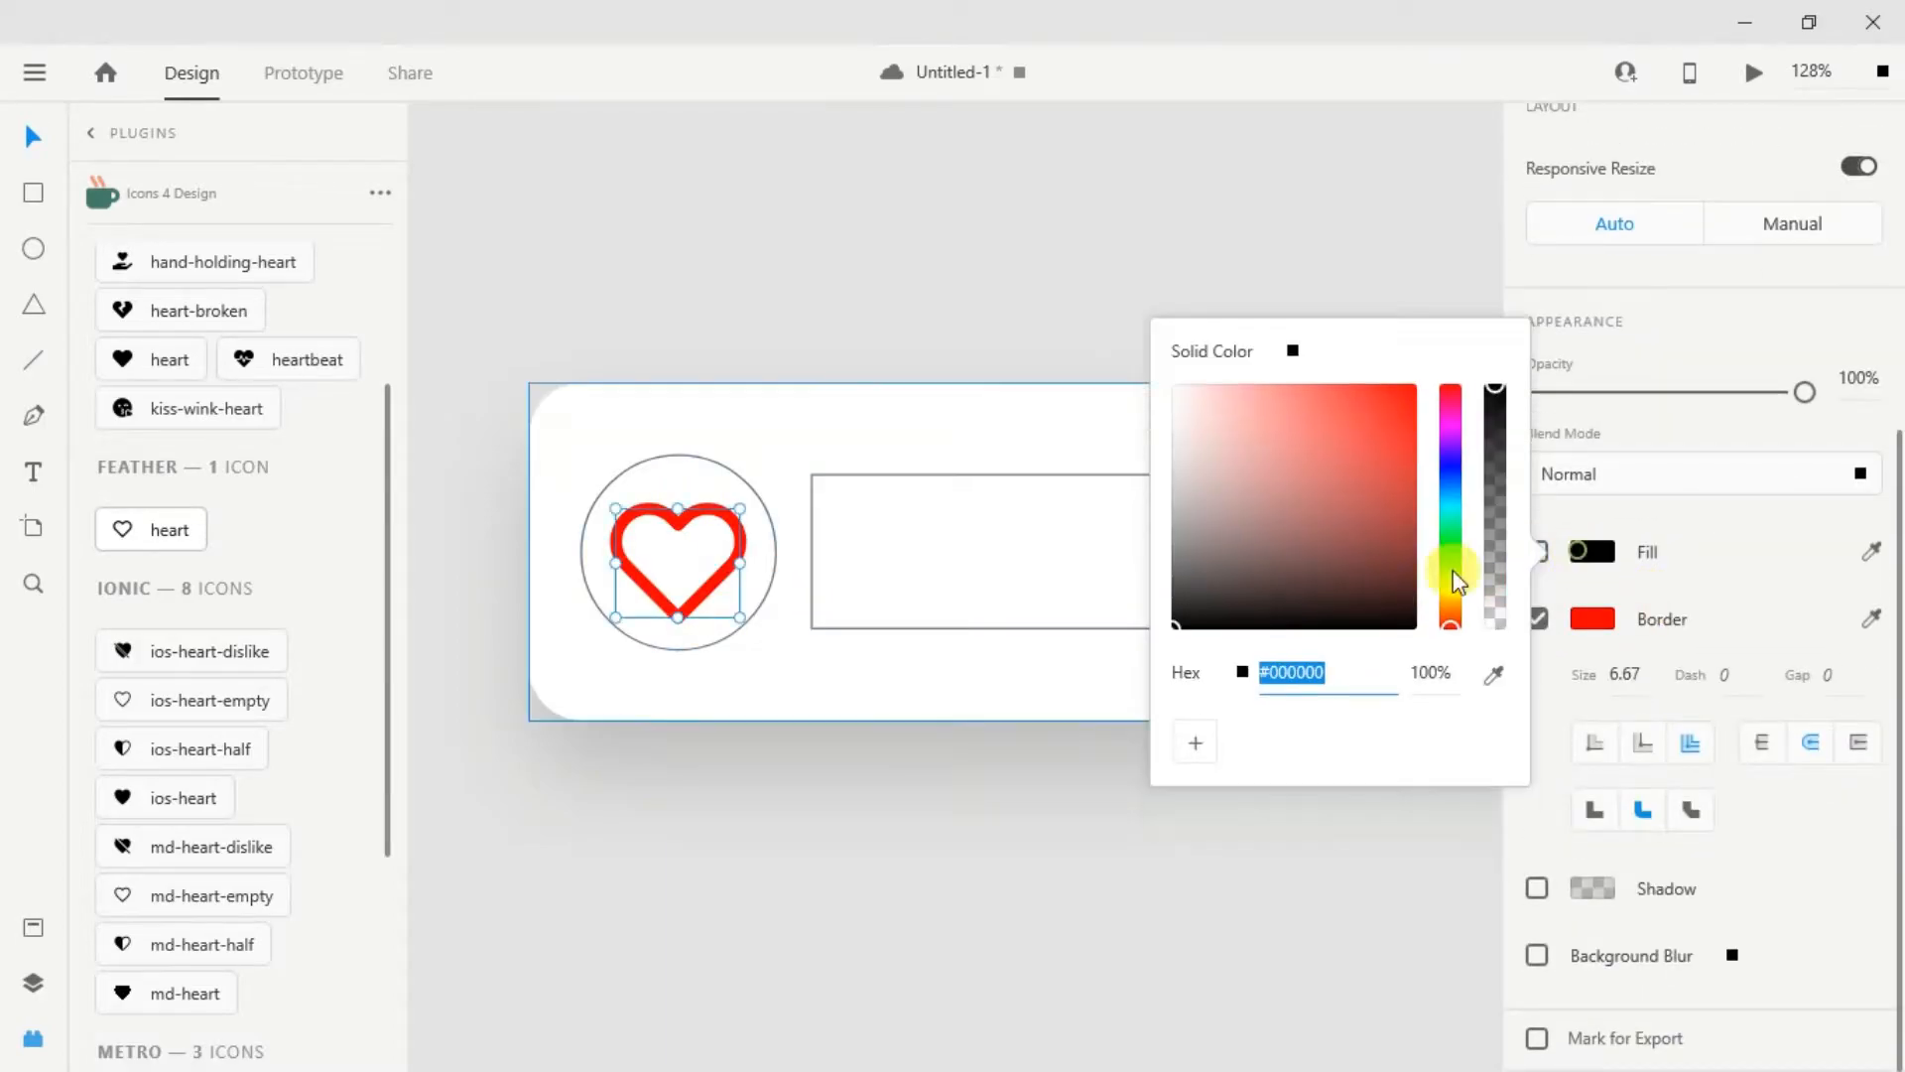
left_click_drag(1360, 526, 1419, 280)
left_click(857, 664)
Step: Group the heart icon with the circle around it
left_click(683, 567)
left_click(762, 597, "shift")
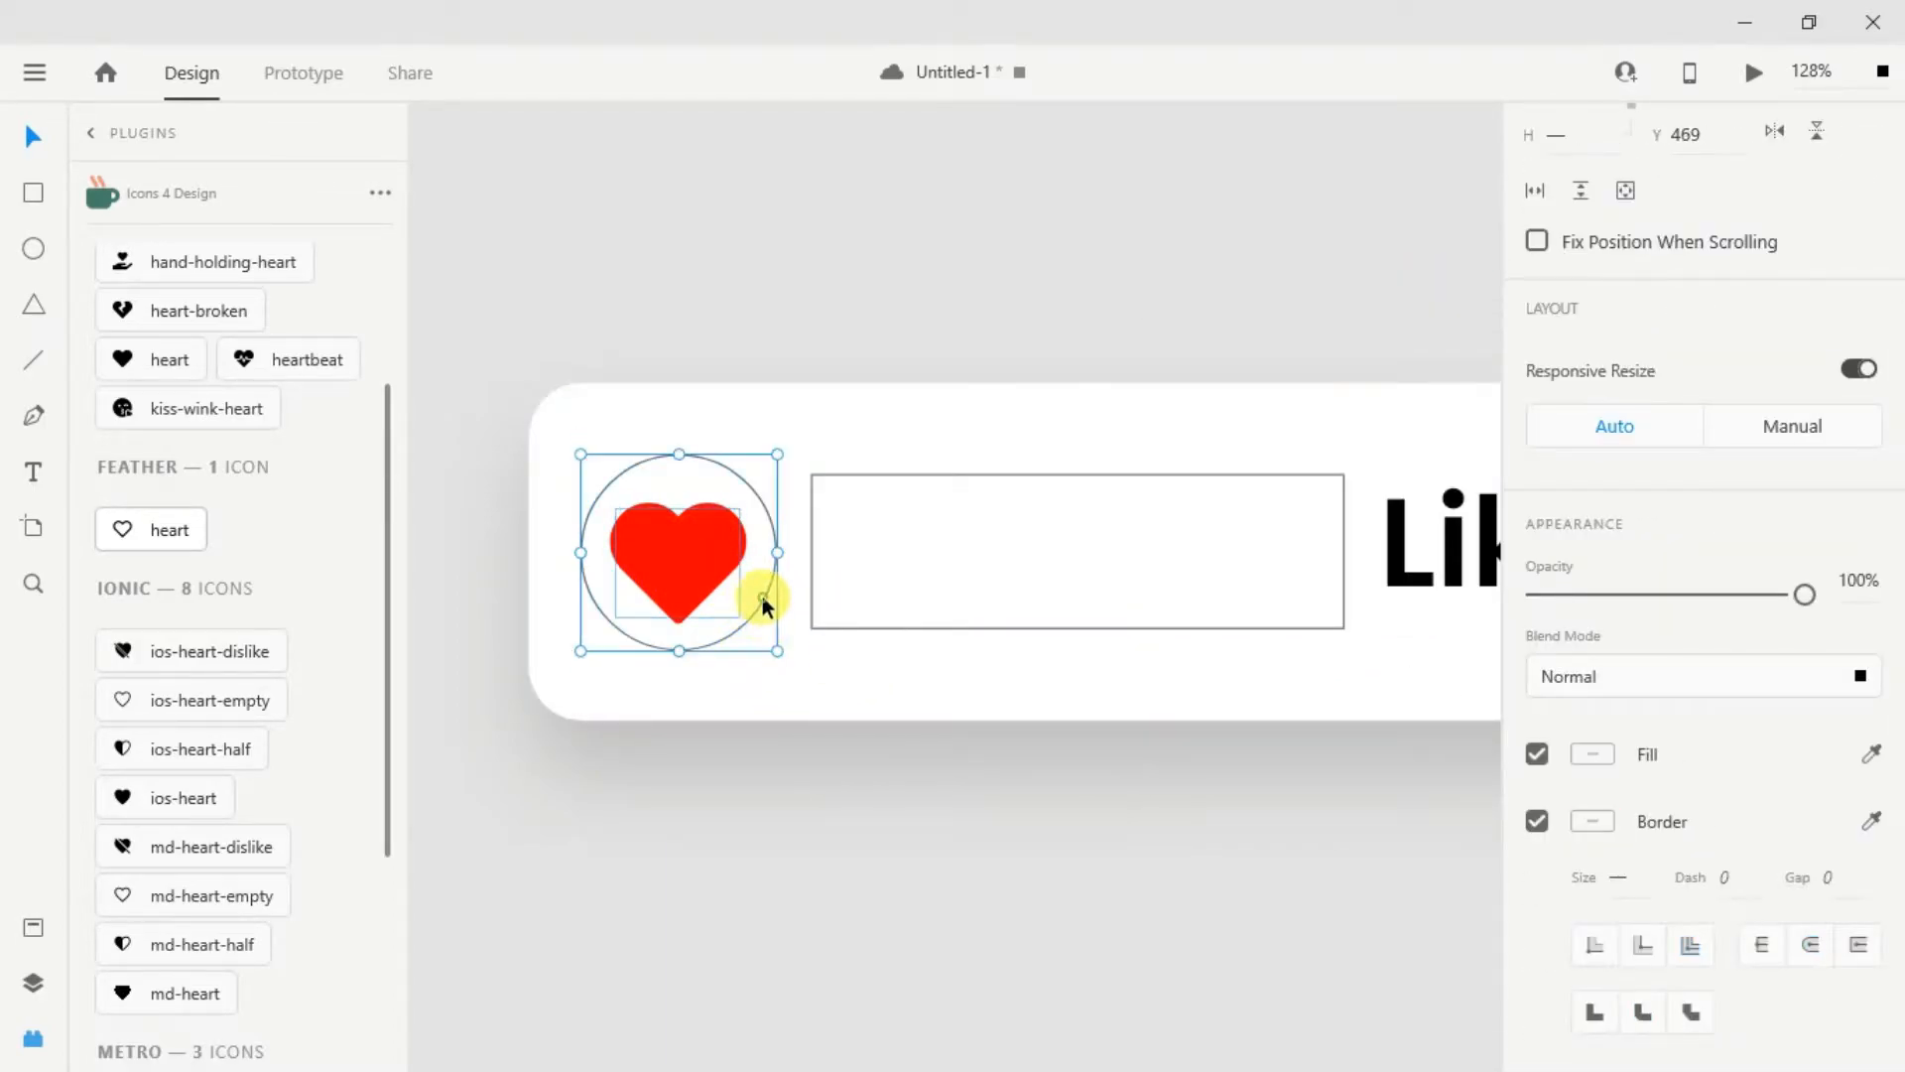
key("ctrl+g")
left_click(696, 568)
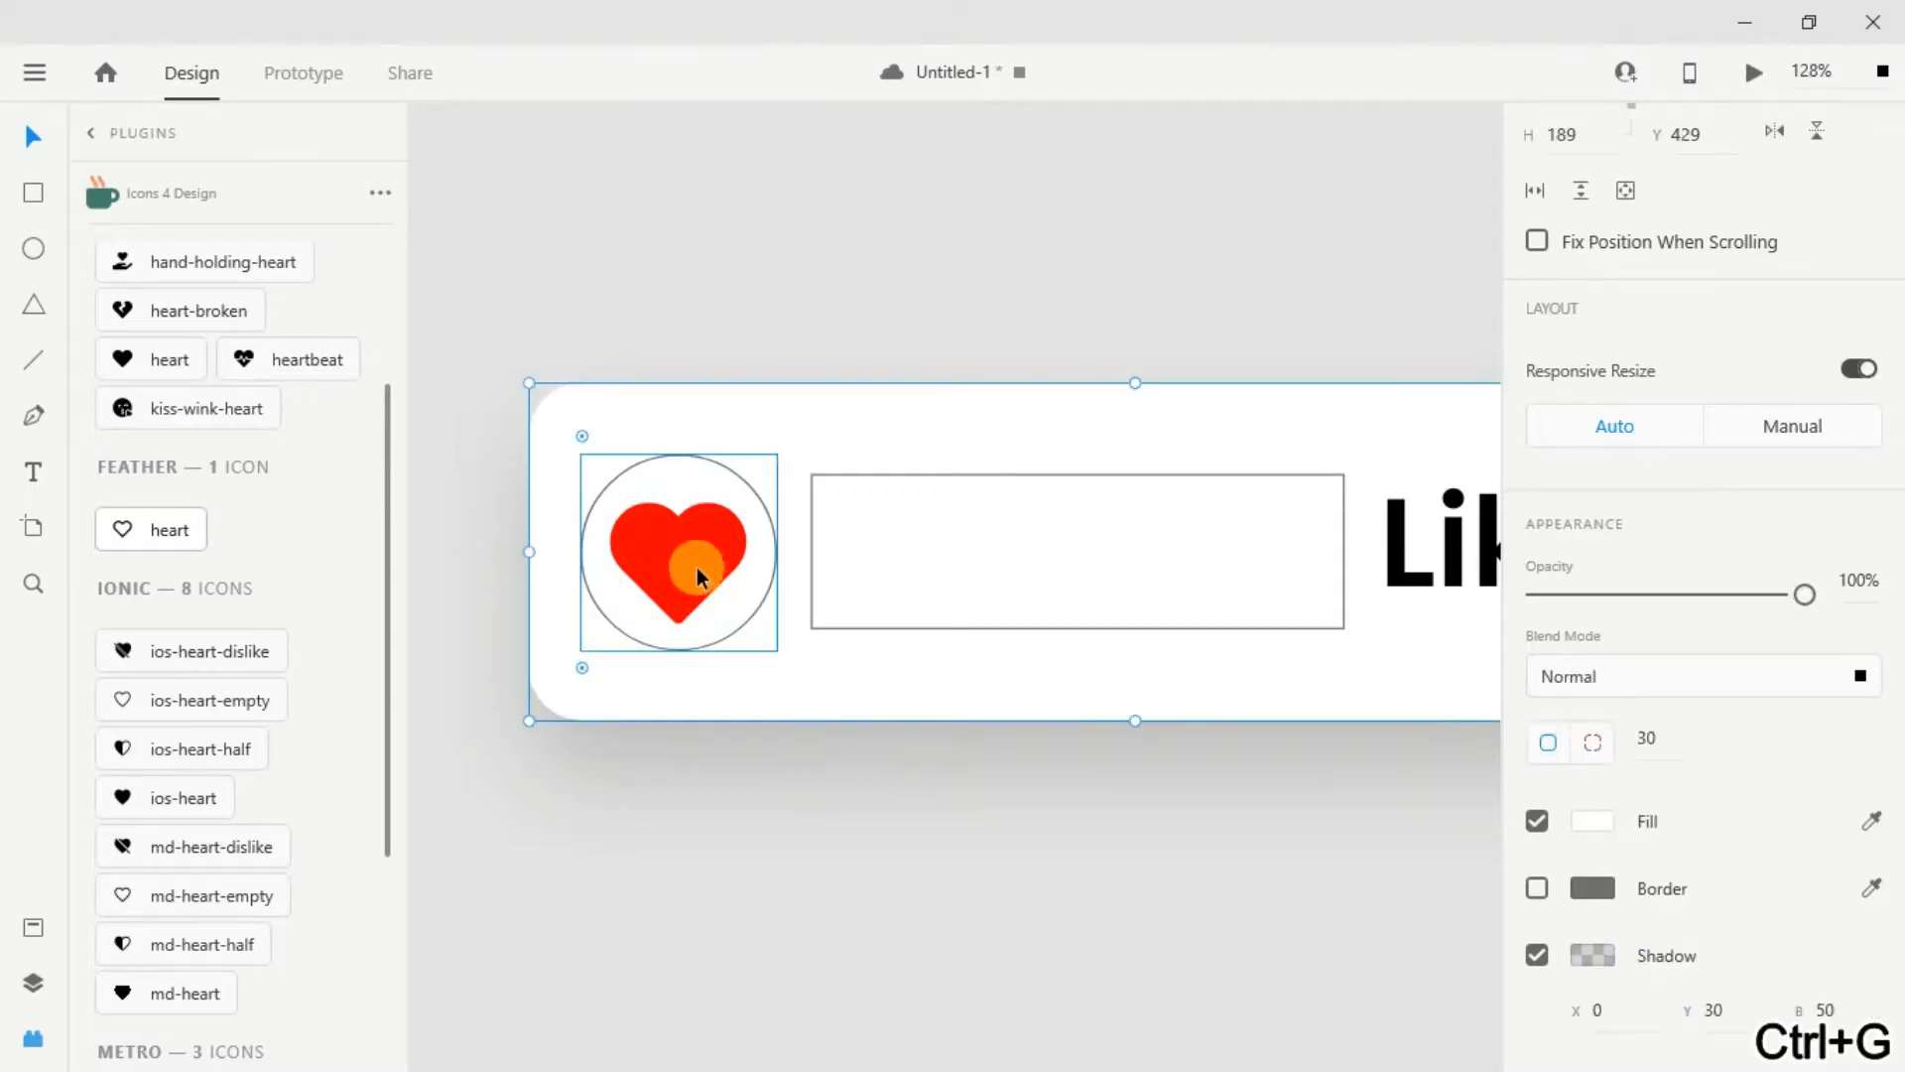
Step: Remove the border from the circle inside the heart group
double_click(759, 605)
scroll(1548, 684, "down", 3)
left_click(1537, 623)
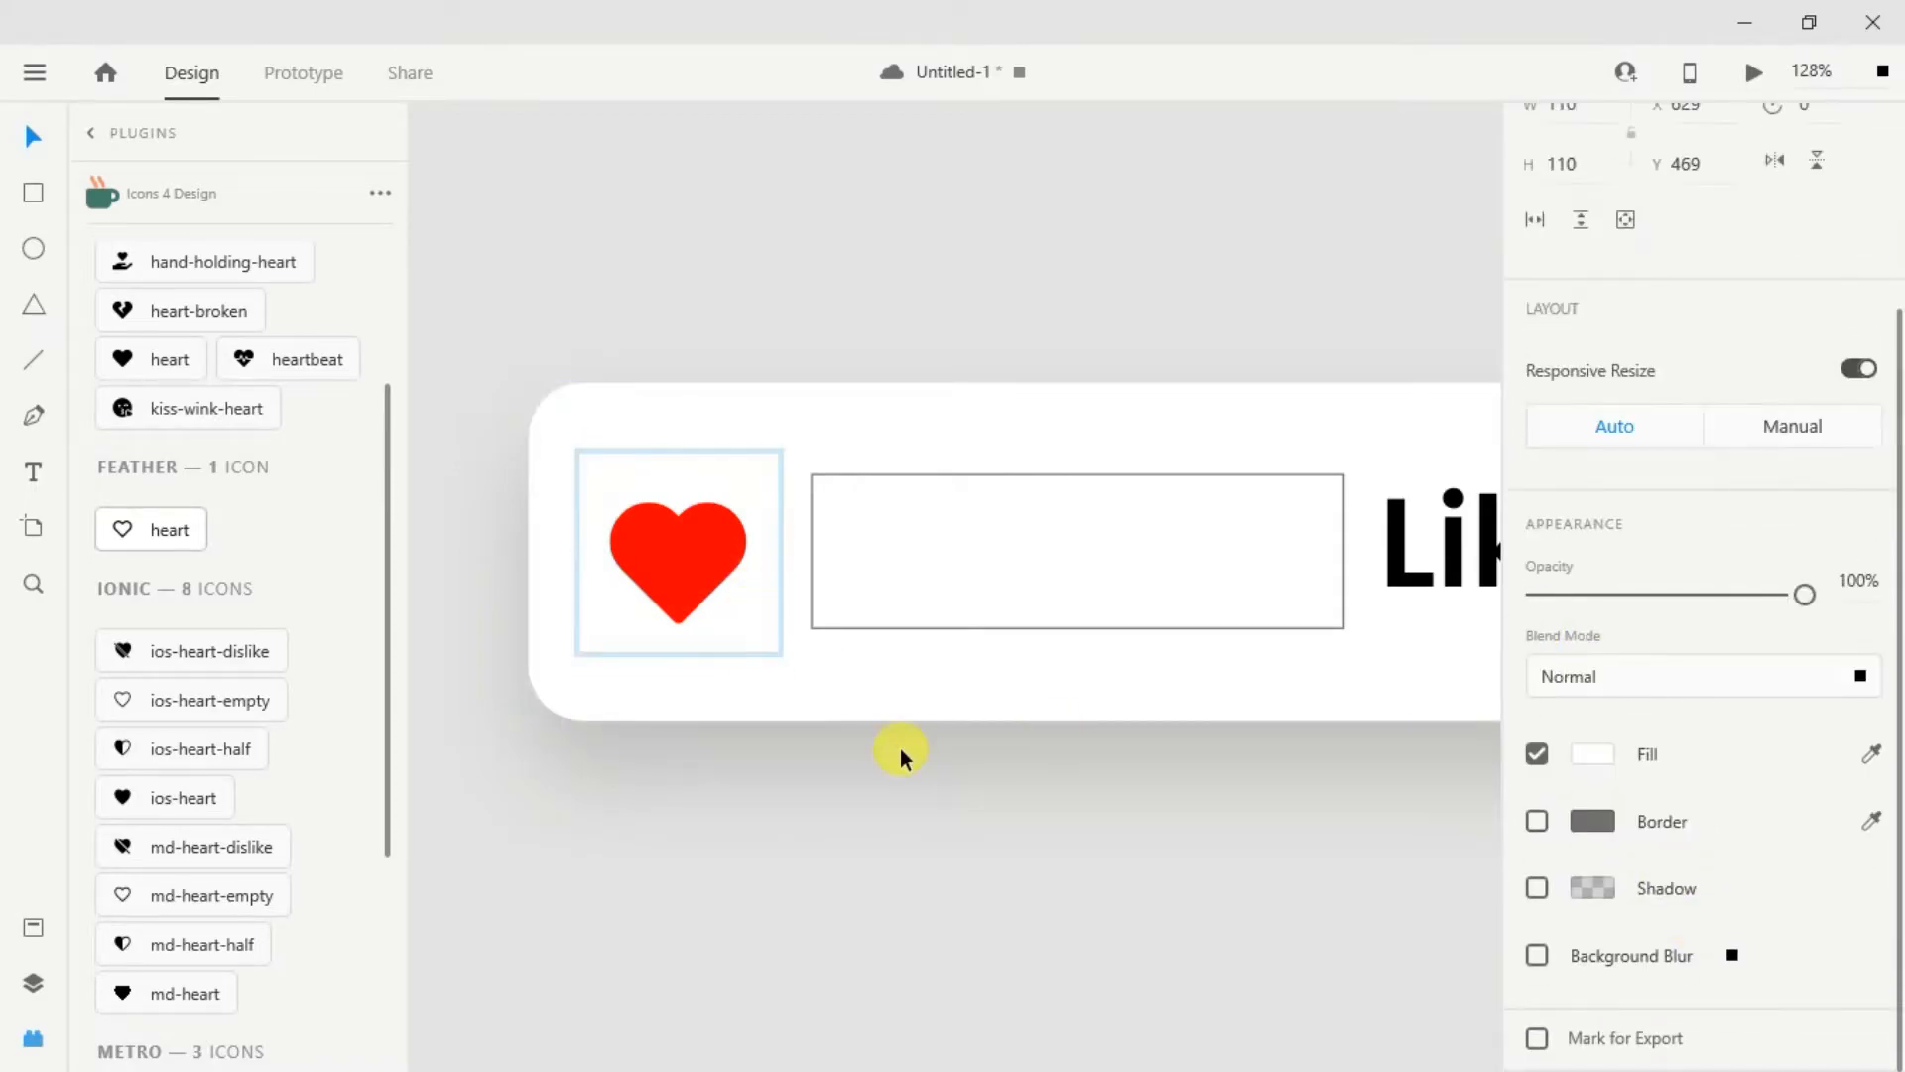
left_click(908, 882)
scroll(908, 881, "down", 4)
left_click(681, 694)
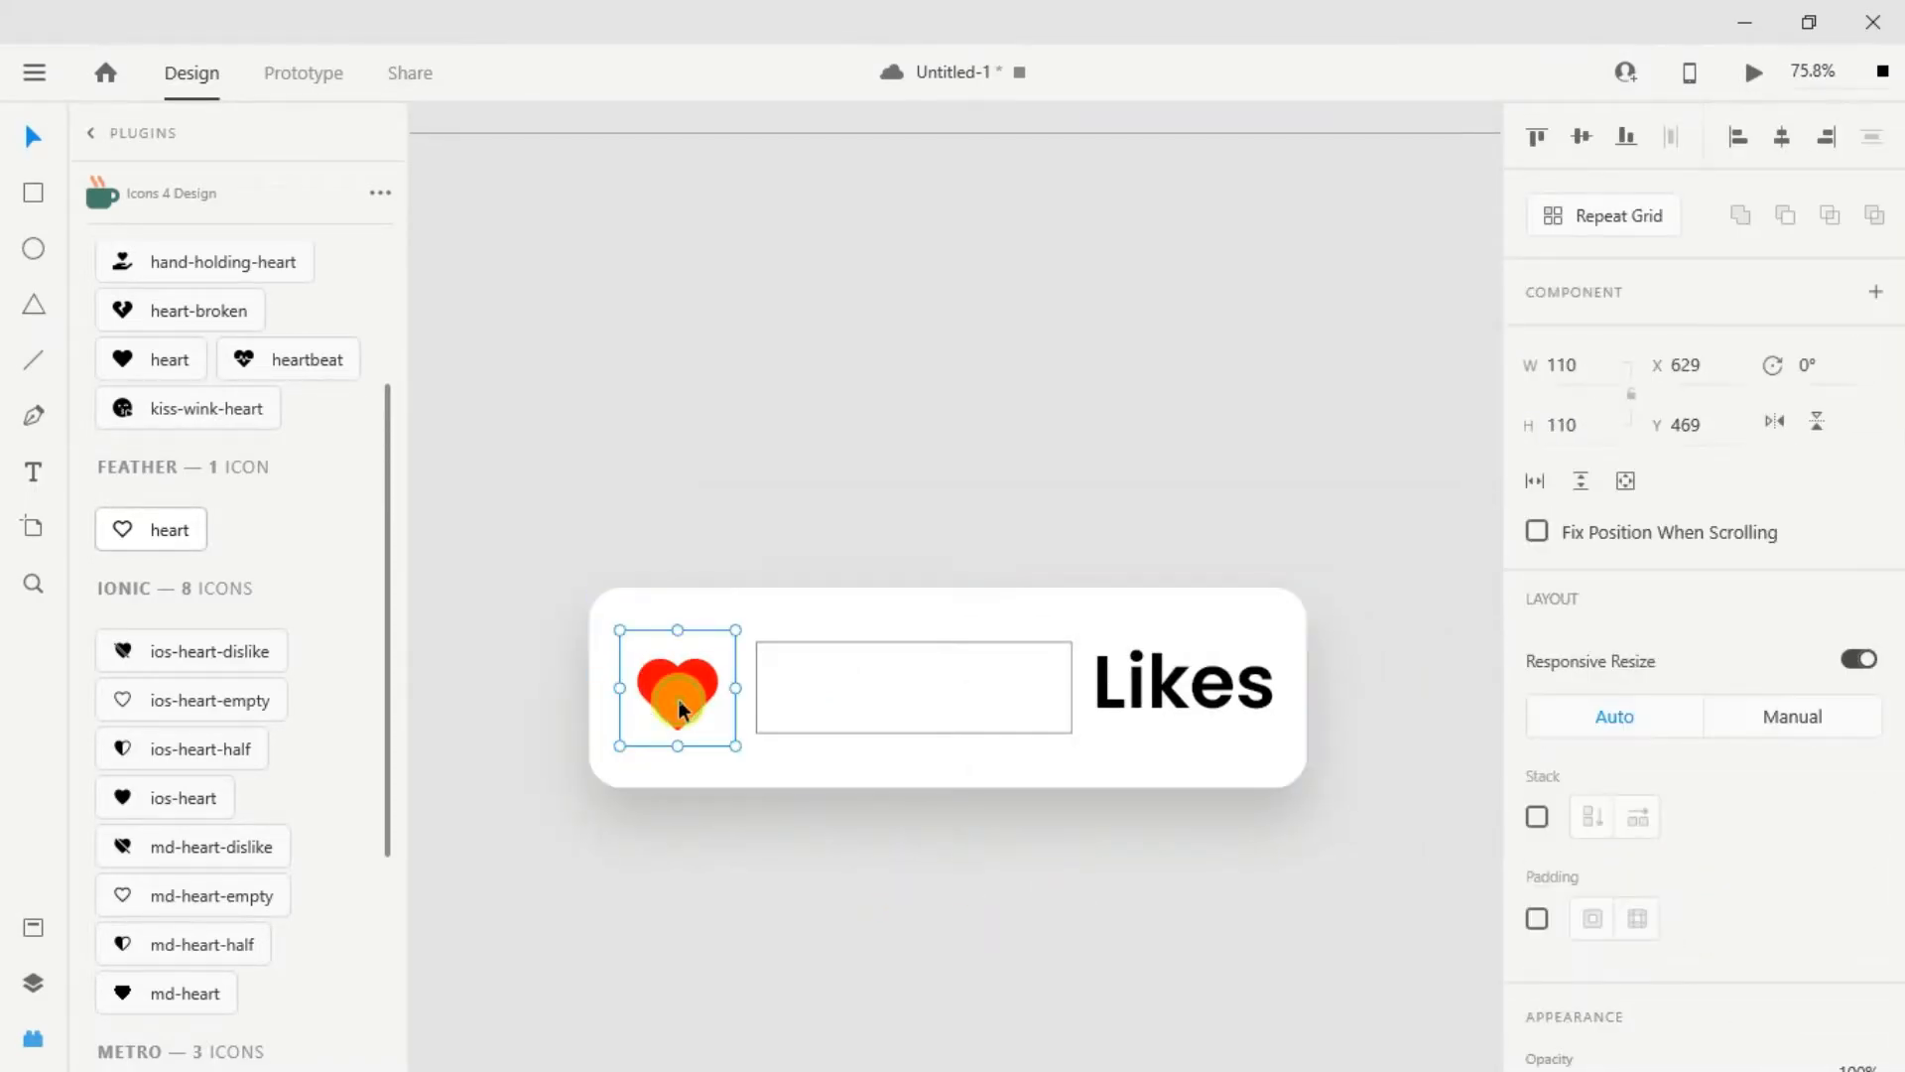
Step: Add a text column of the digits 9 down to 1, one per line, and move it up above the card
left_click(838, 701)
left_click(32, 250)
left_click(34, 481)
left_click(849, 669)
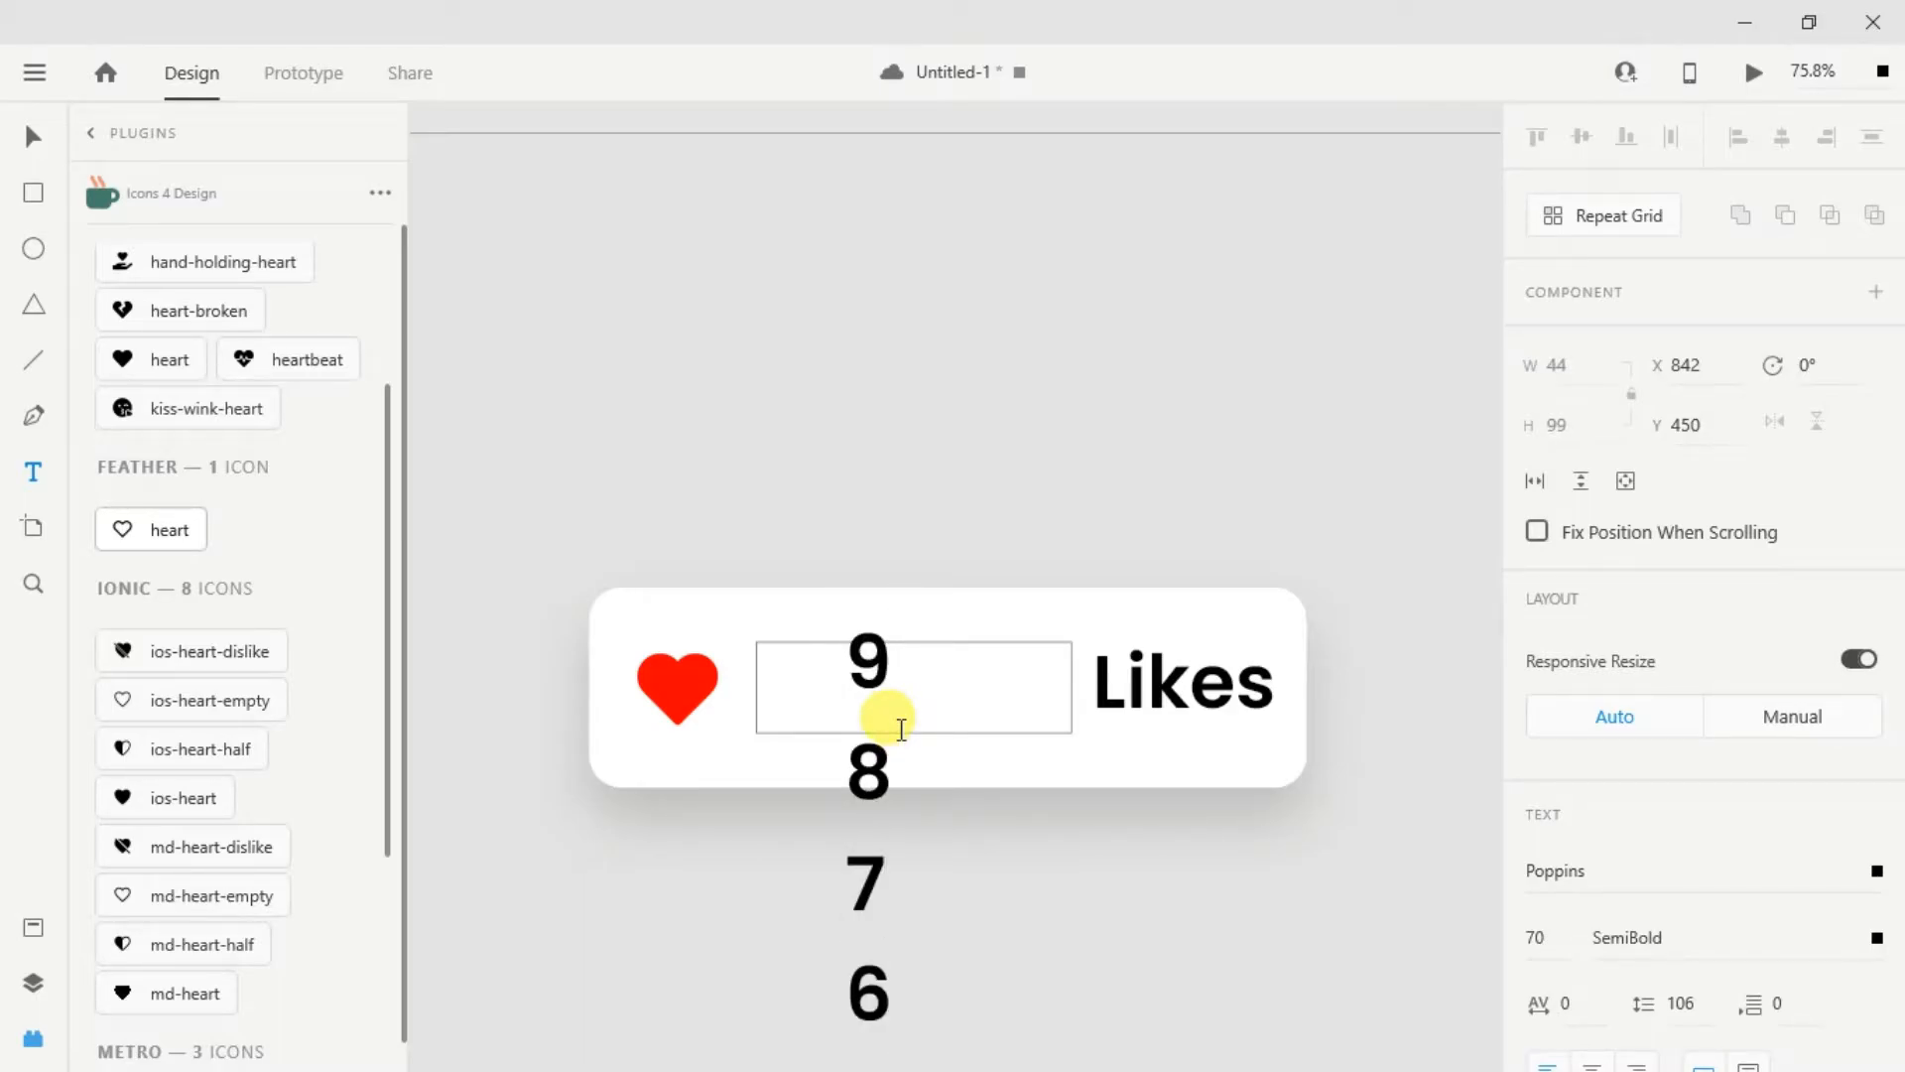
scroll(1054, 776, "down", 6)
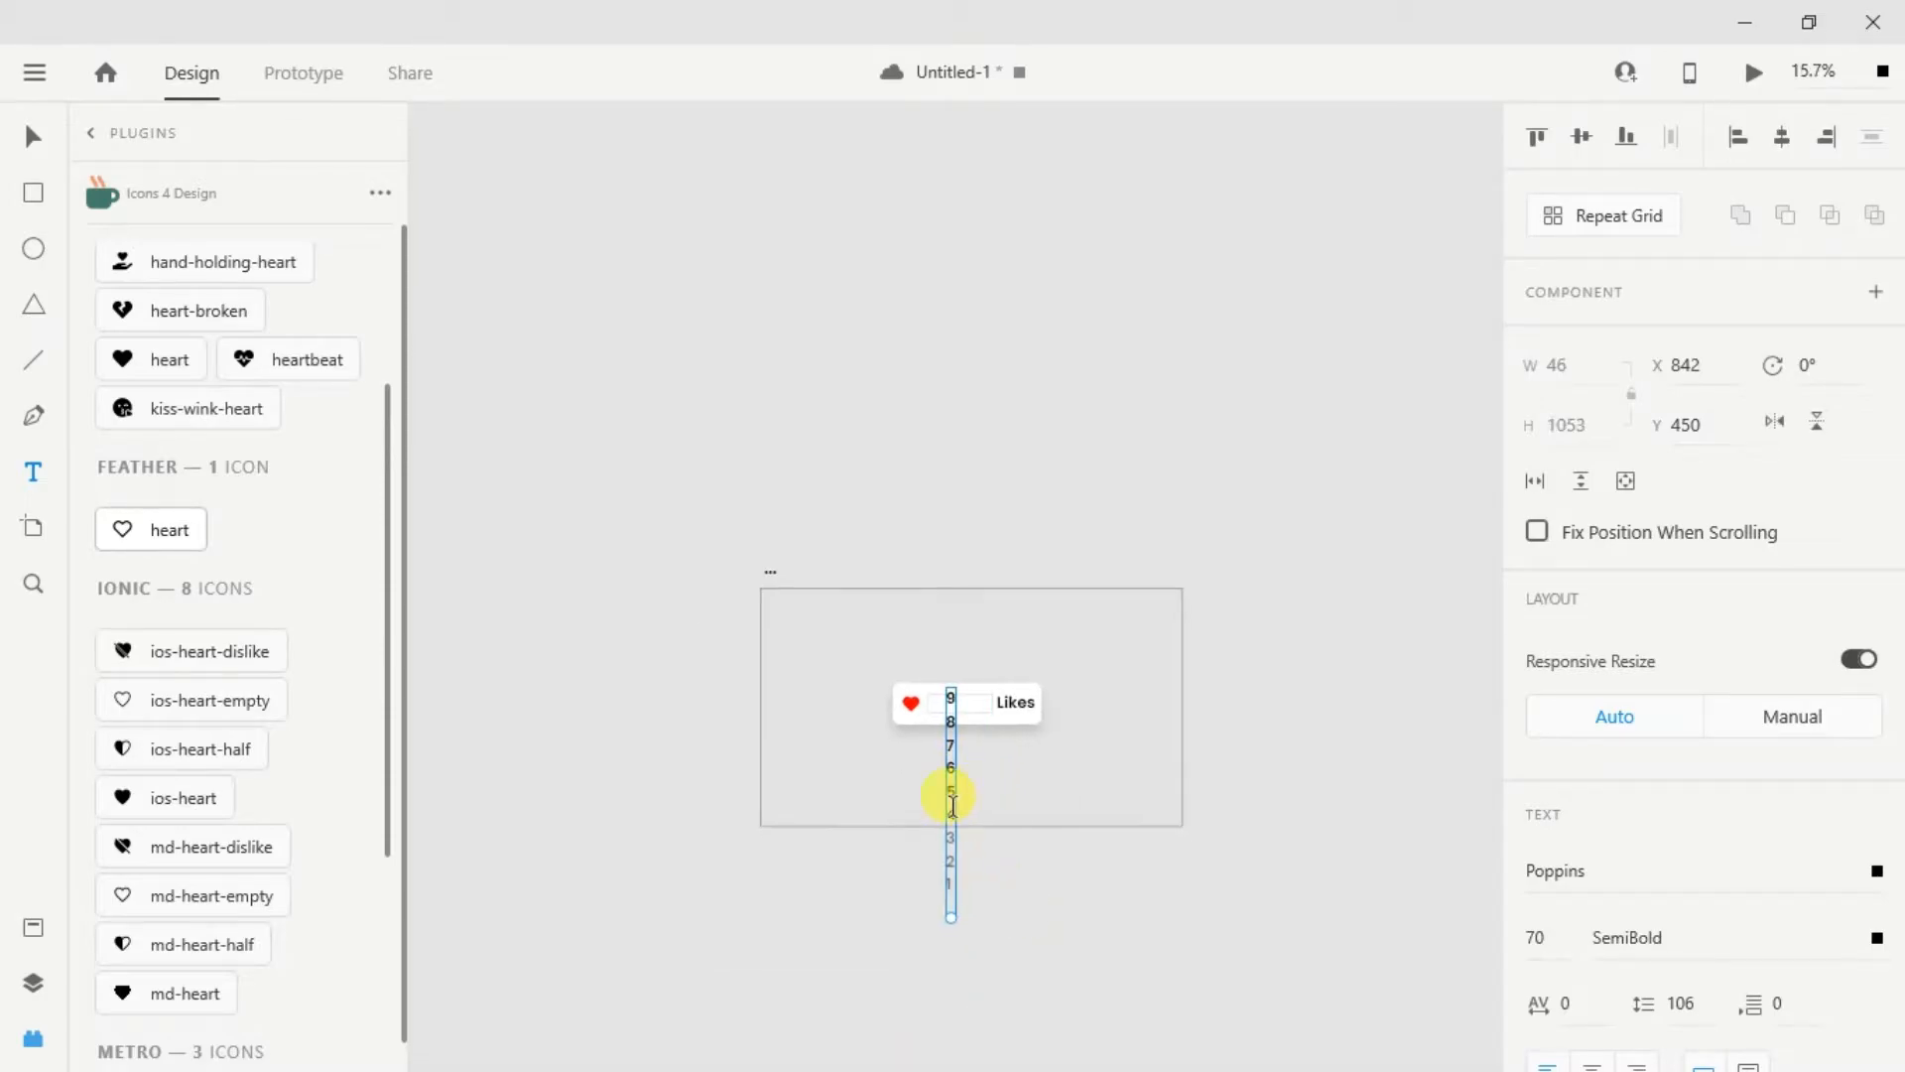
left_click_drag(948, 737, 930, 491)
Step: Add 0 as the last digit of the column and centre-align its text
double_click(931, 616)
left_click(936, 654)
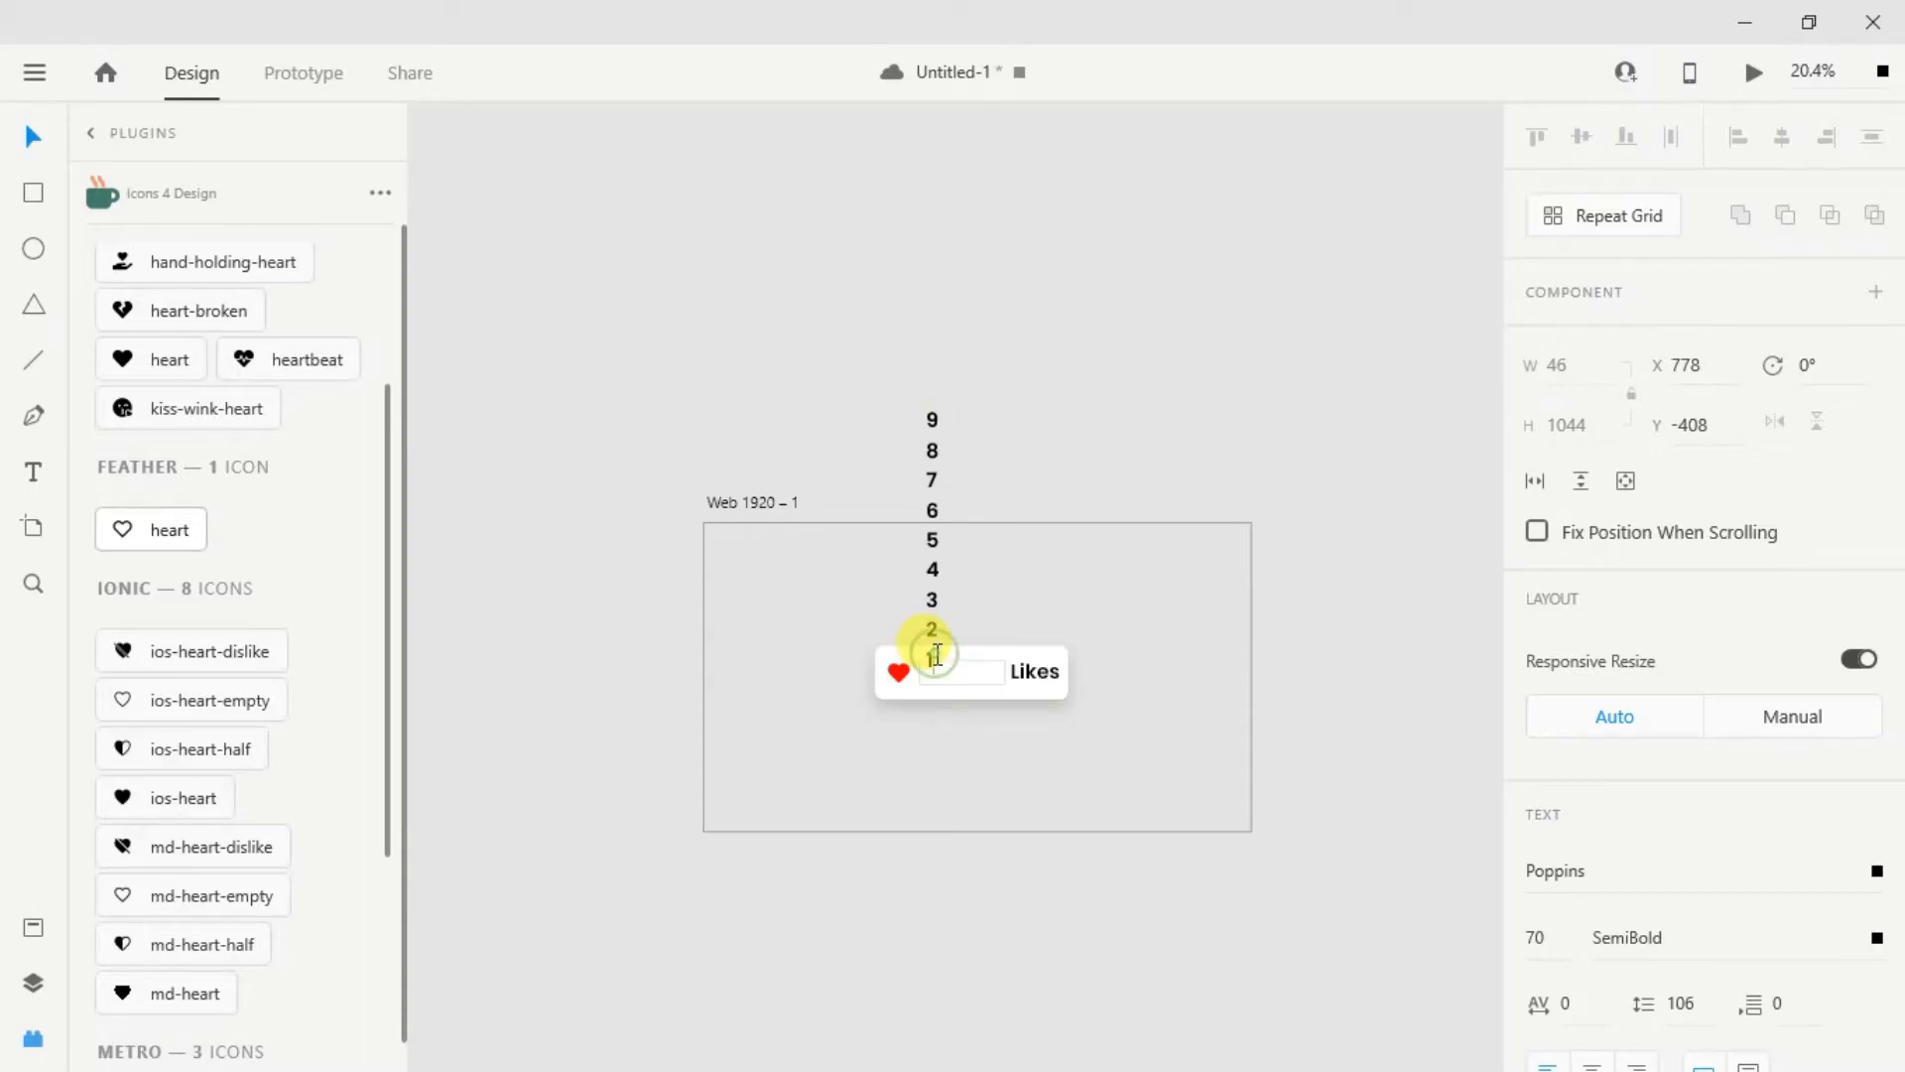
key("Escape")
scroll(1568, 801, "down", 6)
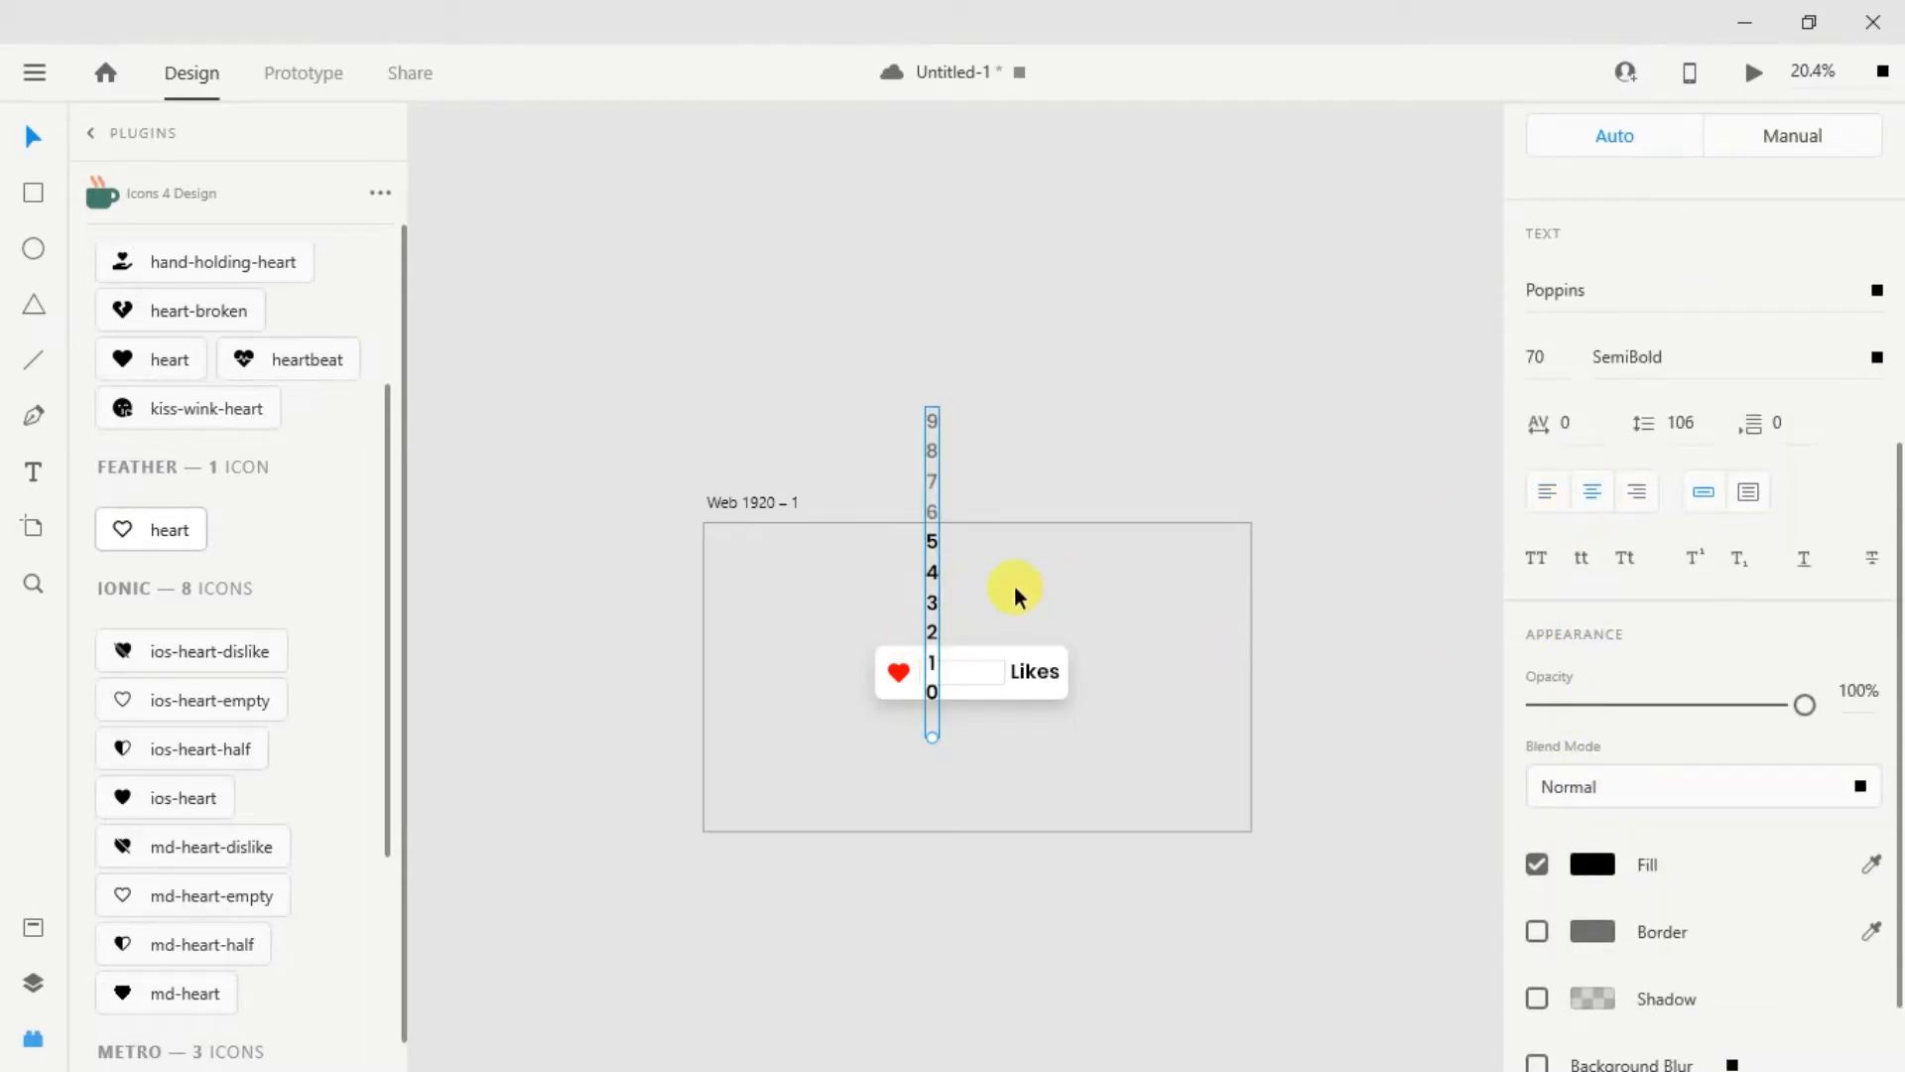
Step: Delete the blank line after the 0 and position the column so the 0 sits inside the placeholder rectangle
left_click(933, 604)
double_click(929, 639)
left_click(939, 736)
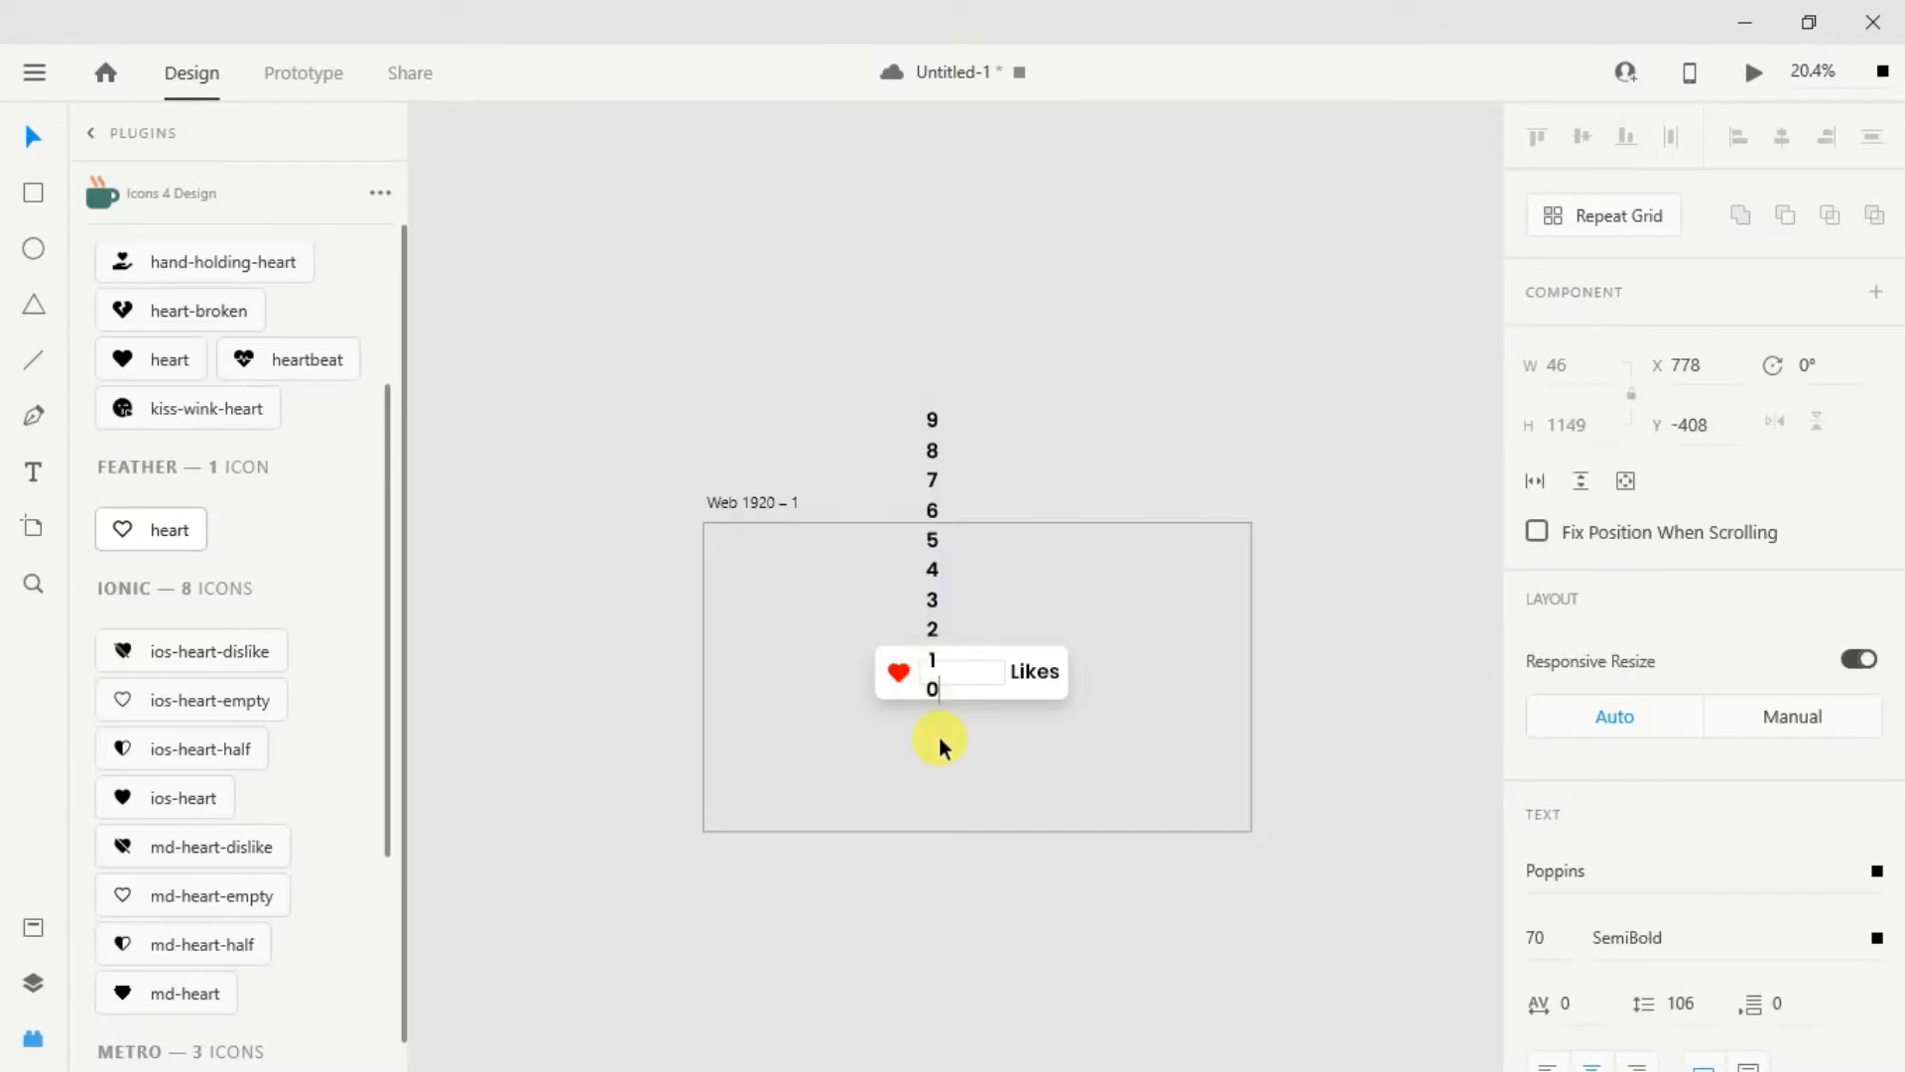
key("Escape")
mouse_move(932, 609)
left_mouse_down()
mouse_move(861, 594)
mouse_move(902, 586)
left_mouse_up()
scroll(953, 698, "up", 5)
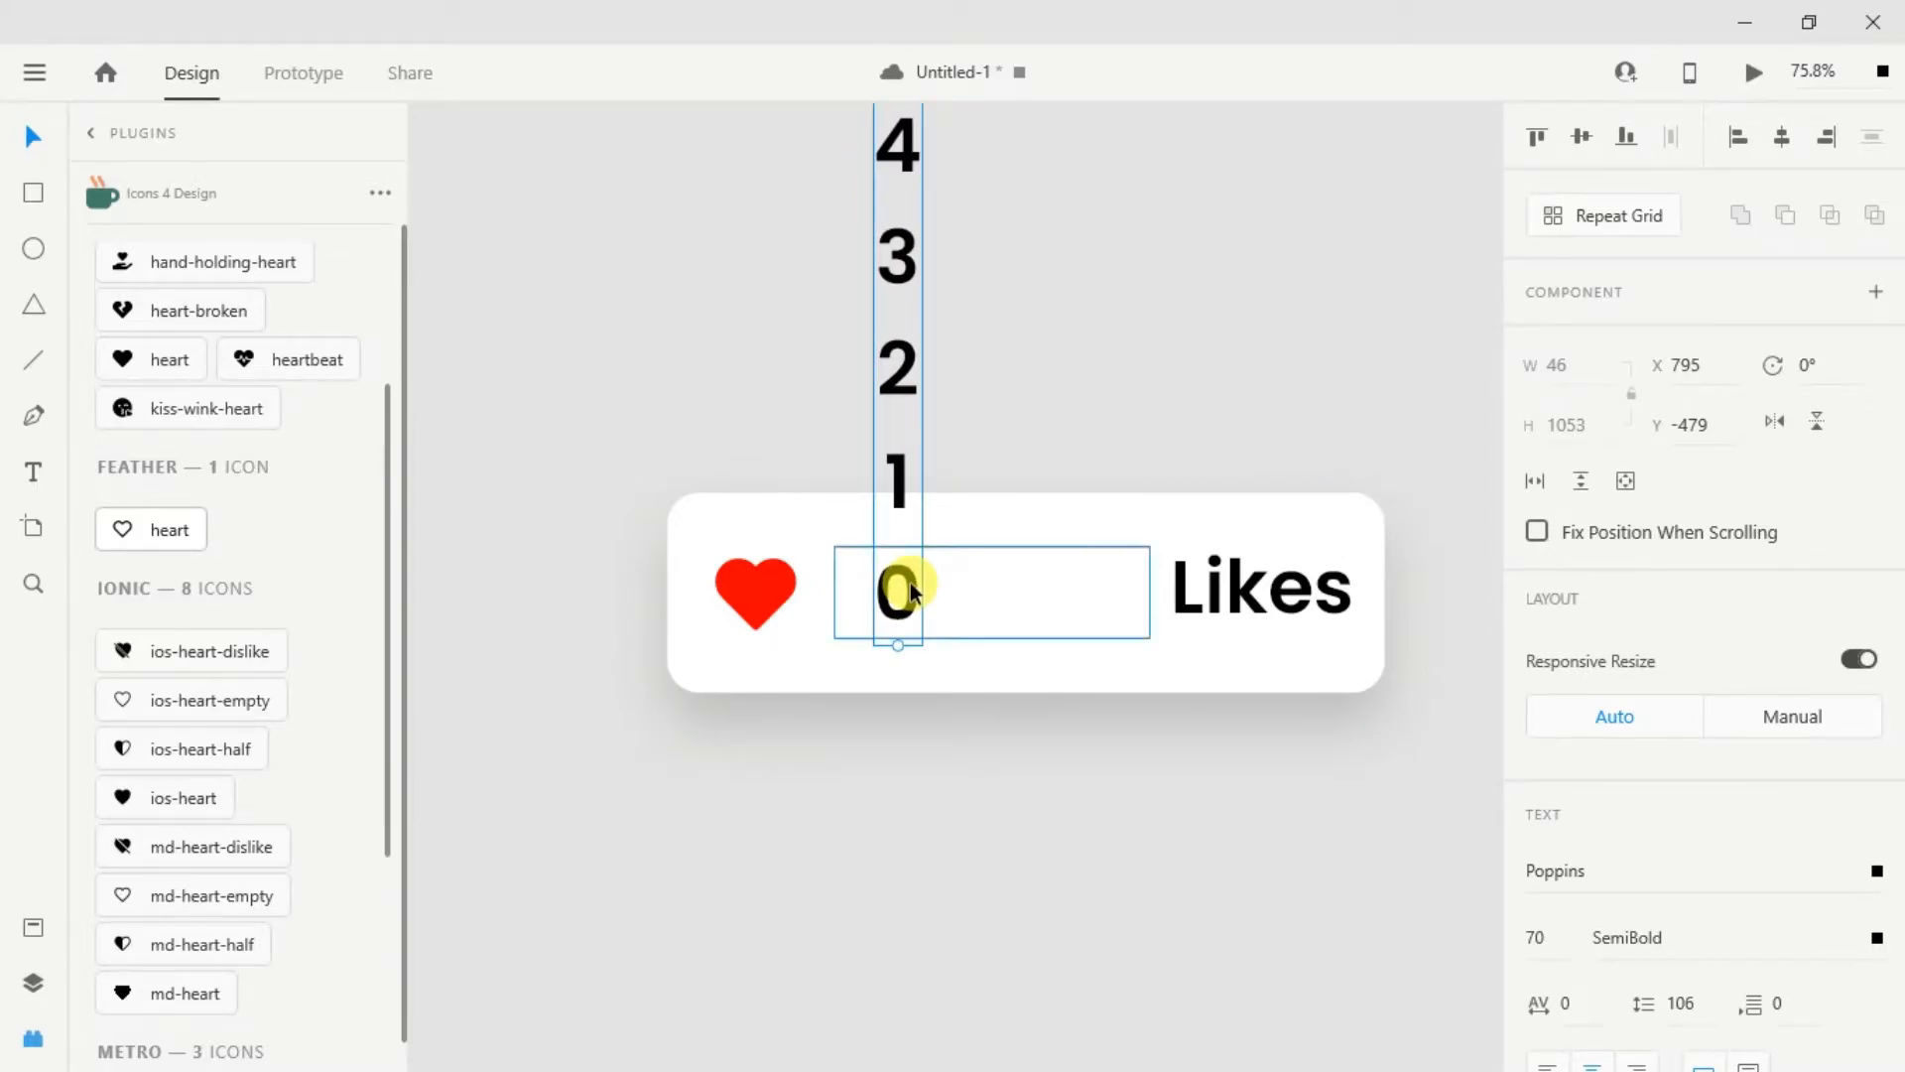
Step: Duplicate the digit column and place the copy directly to the right of the original
scroll(908, 582, "down", 5)
key("ctrl+d")
left_click_drag(893, 515, 911, 516)
Step: Repeat the 9-to-0 sequence within the second column and move it up so its final 0 lines up with the first column's 0
key("ctrl+c")
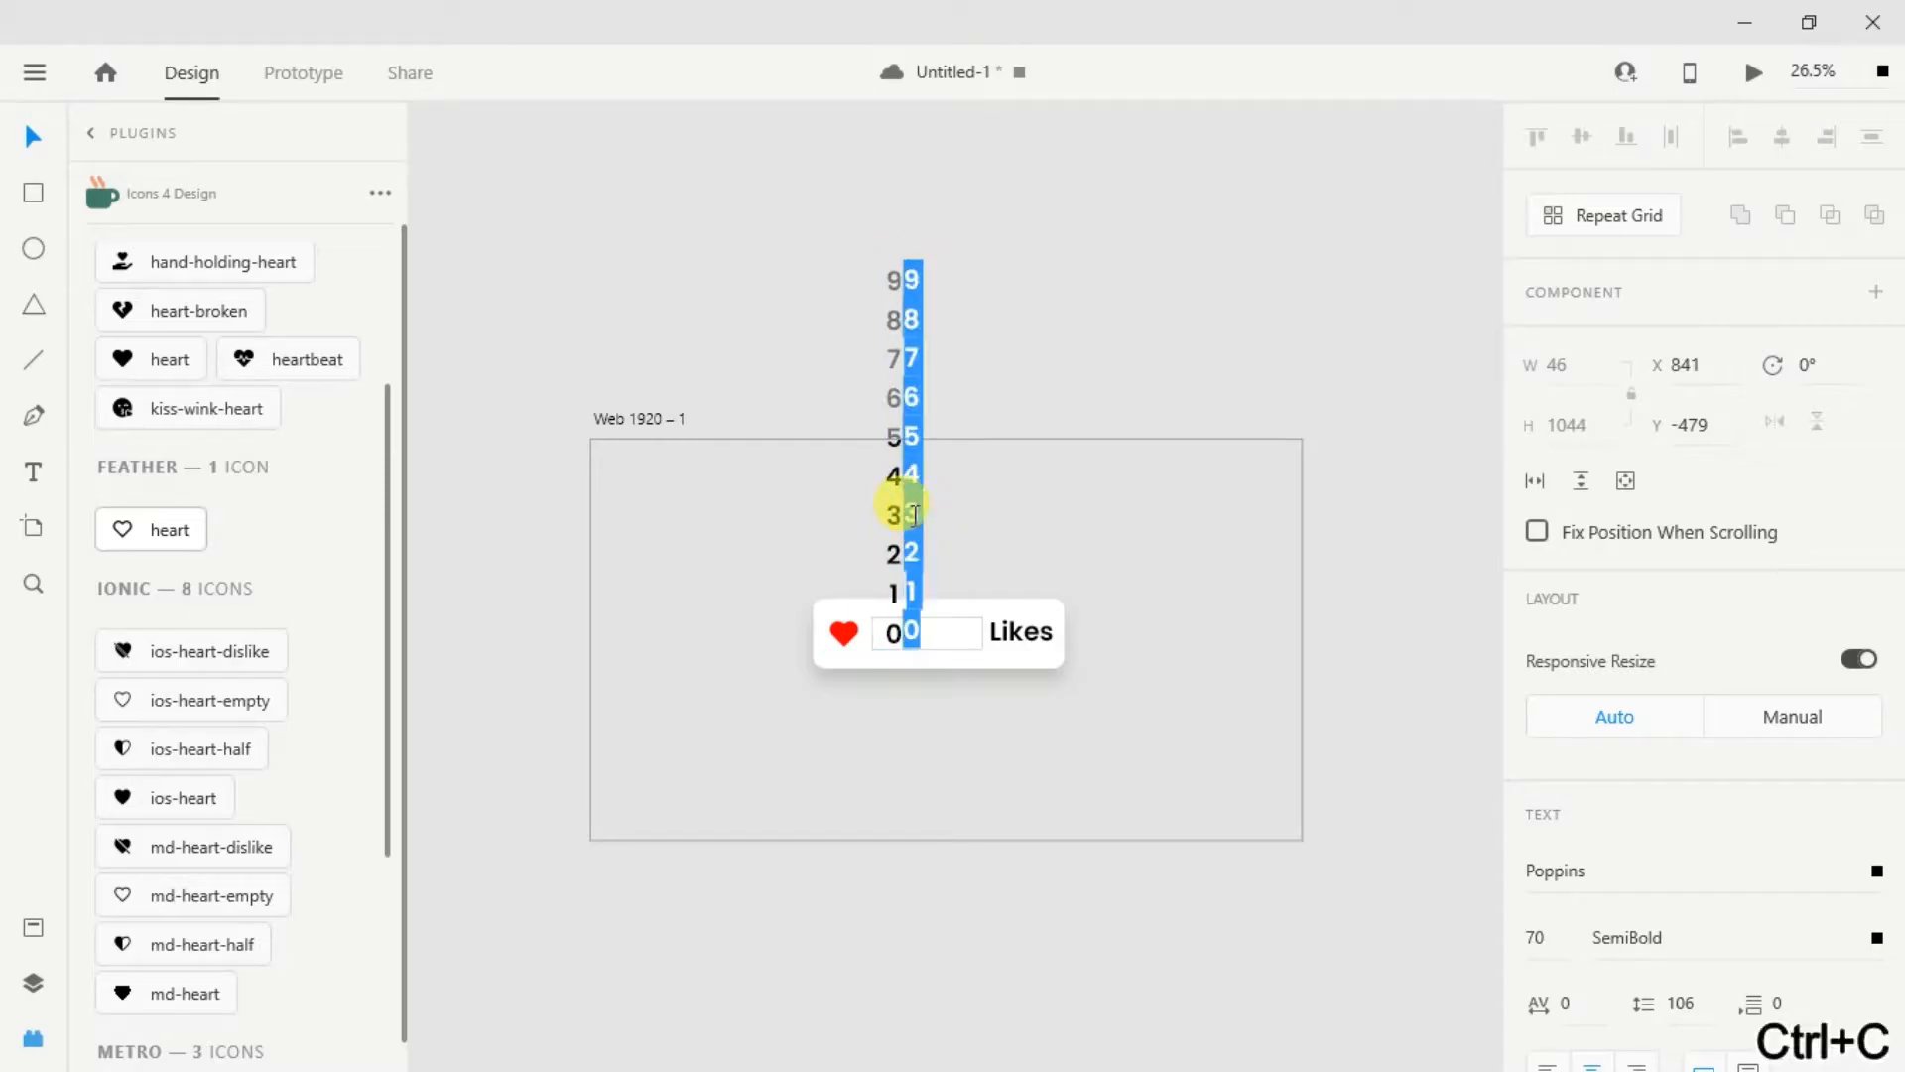
left_click(919, 280)
key("Left")
key("Return")
key("Up")
key("ctrl+v")
key("Escape")
left_click_drag(906, 715, 907, 327)
scroll(913, 640, "up", 5)
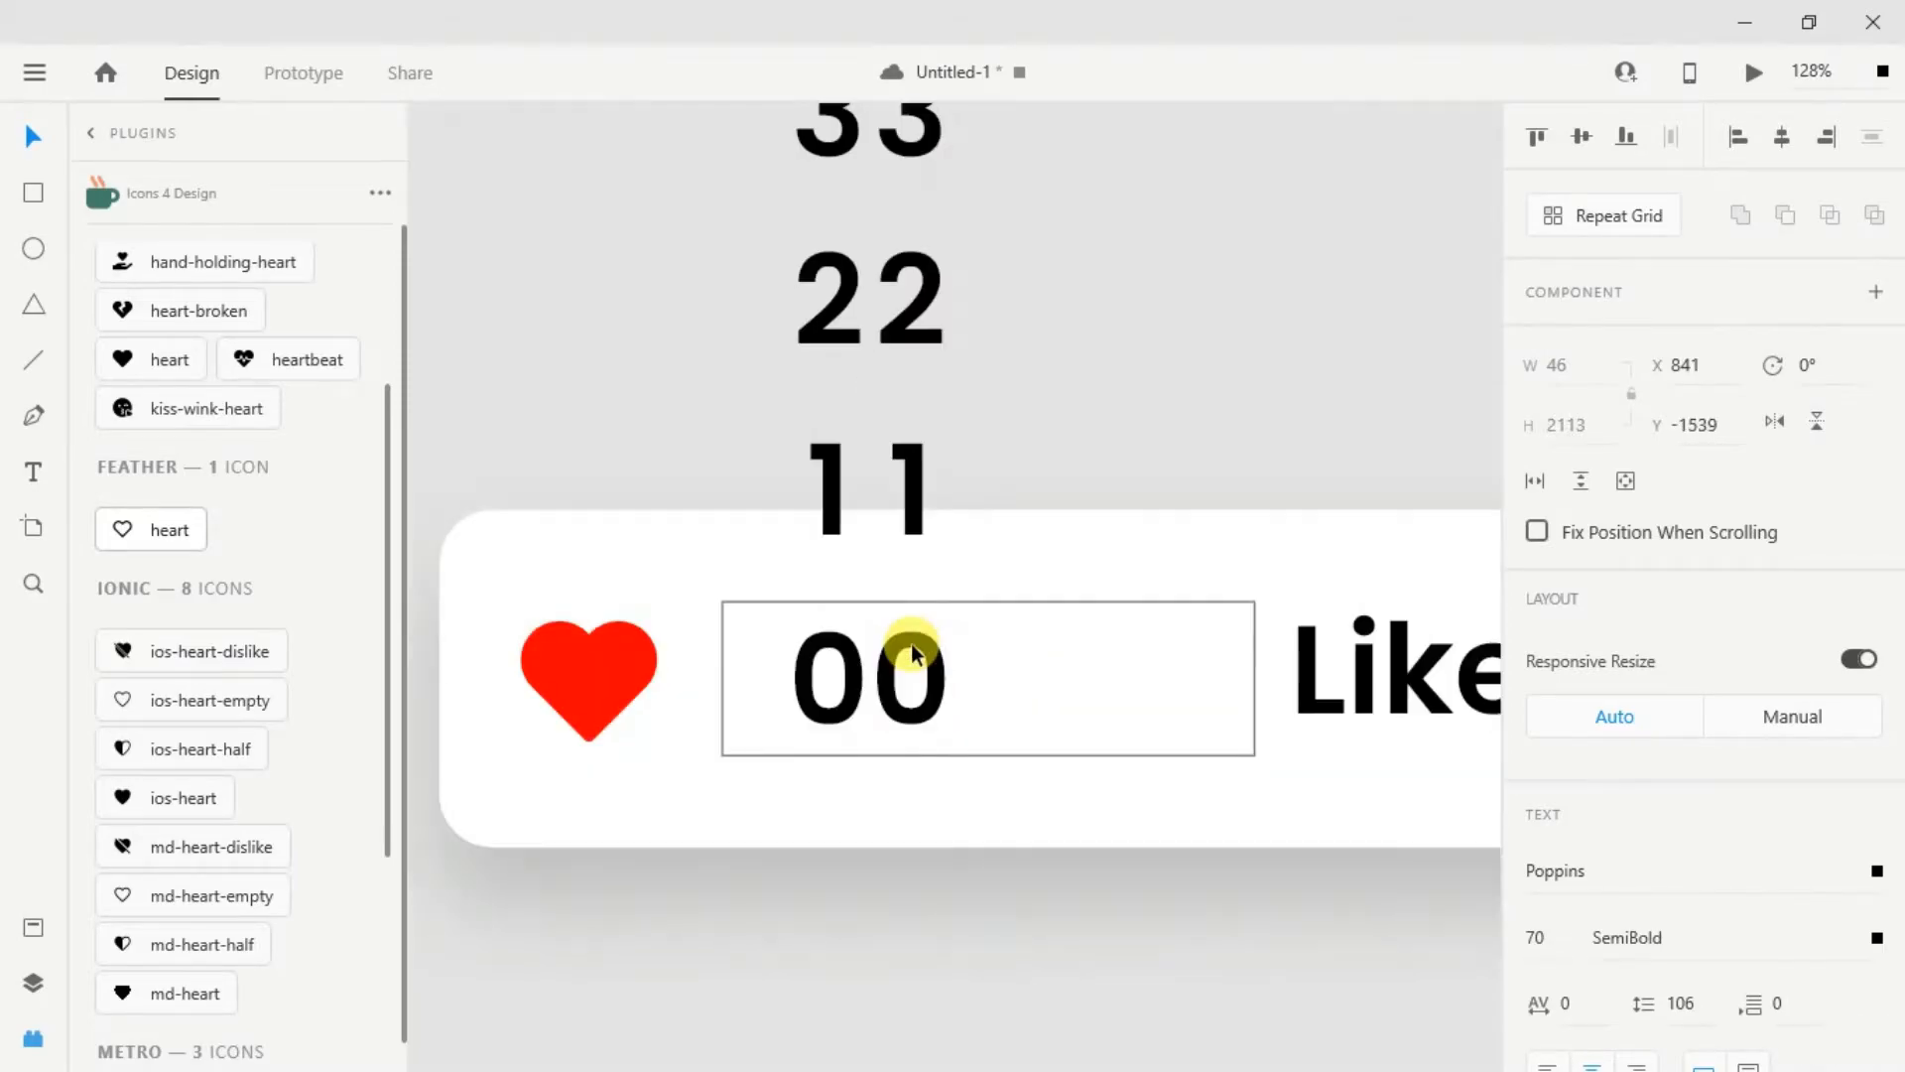
Step: Duplicate the second digit column and place the copy to its right as a third column
scroll(911, 653, "down", 6)
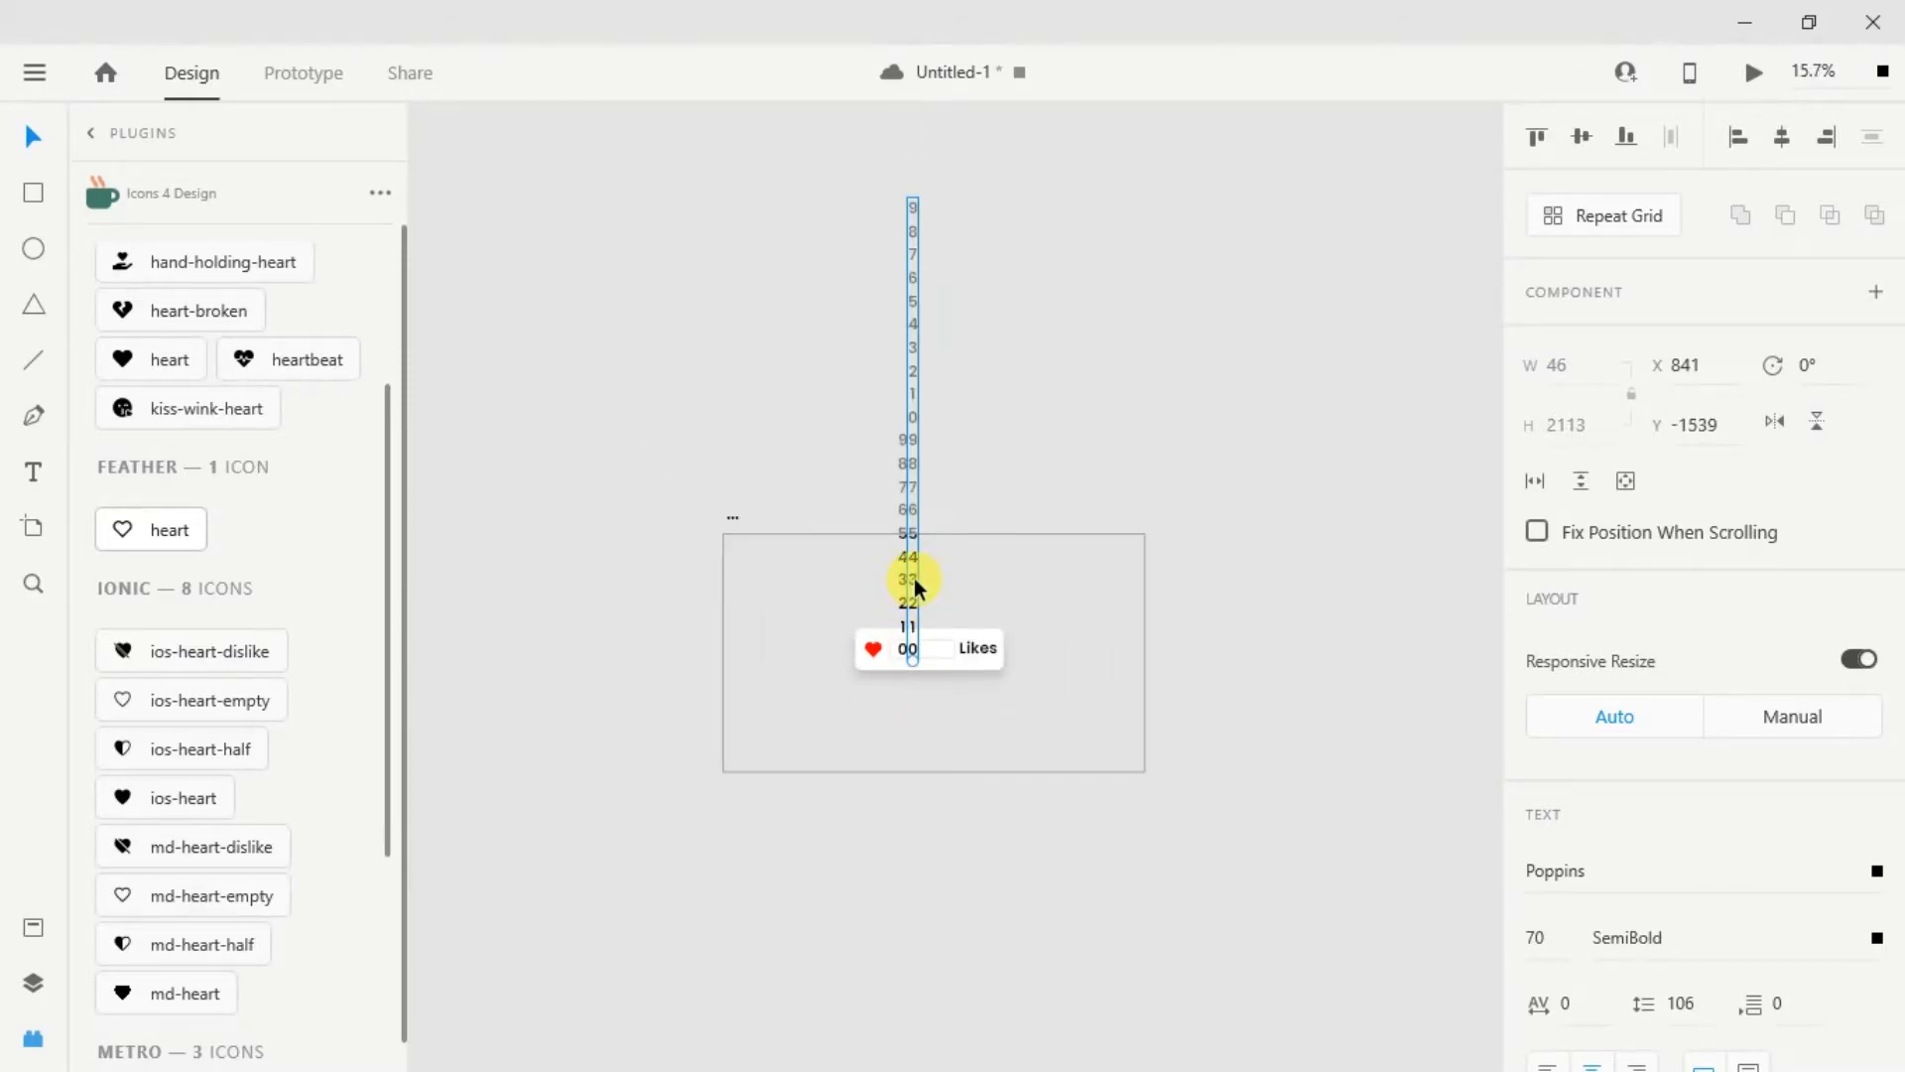
key("ctrl+d")
left_click_drag(920, 580, 921, 577)
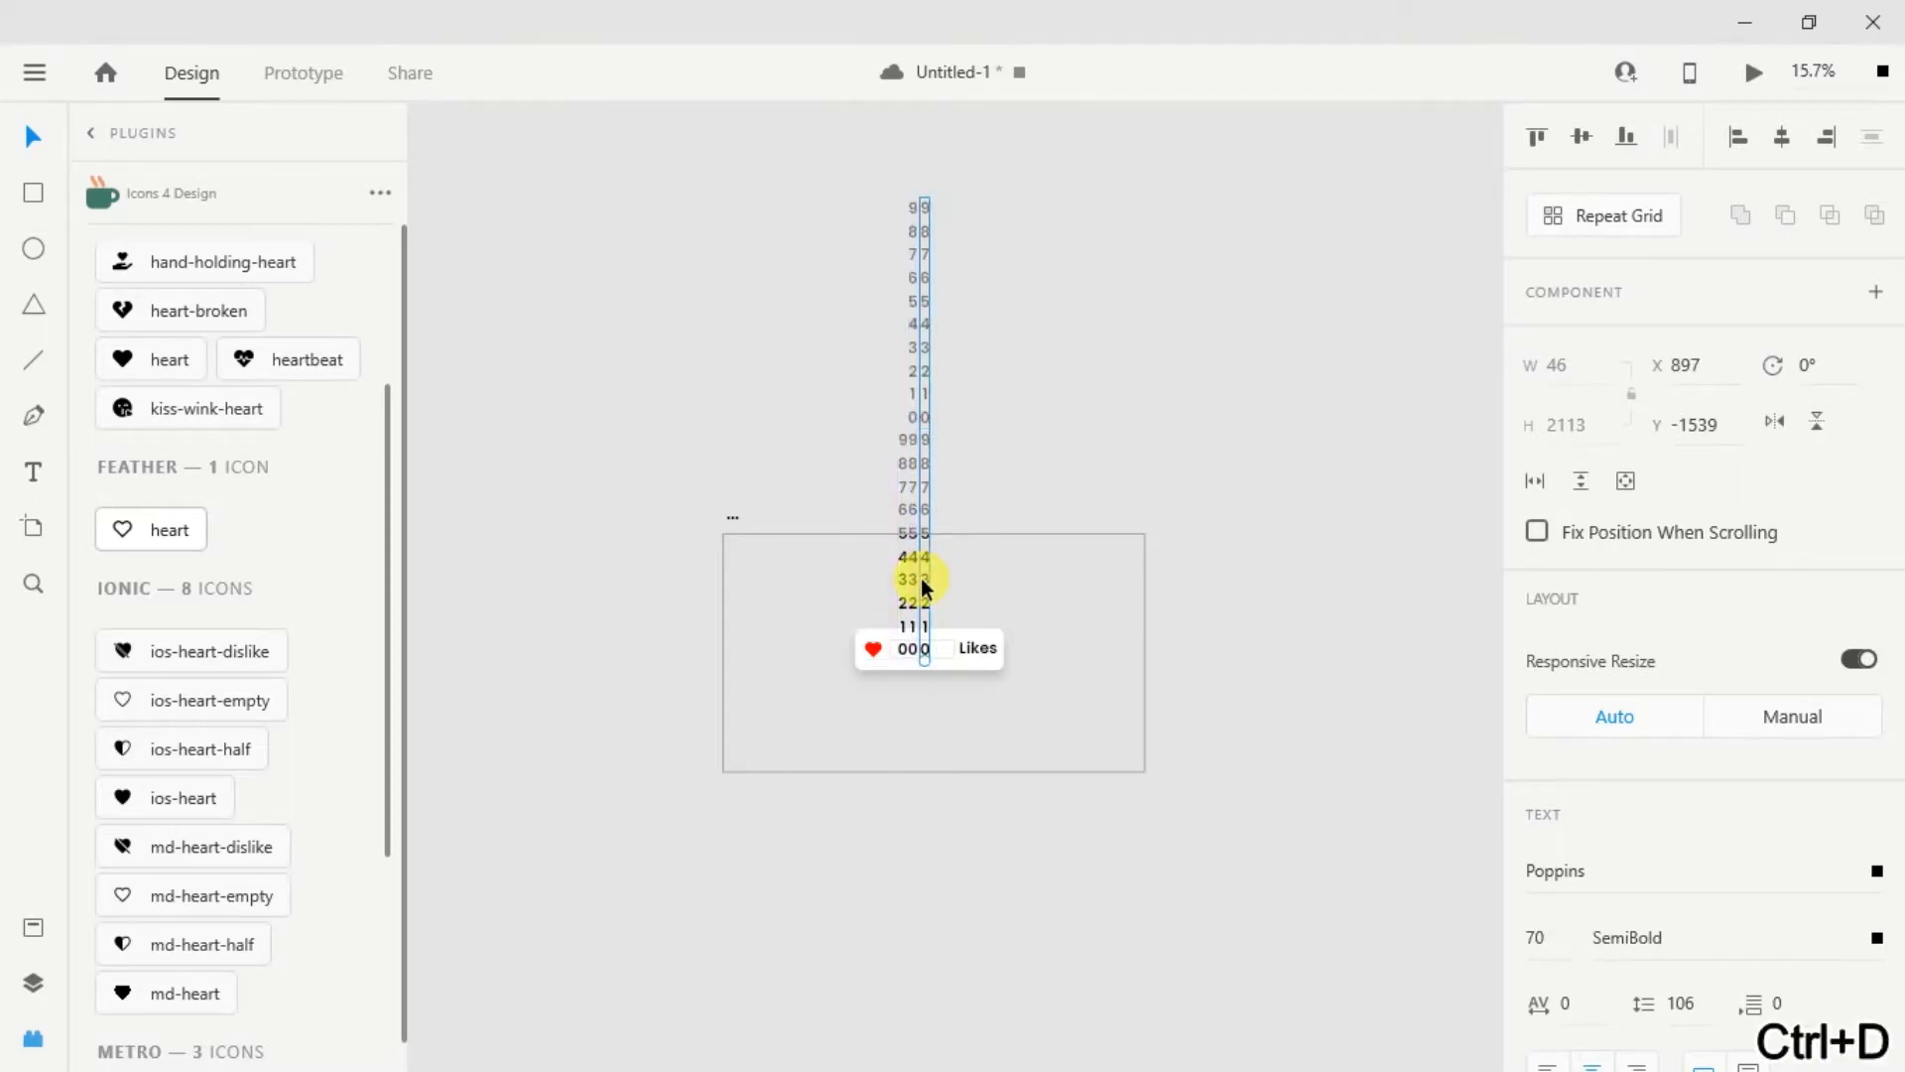
Step: Paste the third column's digits into it again to double its length, and move it up until its final 0 sits on the card
double_click(922, 580)
left_click(927, 206)
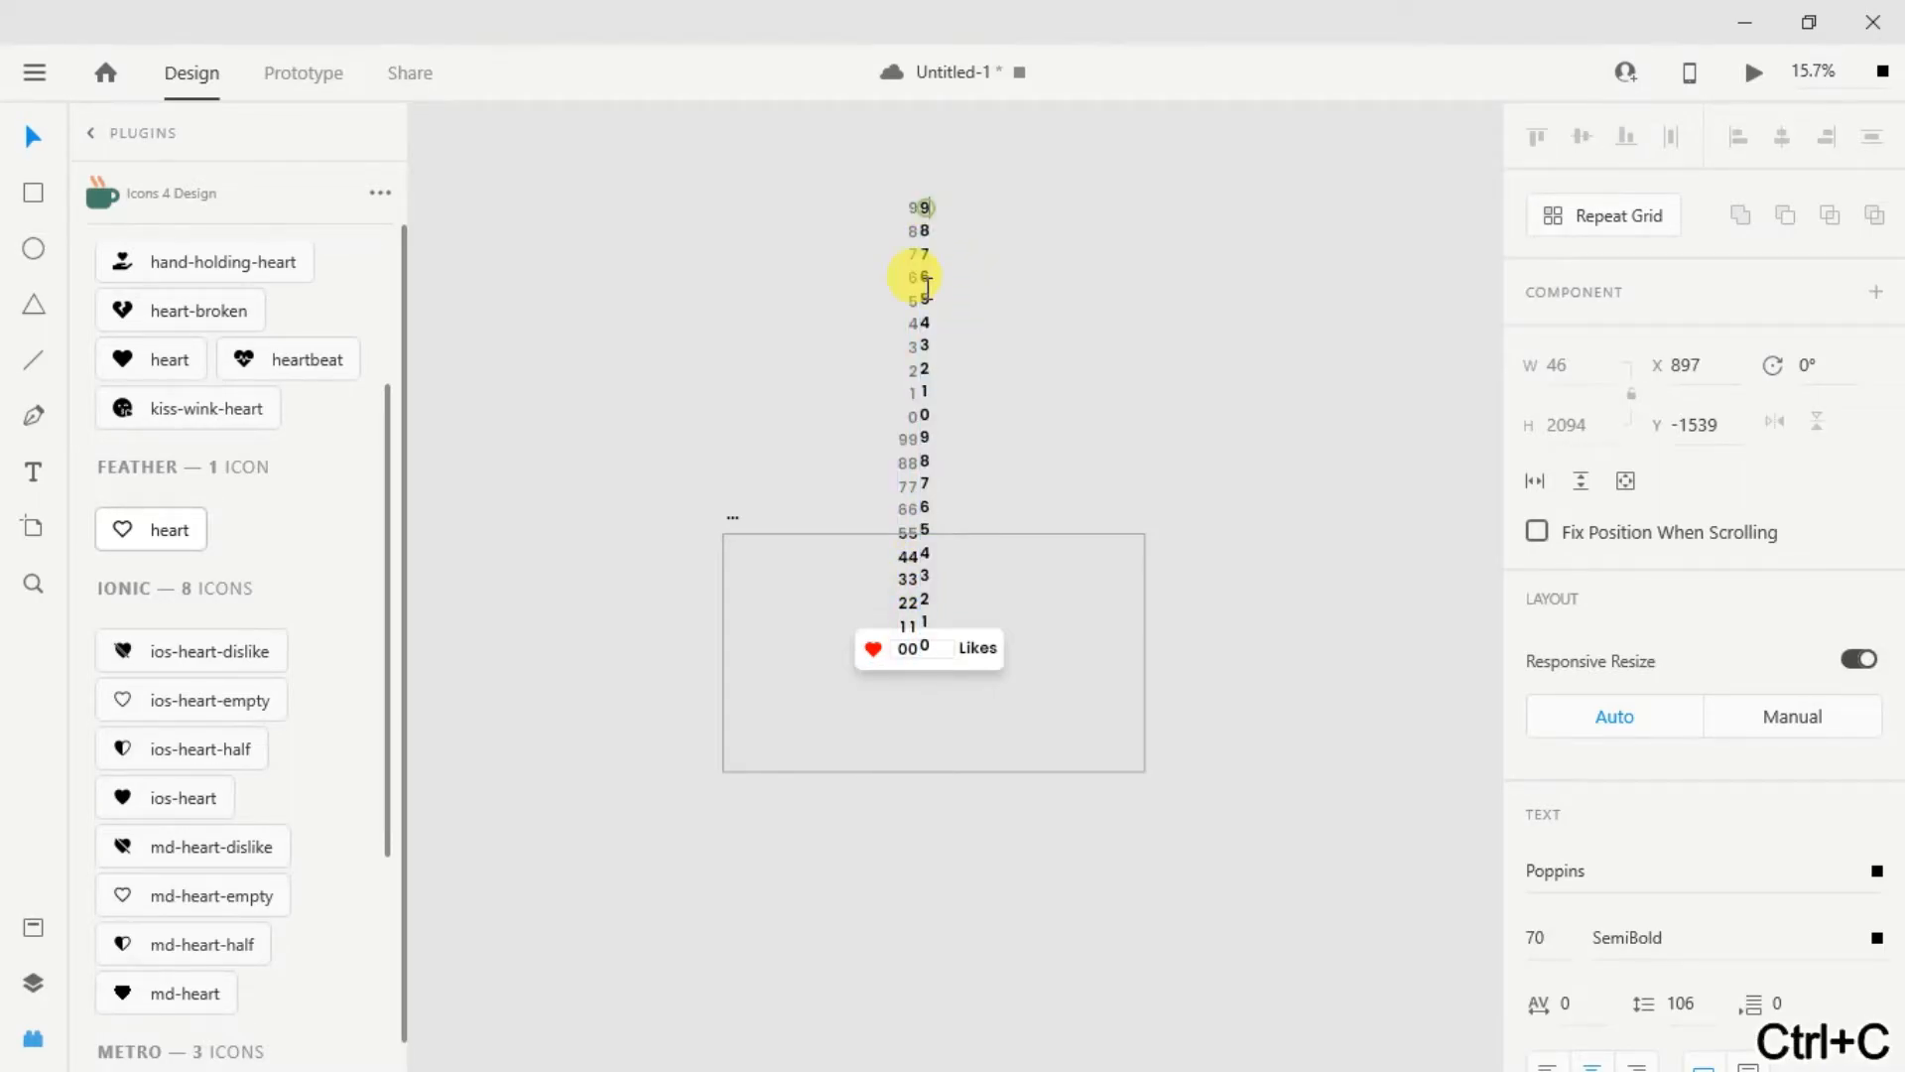
key("Return")
key("ctrl+v")
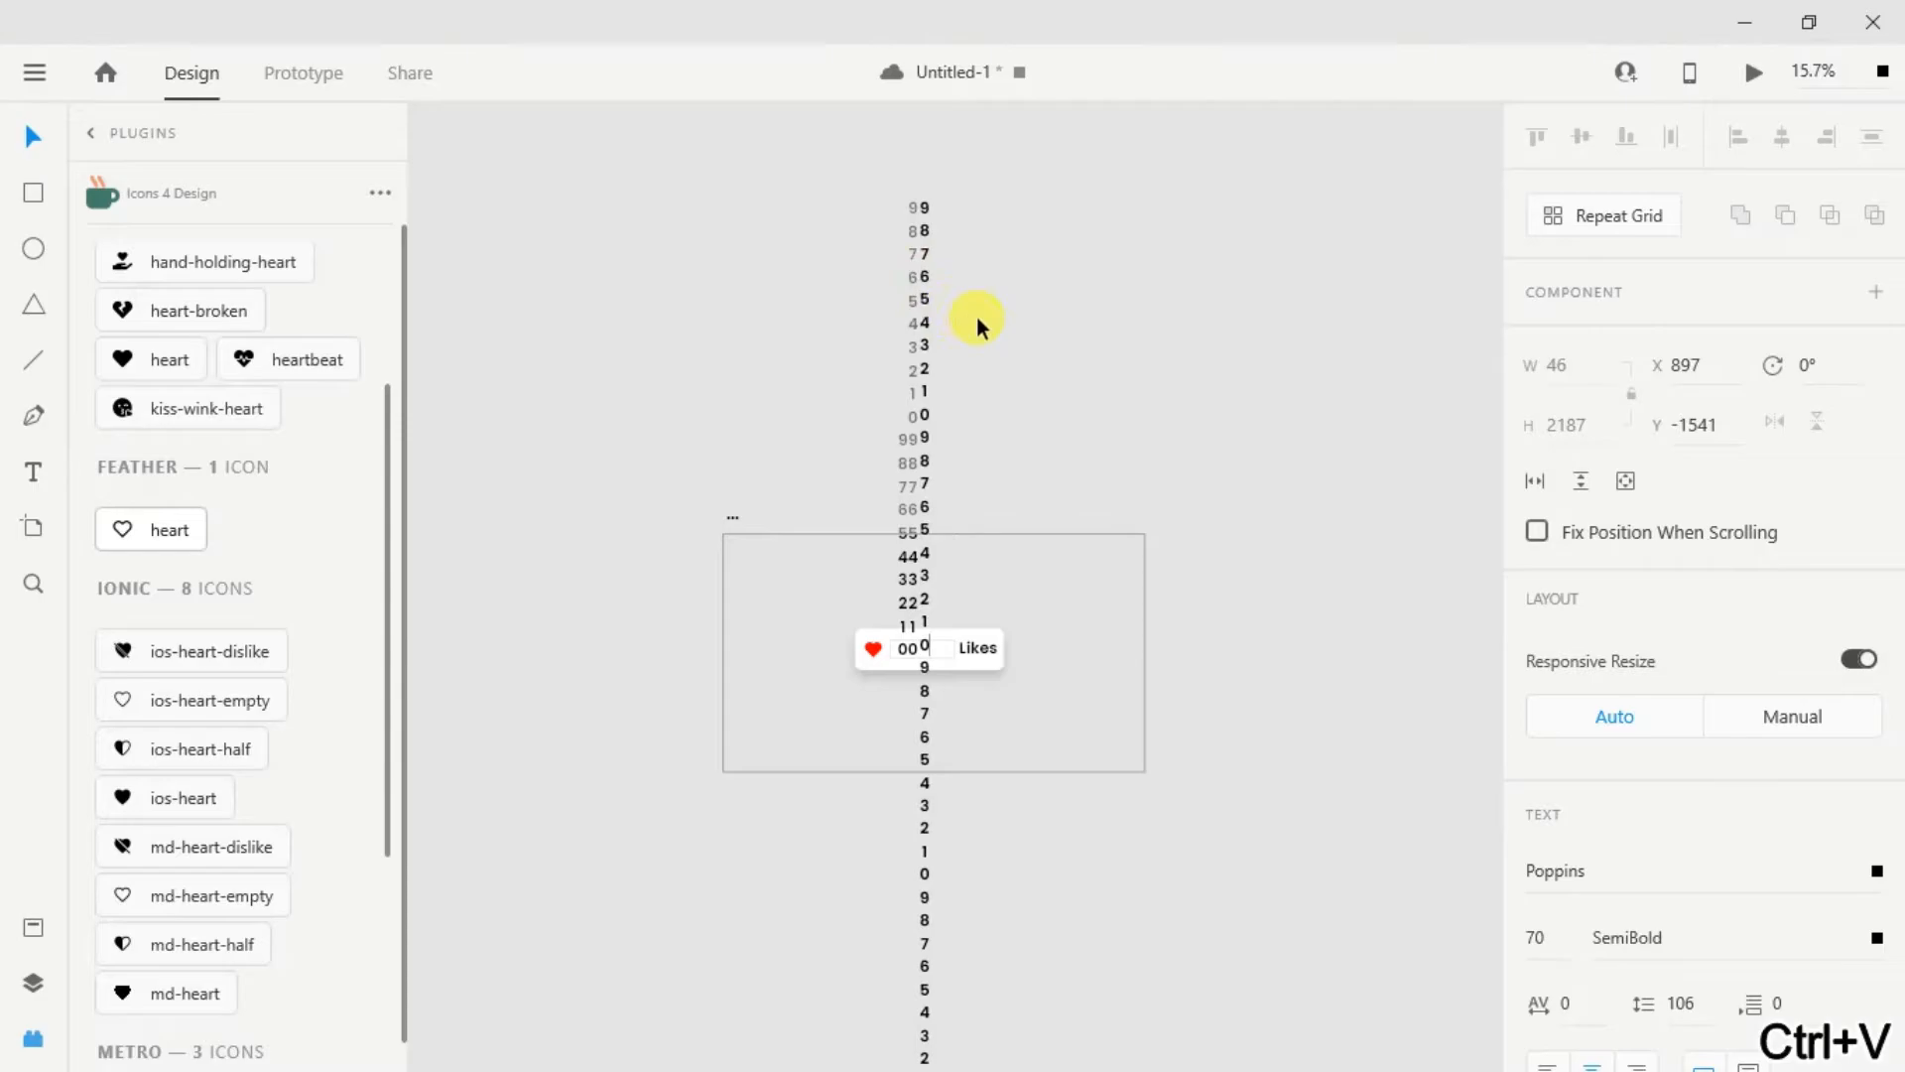
key("Escape")
left_click_drag(924, 794, 925, 327)
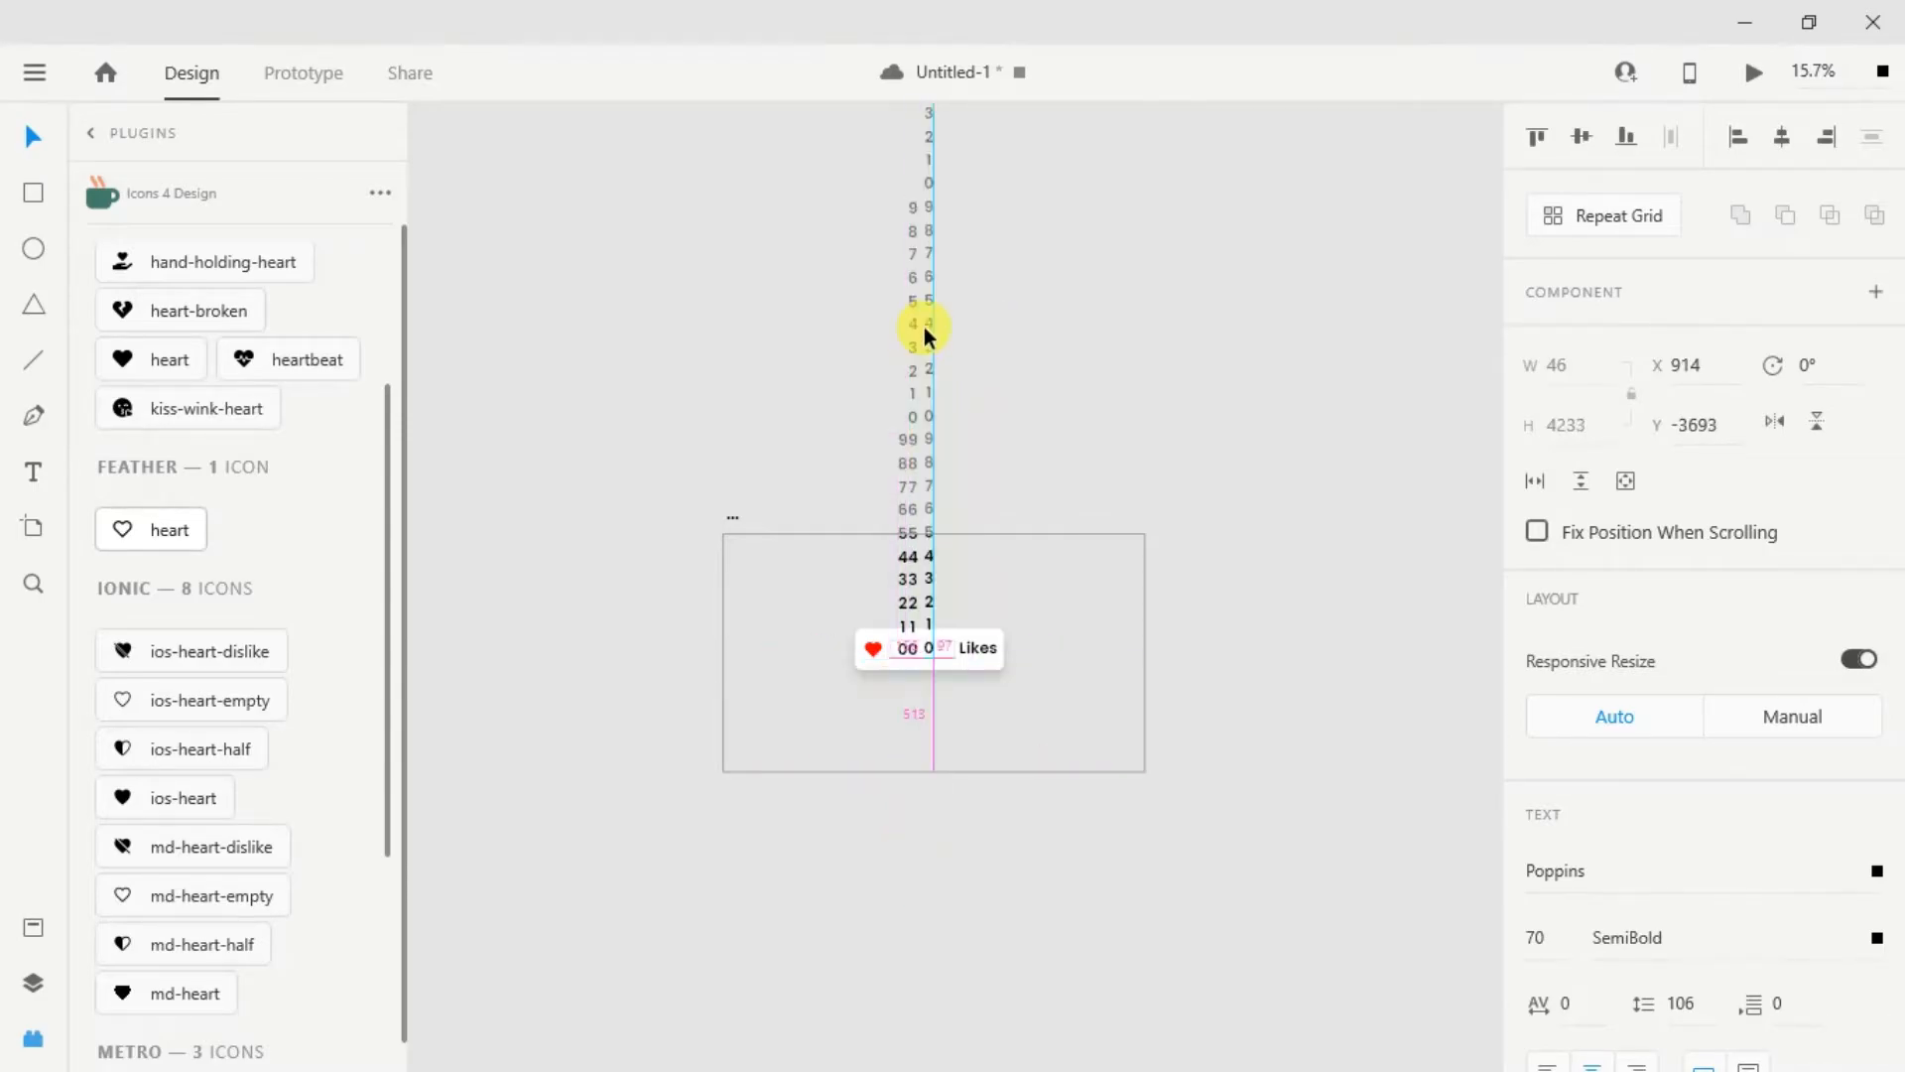
Step: Move the digit columns into an evenly spaced, tight row on the card, with the first column at X 845
scroll(925, 655, "up", 6)
mouse_move(935, 639)
left_mouse_down()
mouse_move(968, 641)
mouse_move(872, 646)
mouse_move(915, 635)
left_mouse_up()
left_click(780, 650)
left_click_drag(780, 650, 843, 633)
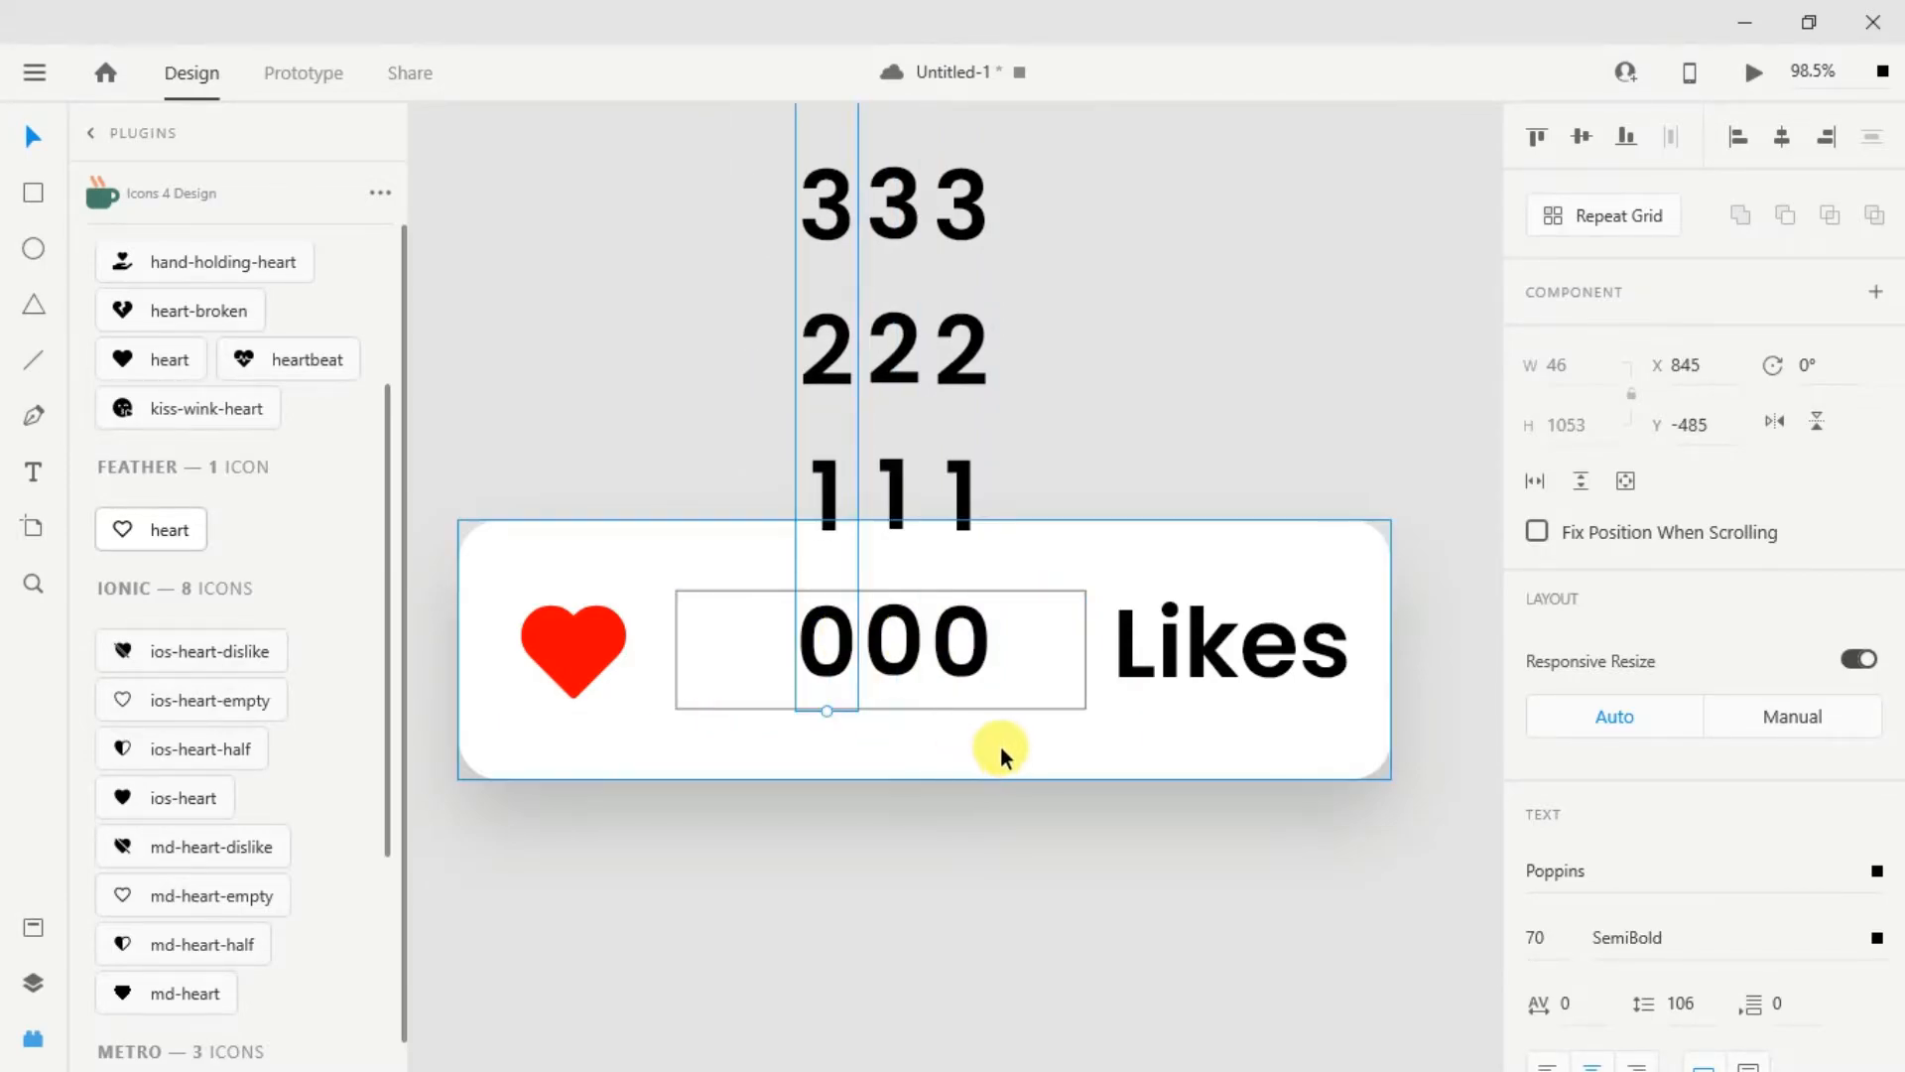
Step: Resize the rectangle around the three zeros to 191 by 98 and remove its border
left_click(1009, 678)
left_click_drag(677, 649, 764, 649)
left_click_drag(1086, 649, 1027, 649)
left_click_drag(891, 593, 893, 577)
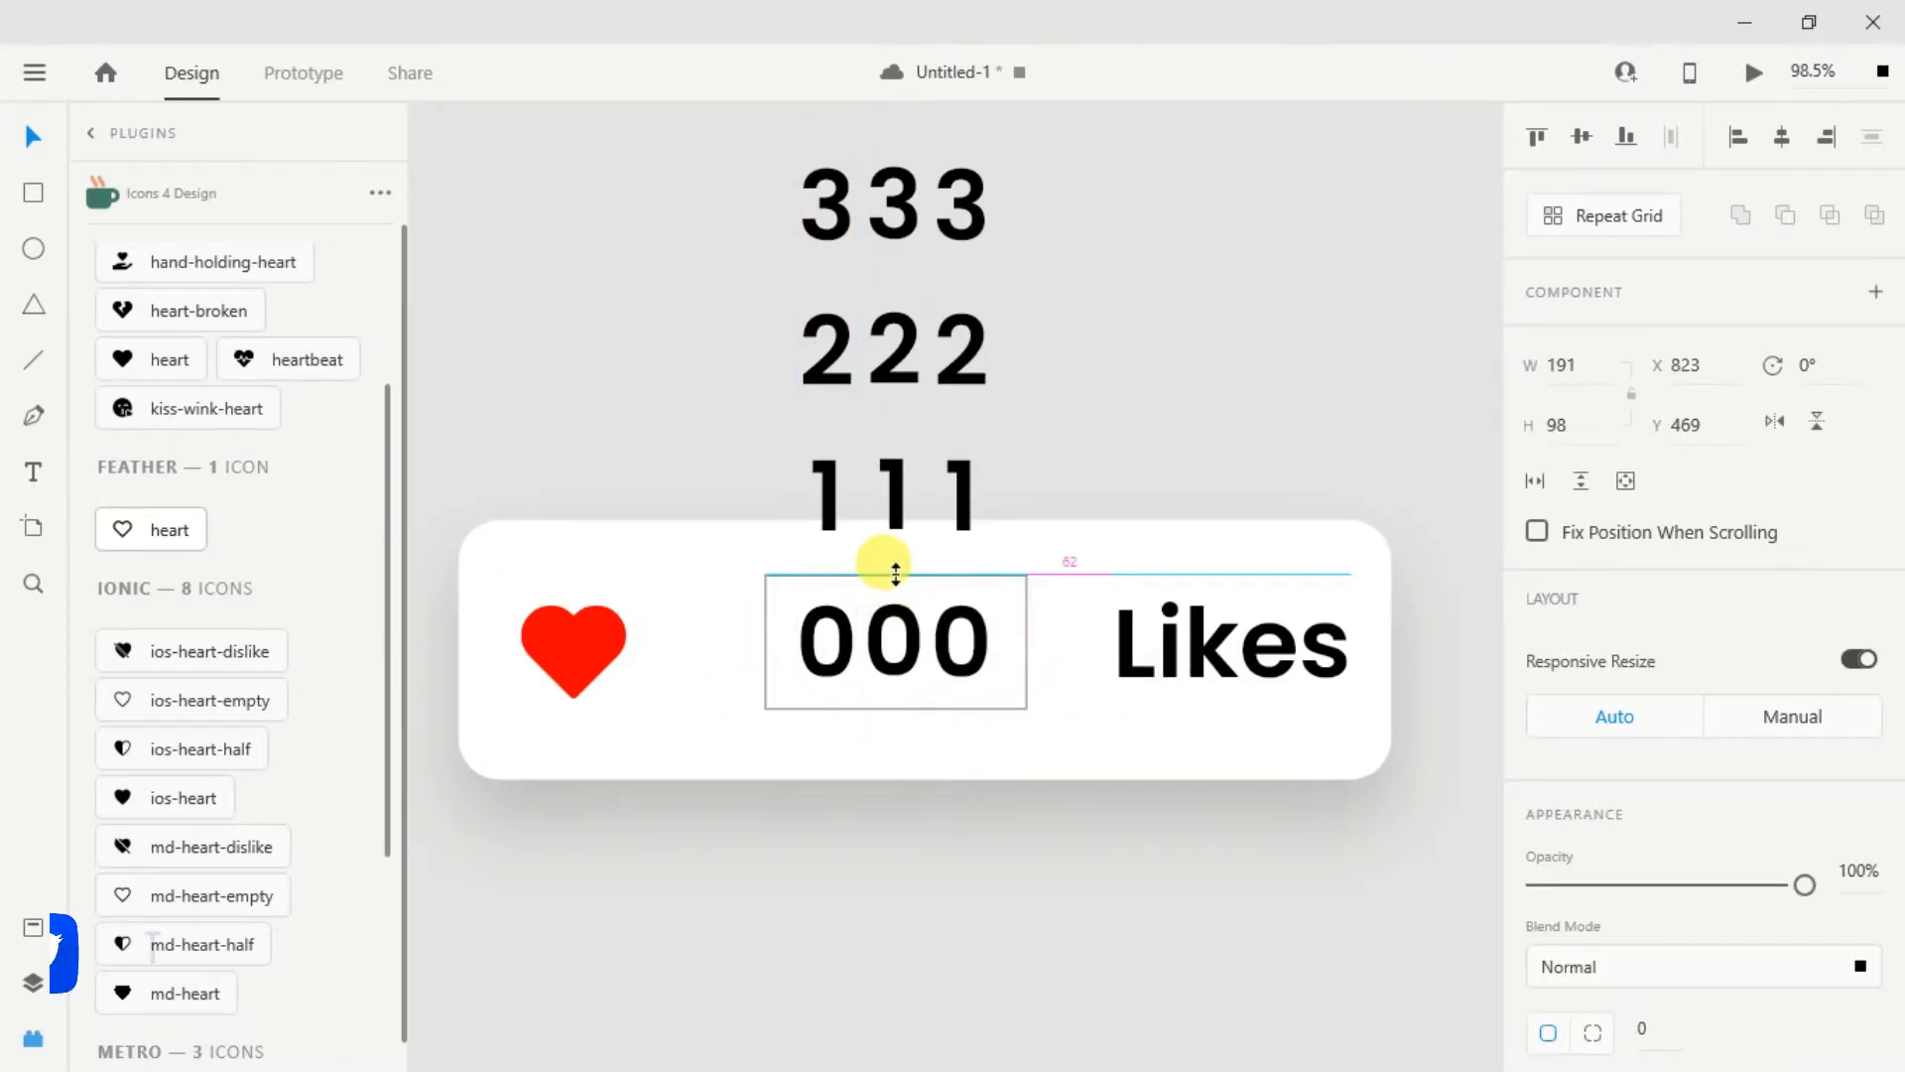
scroll(1551, 842, "down", 5)
scroll(1548, 695, "up", 3)
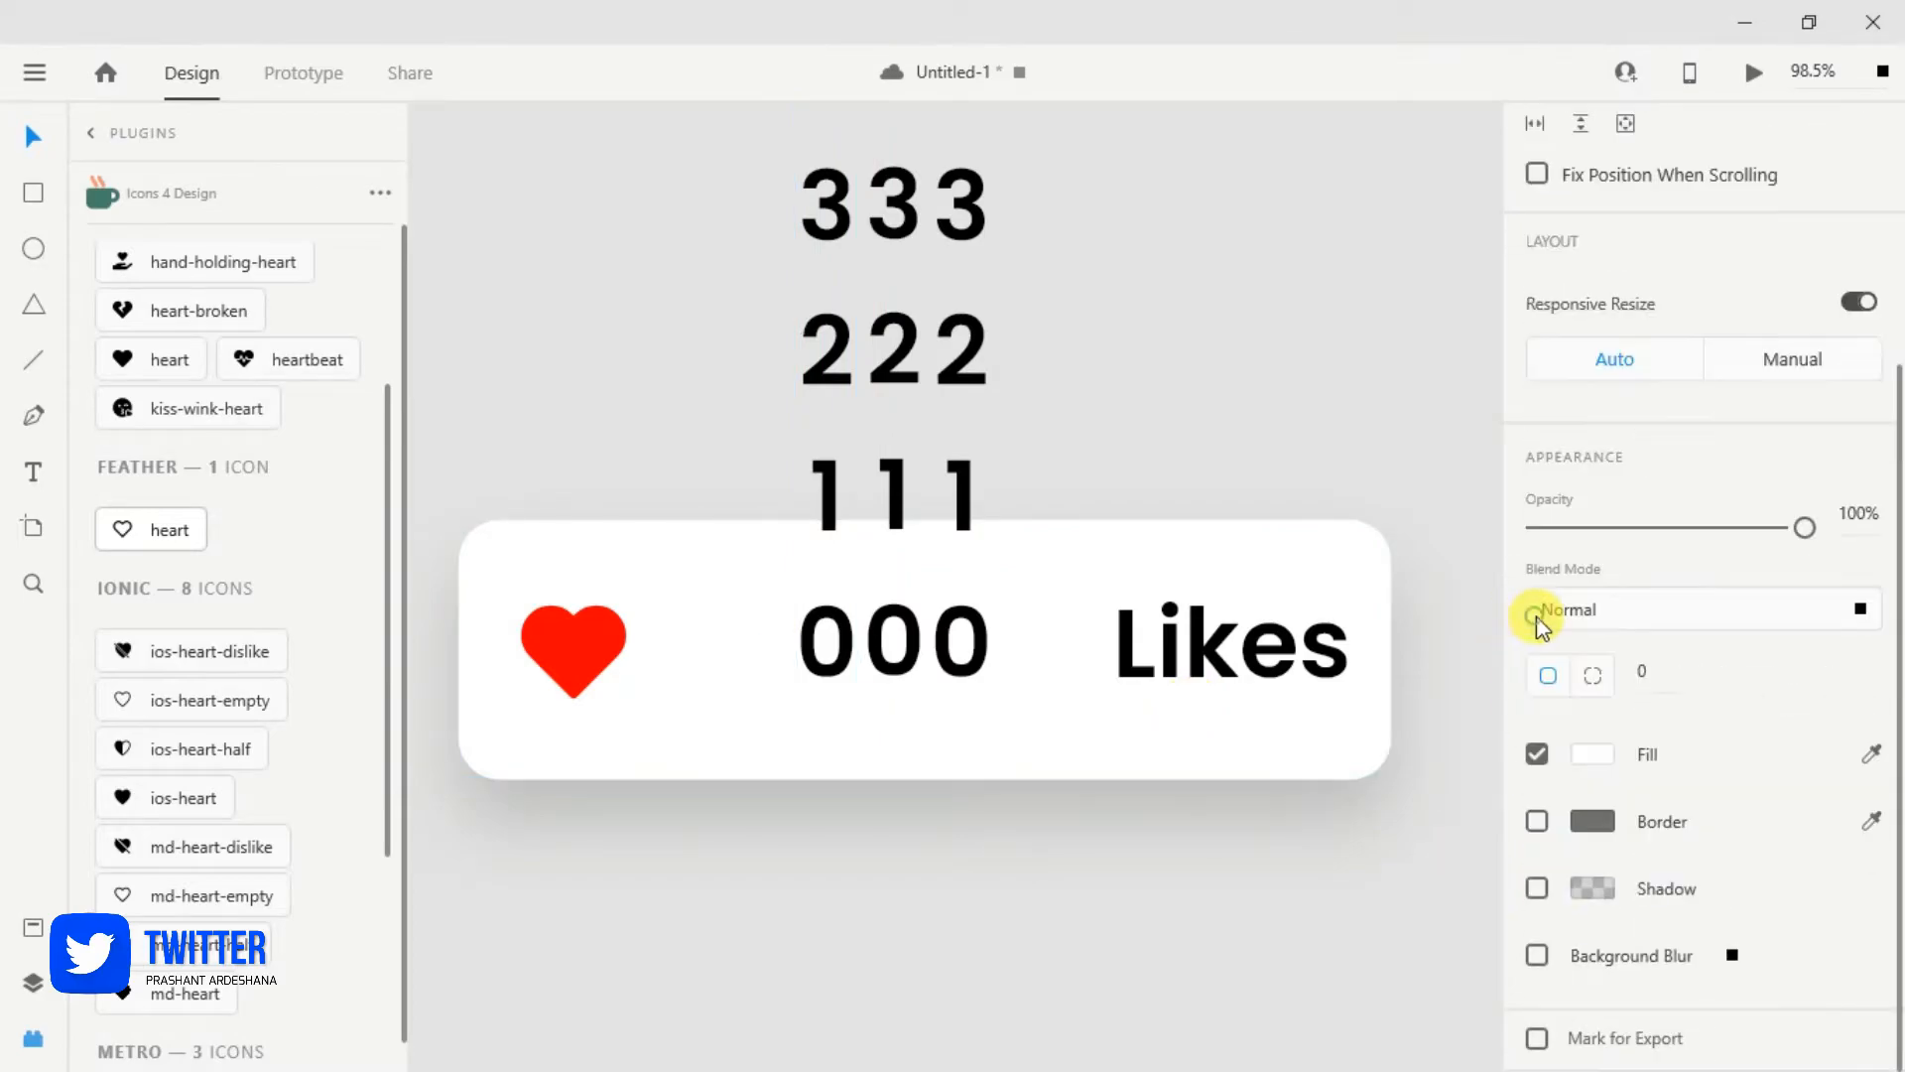
Step: Bring Rectangle 2 above the three digit columns in the layer order and mask the columns with it
left_click(34, 981)
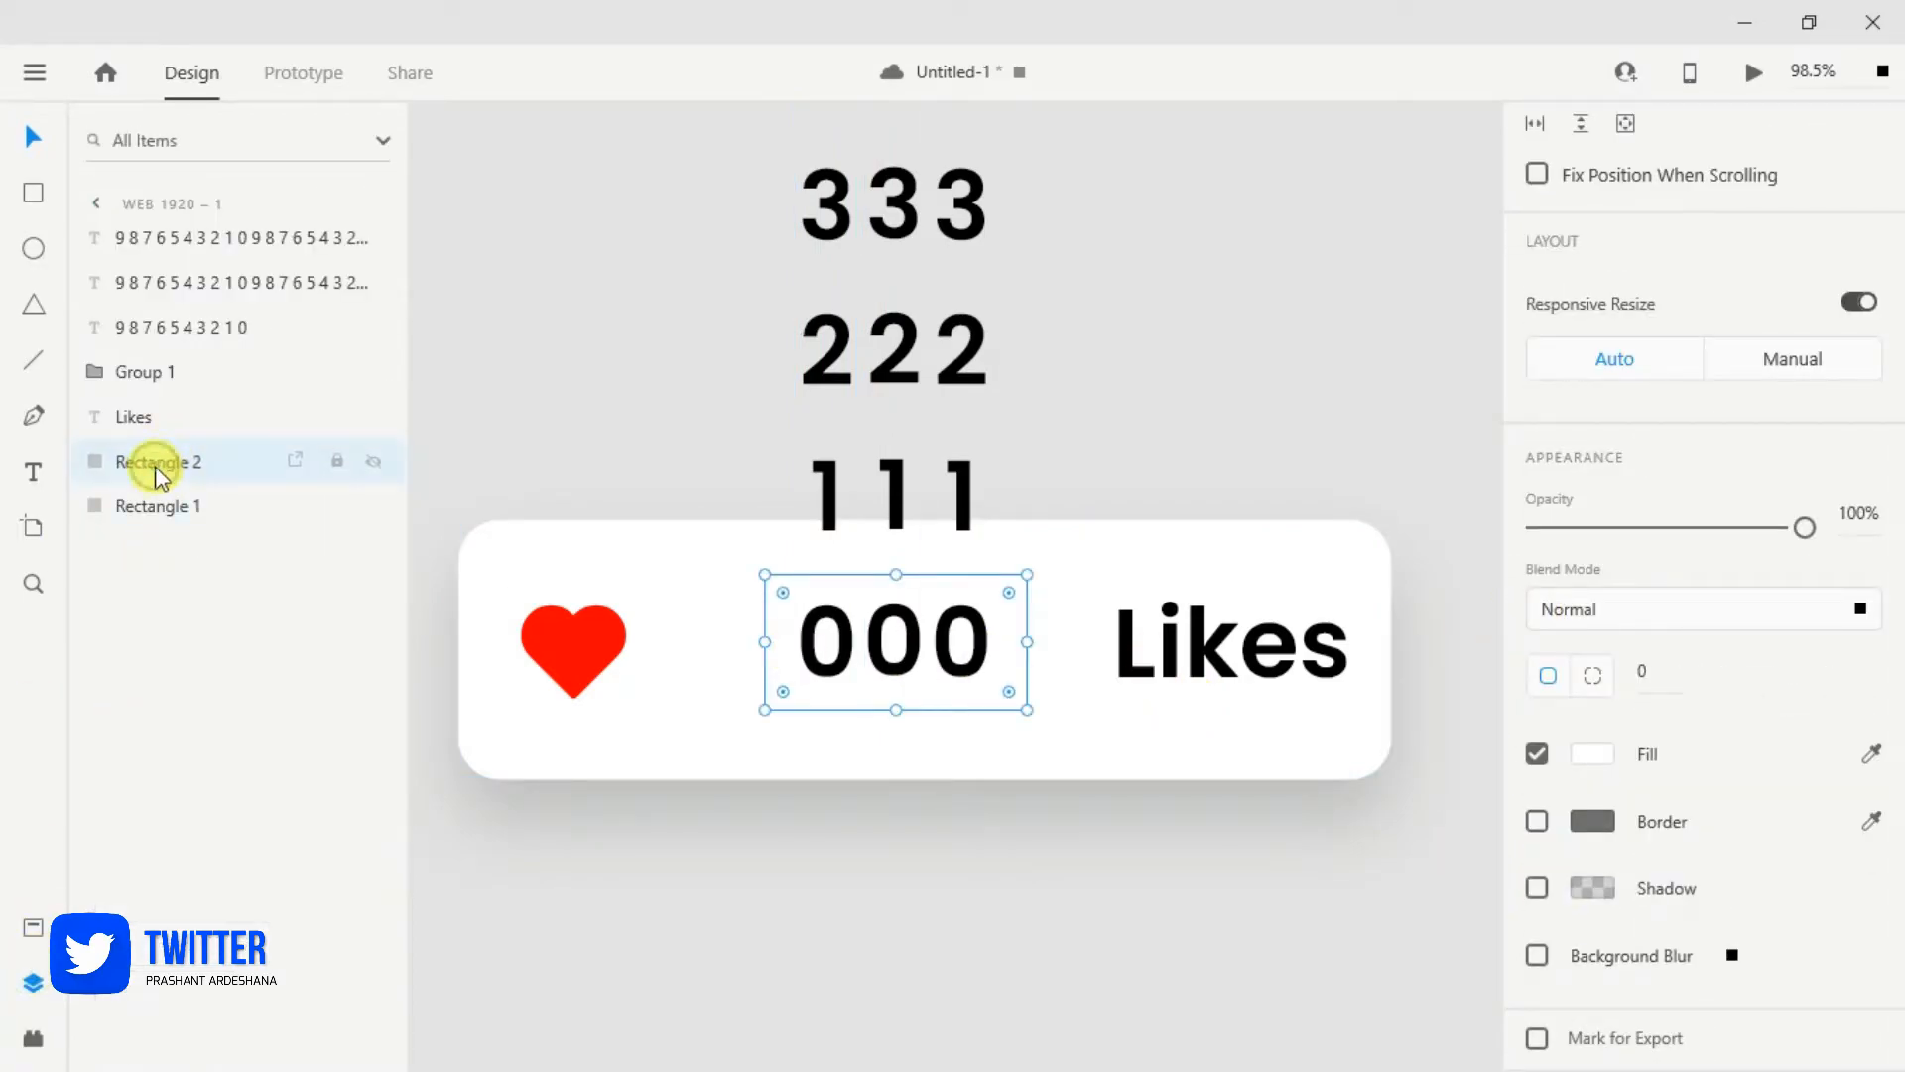
left_click_drag(163, 324, 163, 234)
left_click(153, 371, "shift")
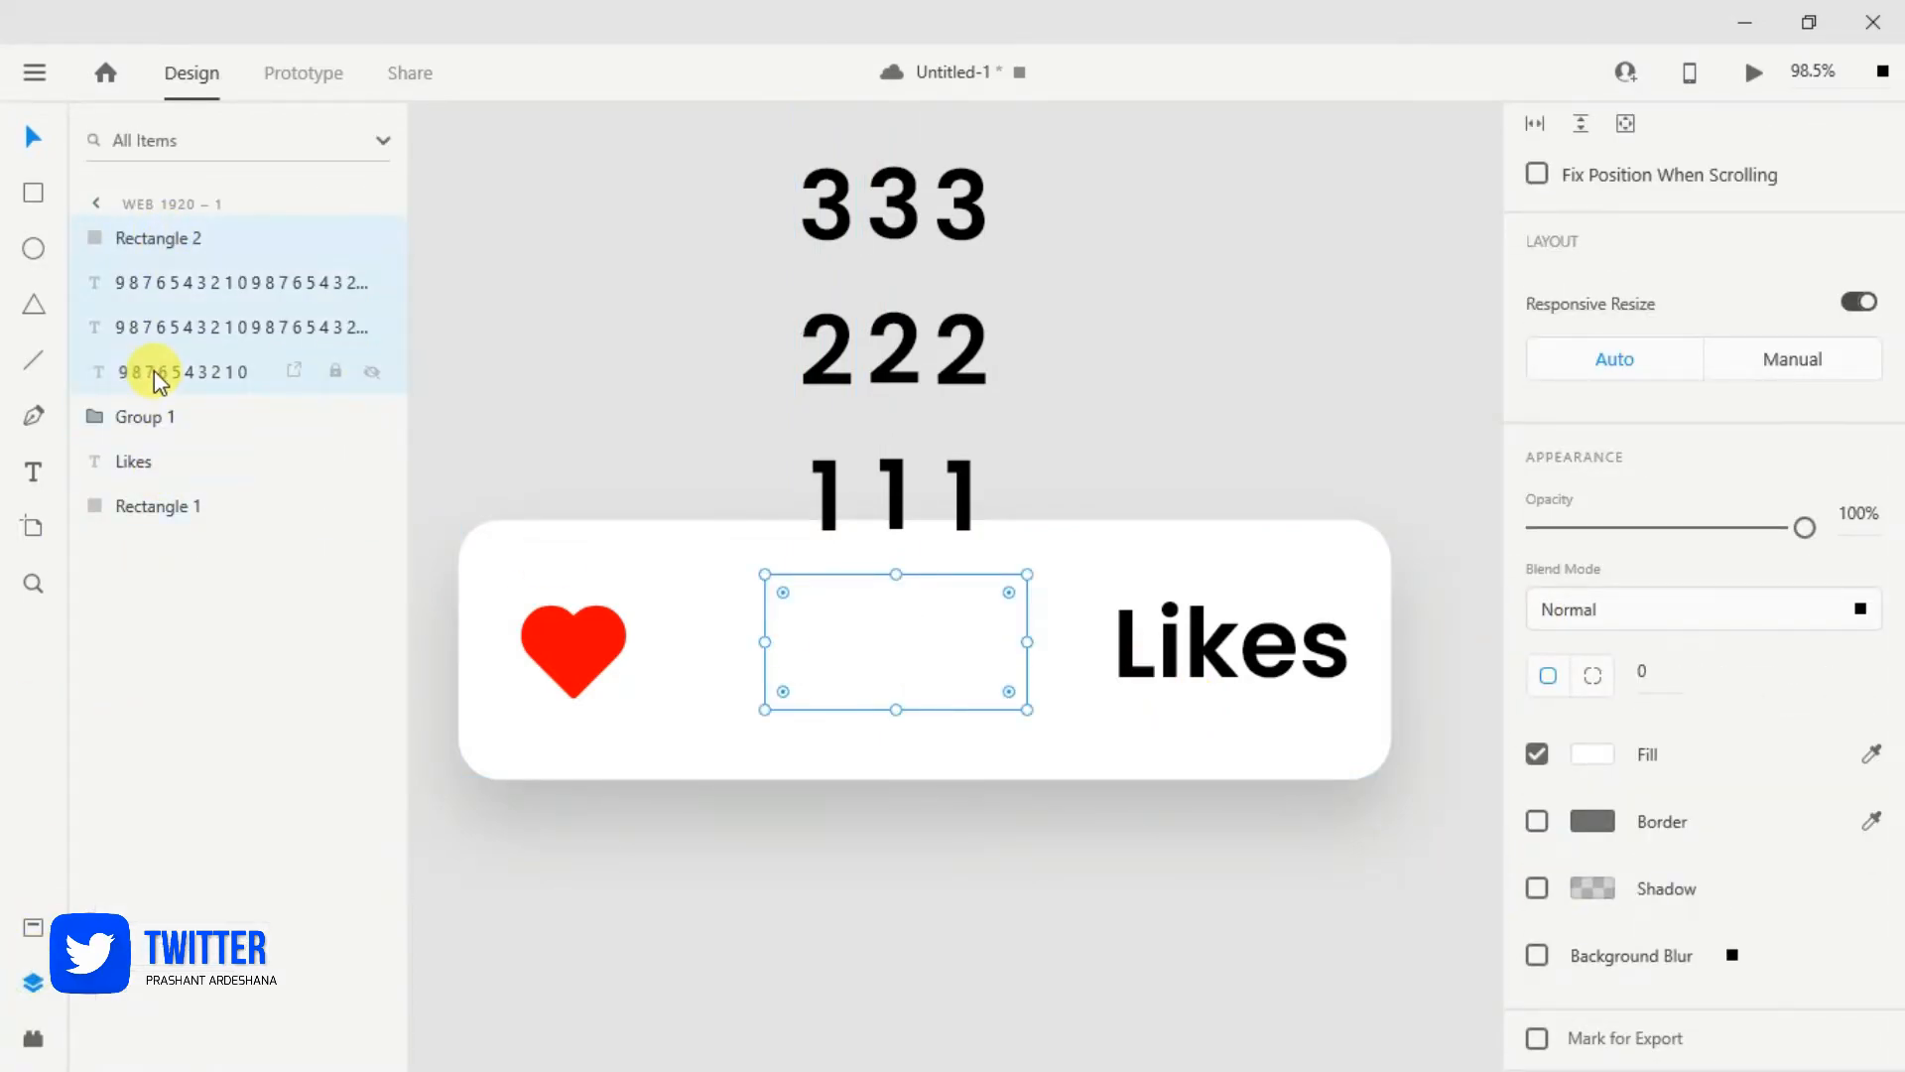
right_click(830, 611)
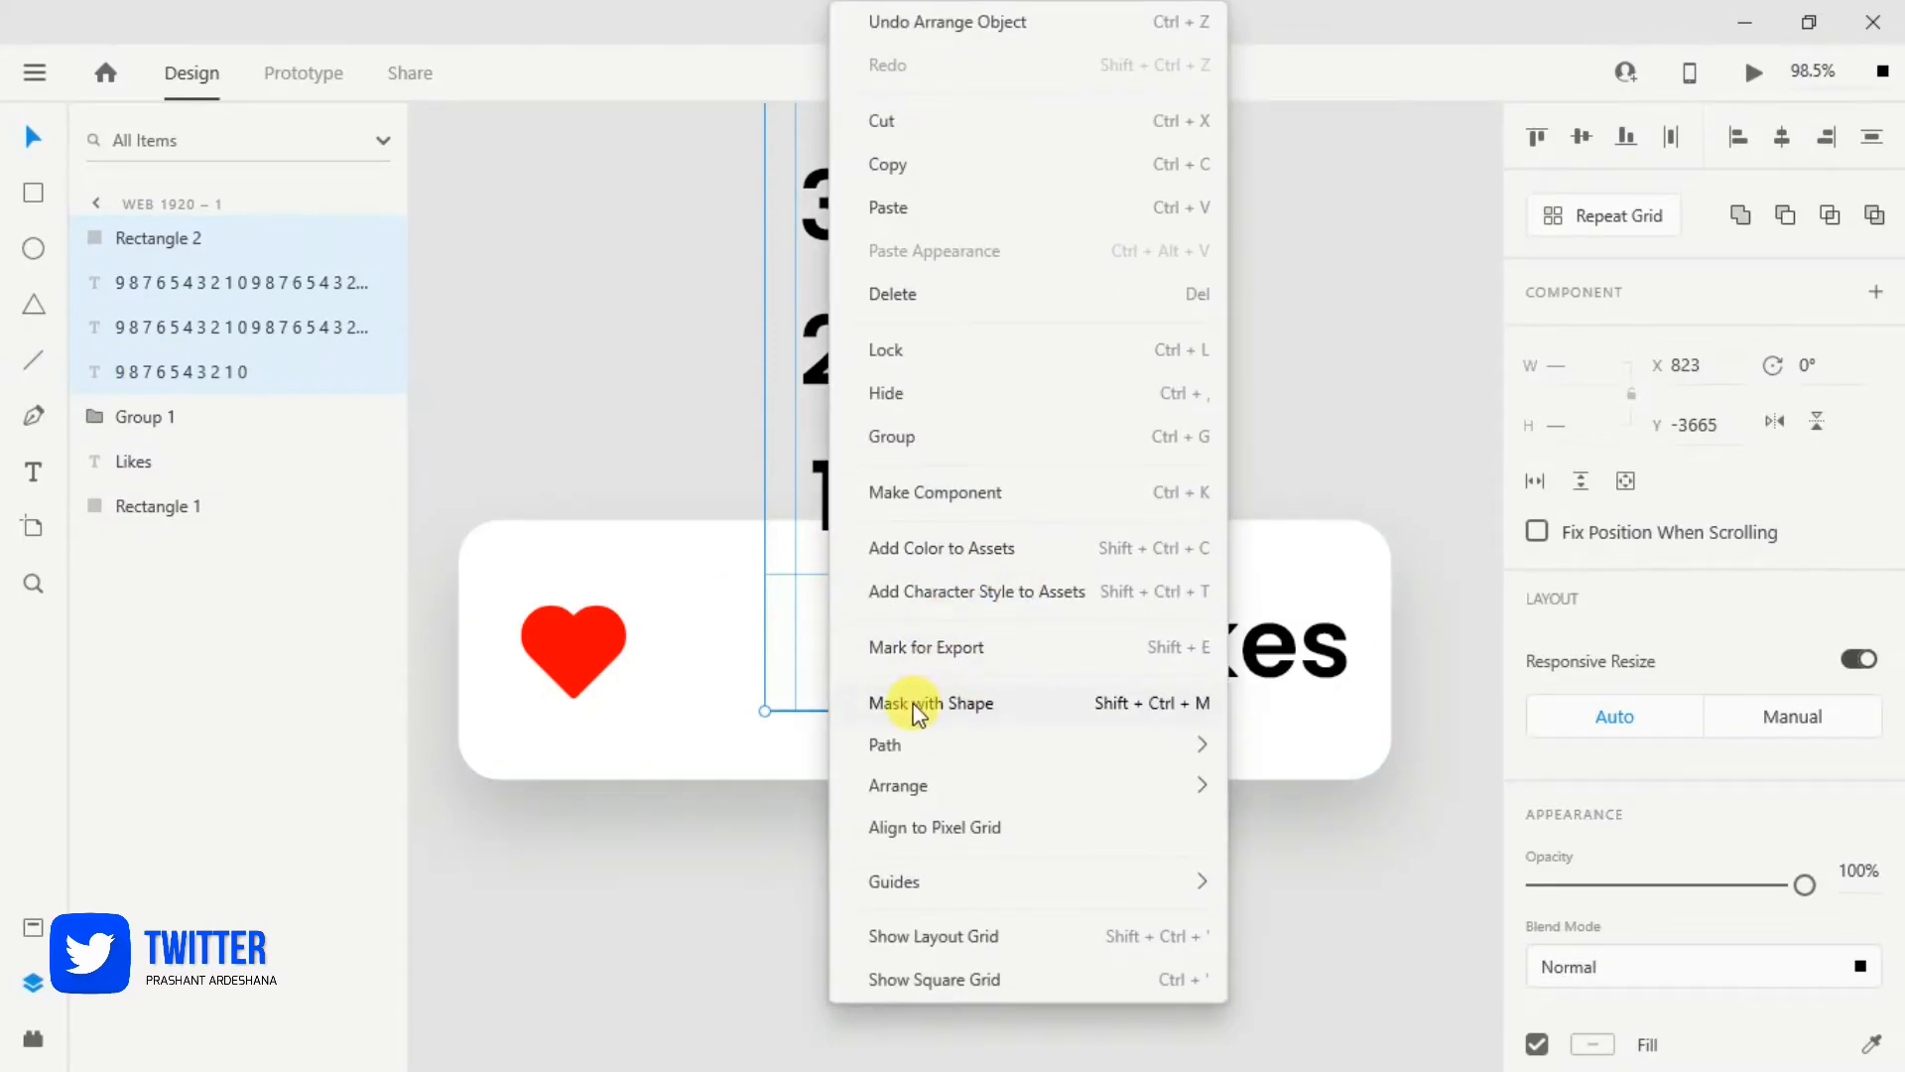
left_click(1002, 712)
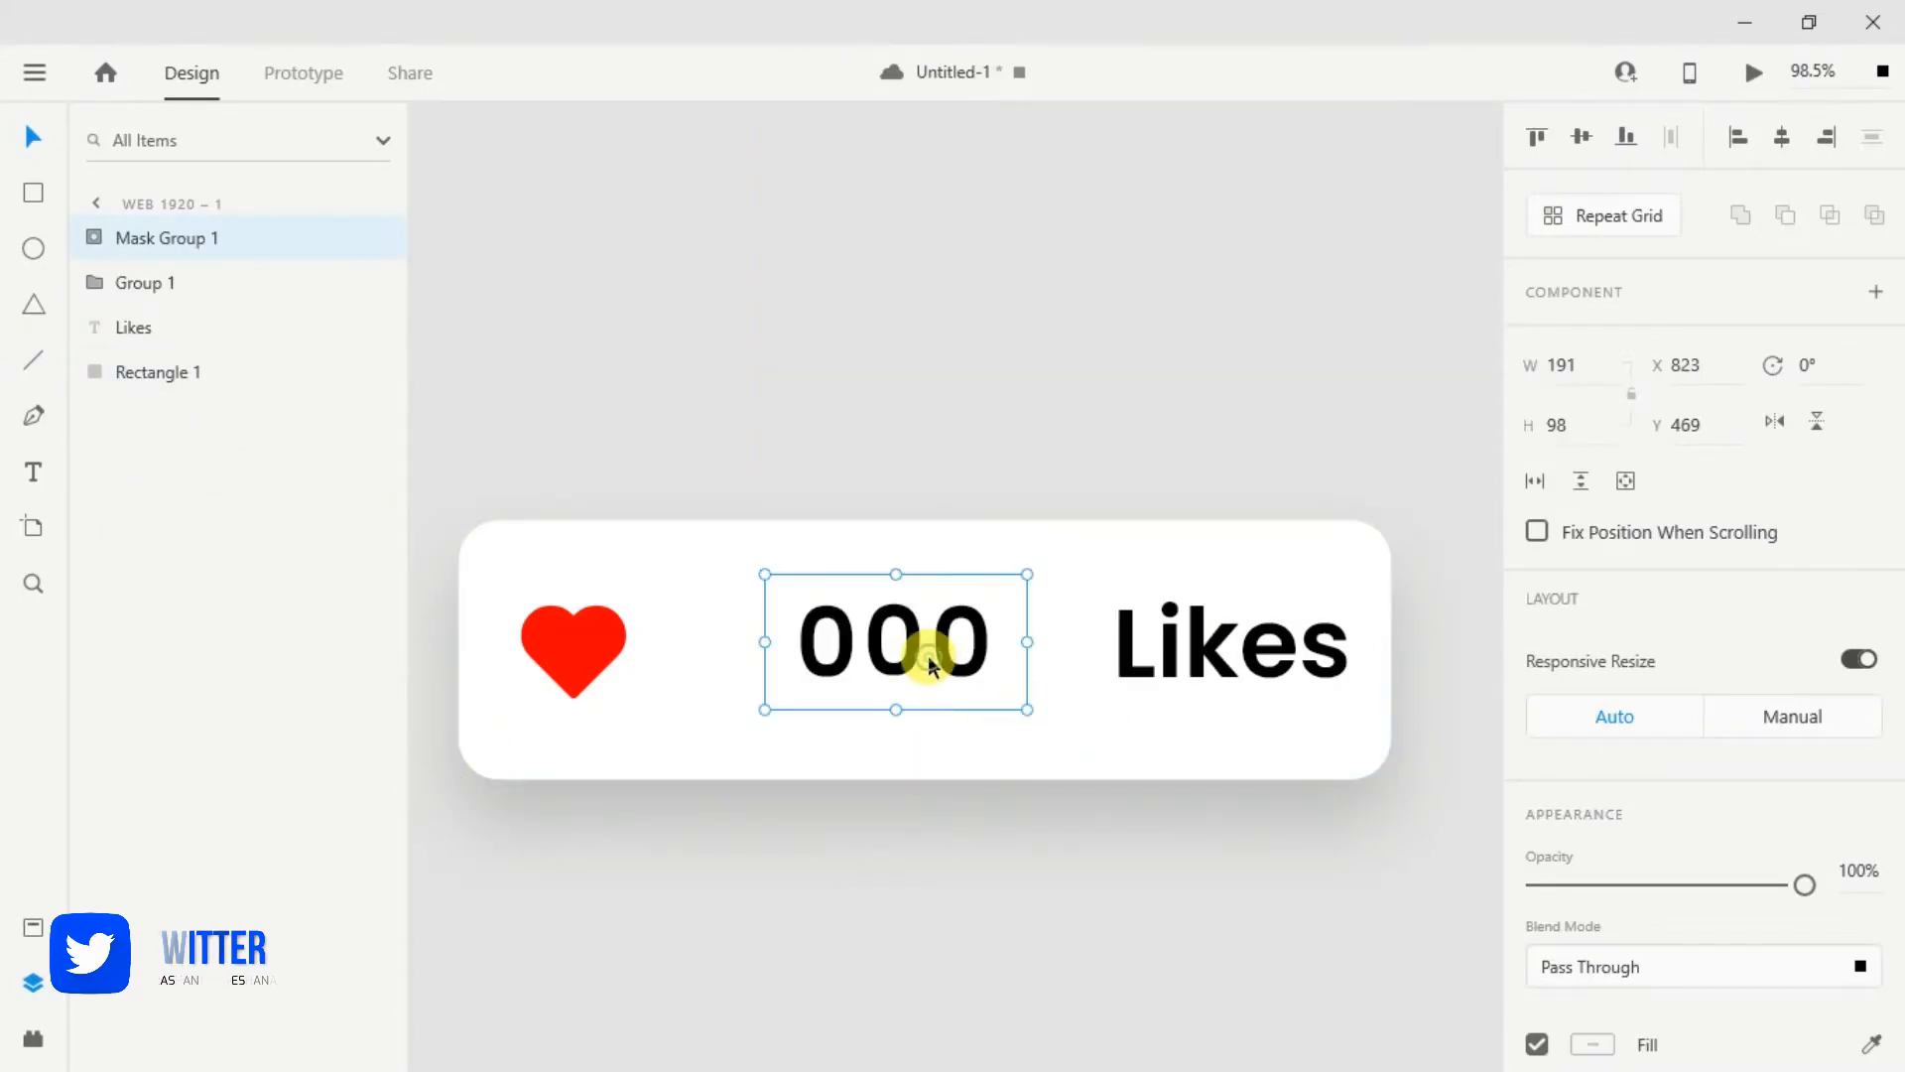
Step: Turn the masked digits into a component and add a new state named tap
left_click(1876, 292)
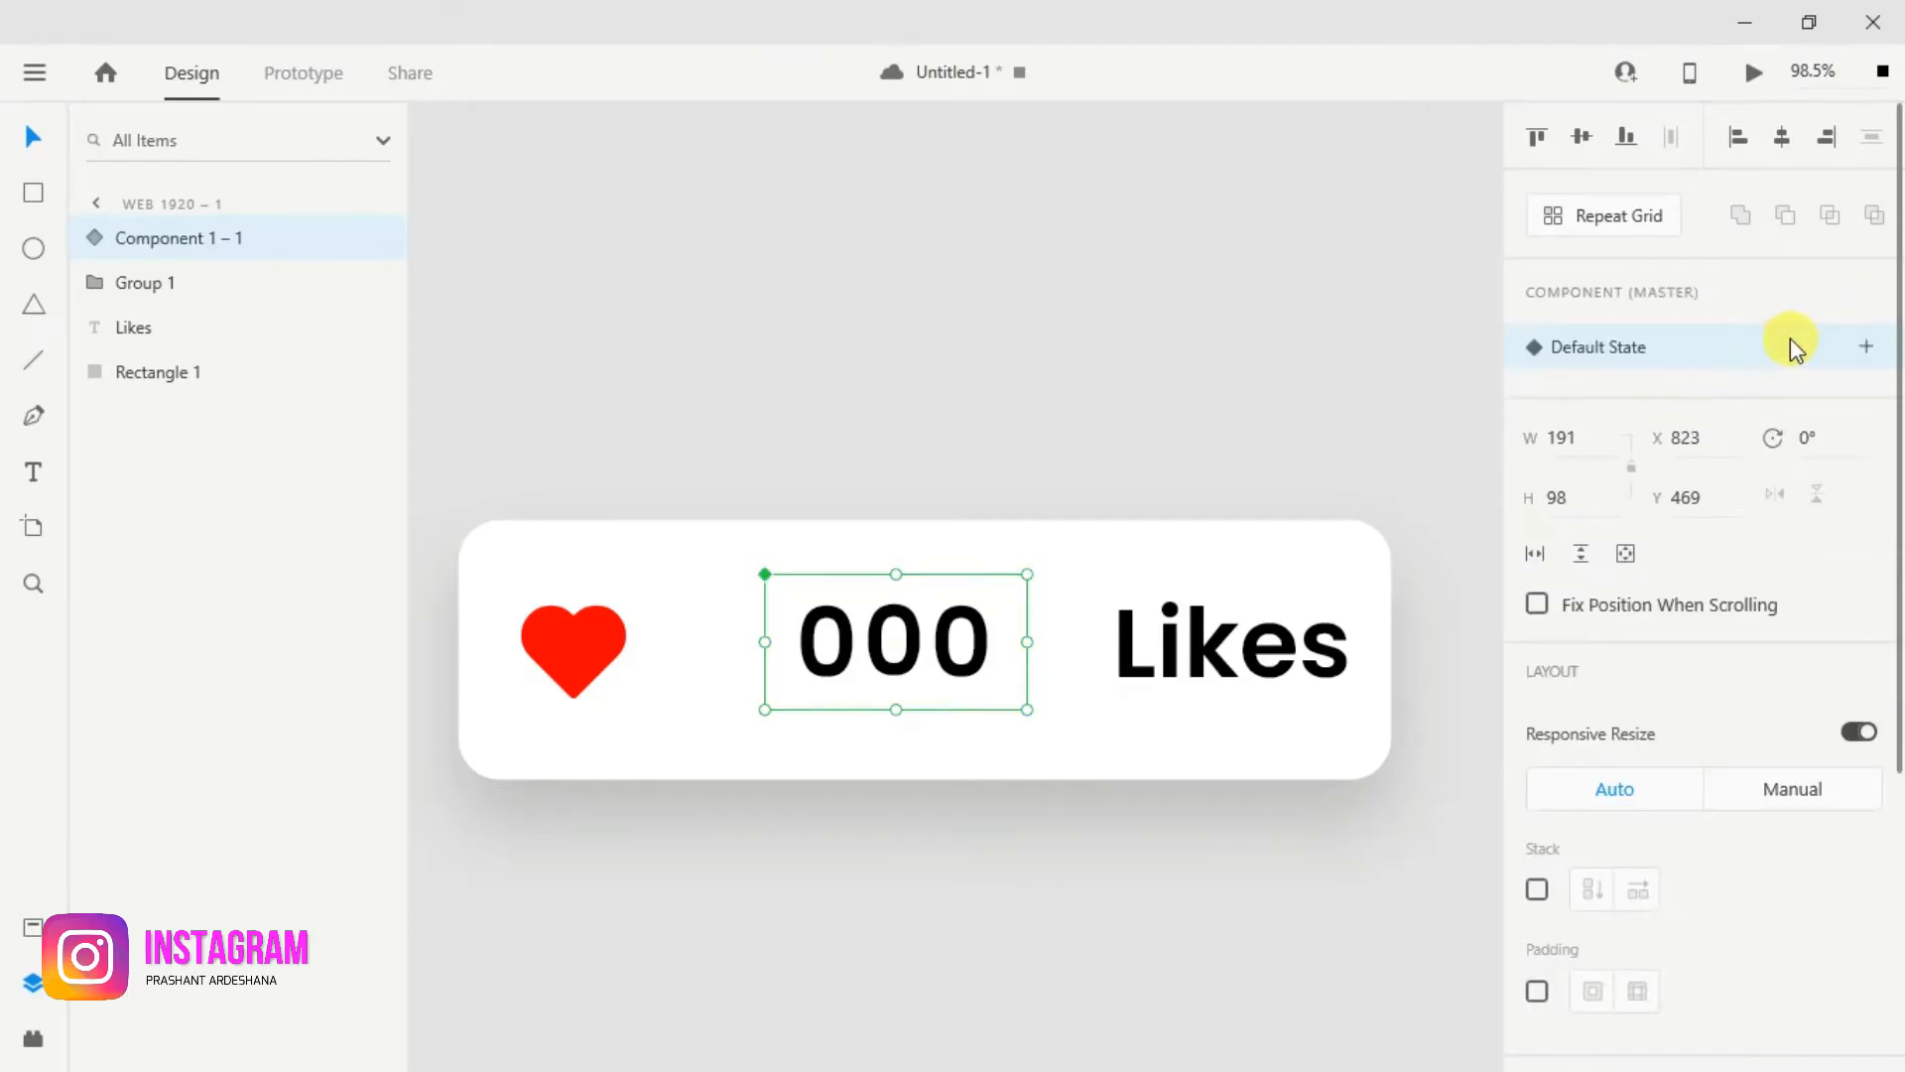
left_click(1863, 347)
left_click(1647, 369)
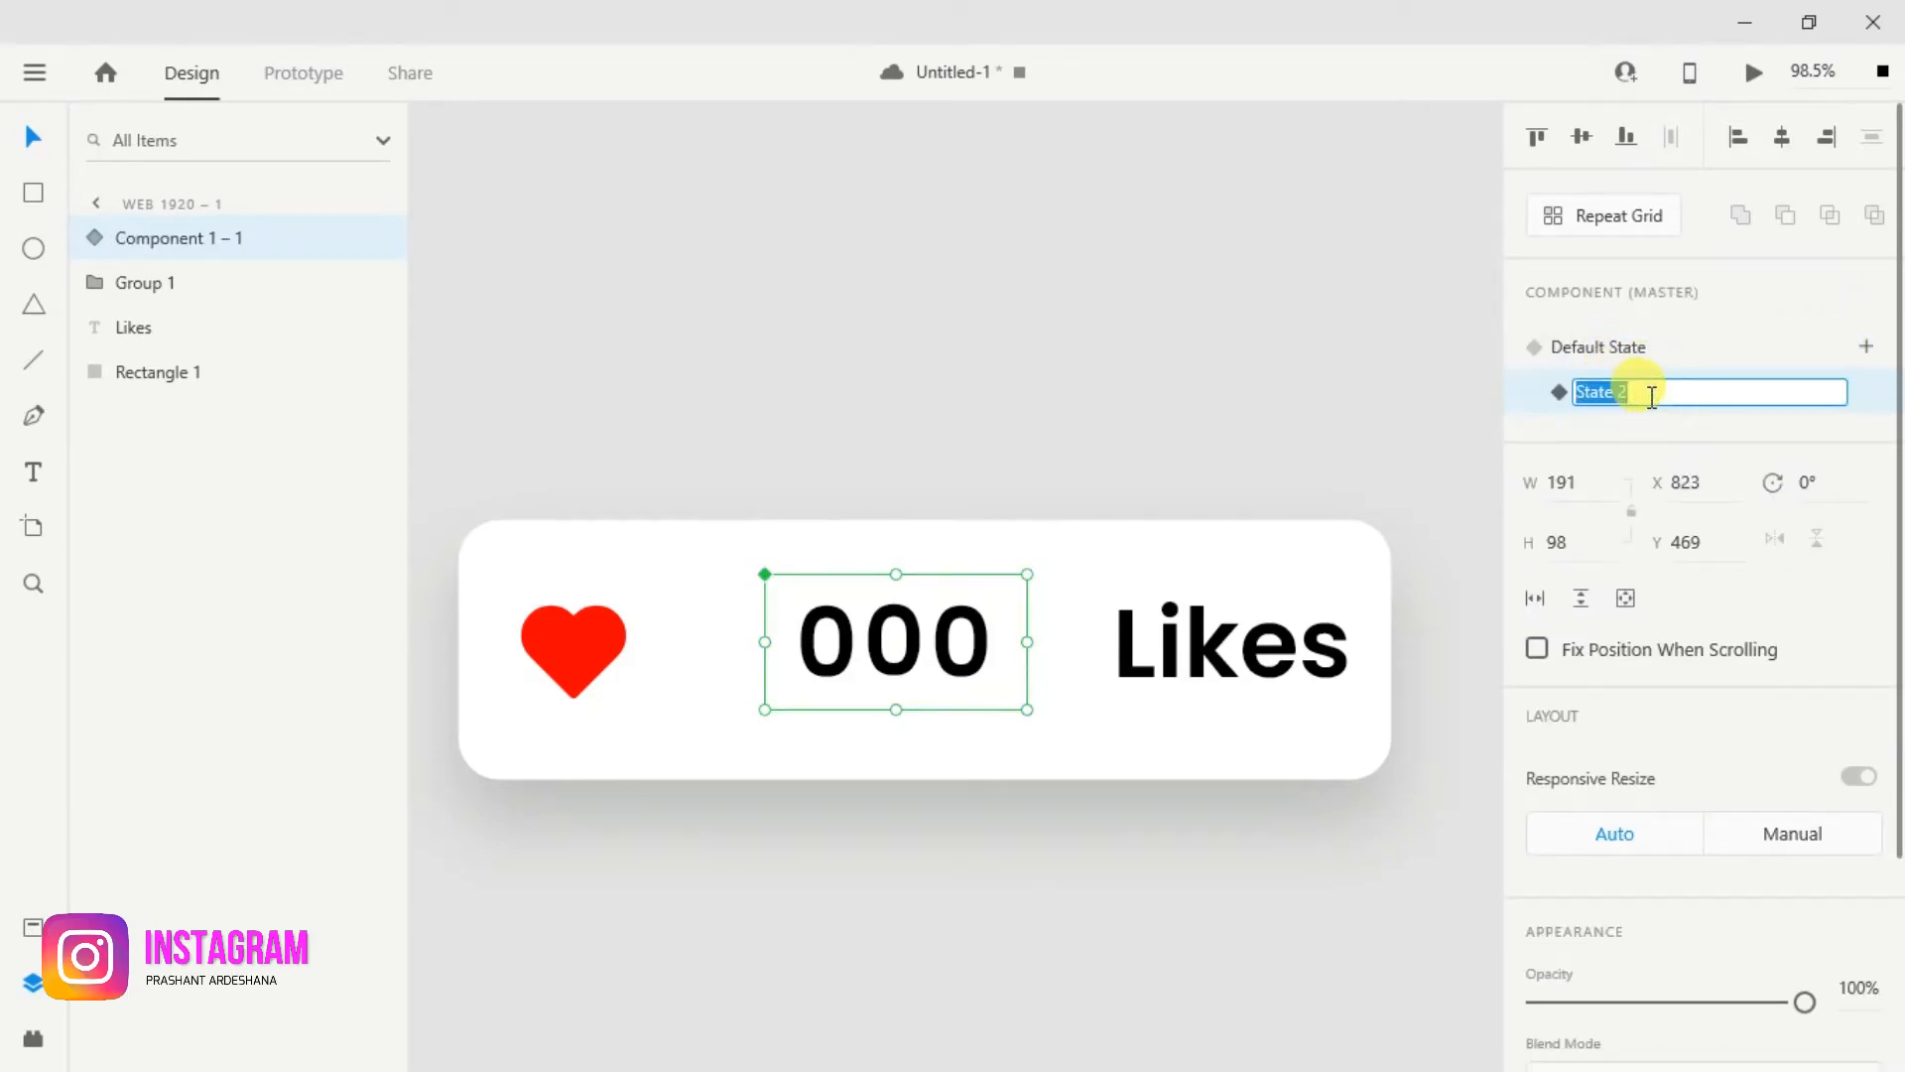
key("Return")
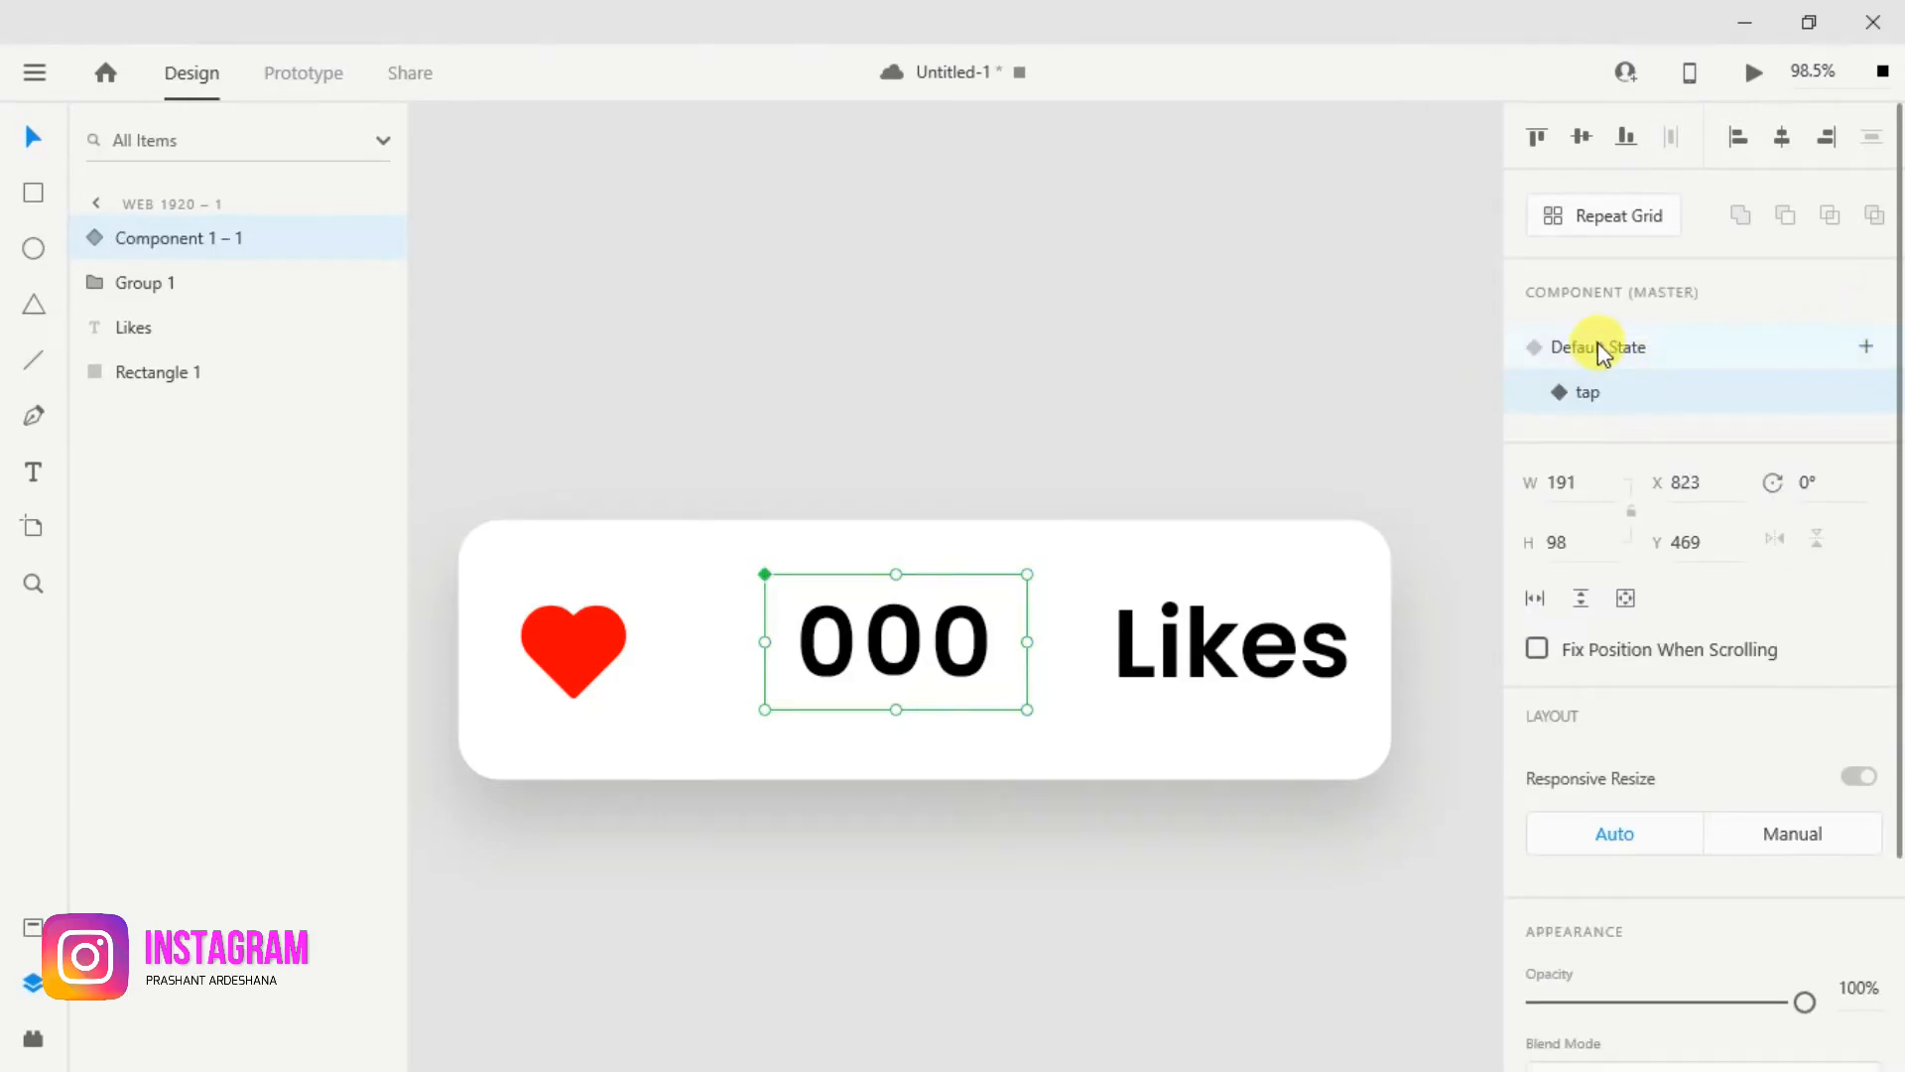
left_click(1587, 392)
Step: In the tap state, move the first digit column down to Y 469 so its 9 sits inside the mask
double_click(837, 646)
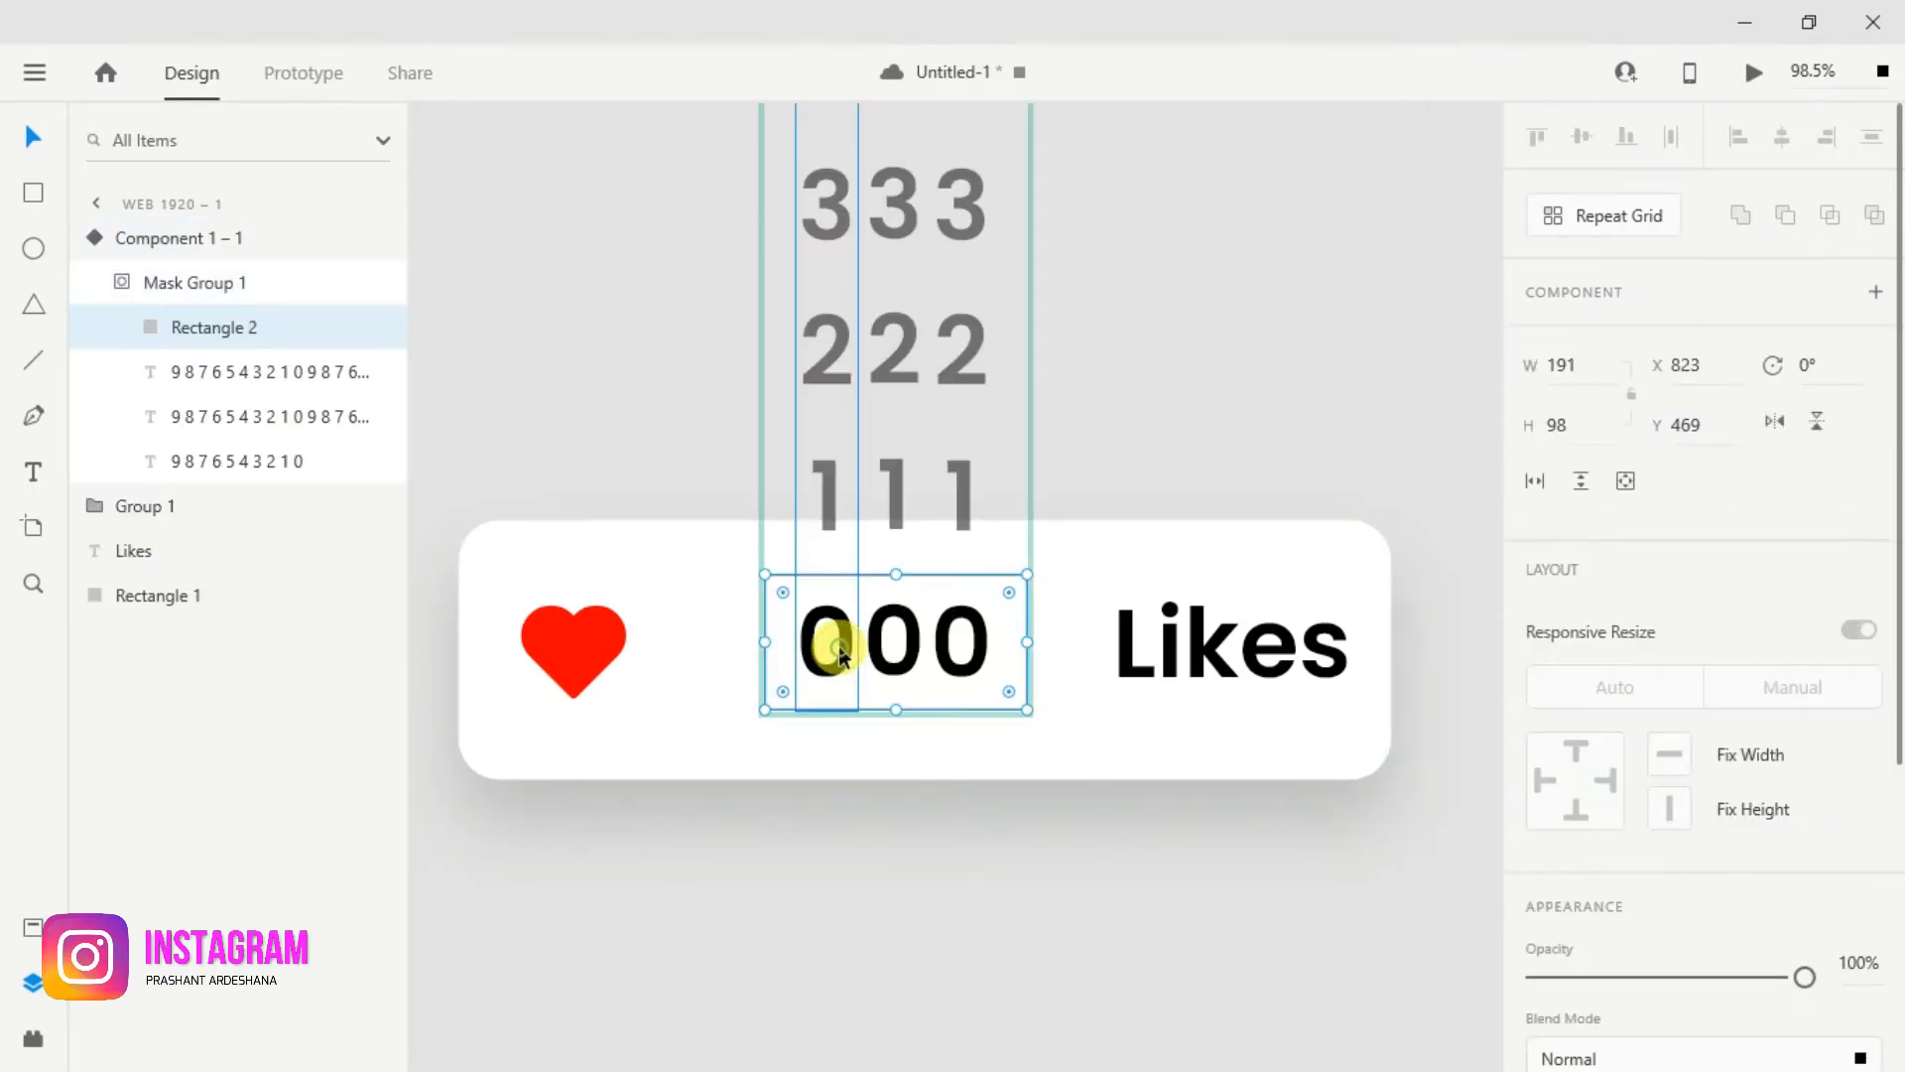
left_click(824, 205)
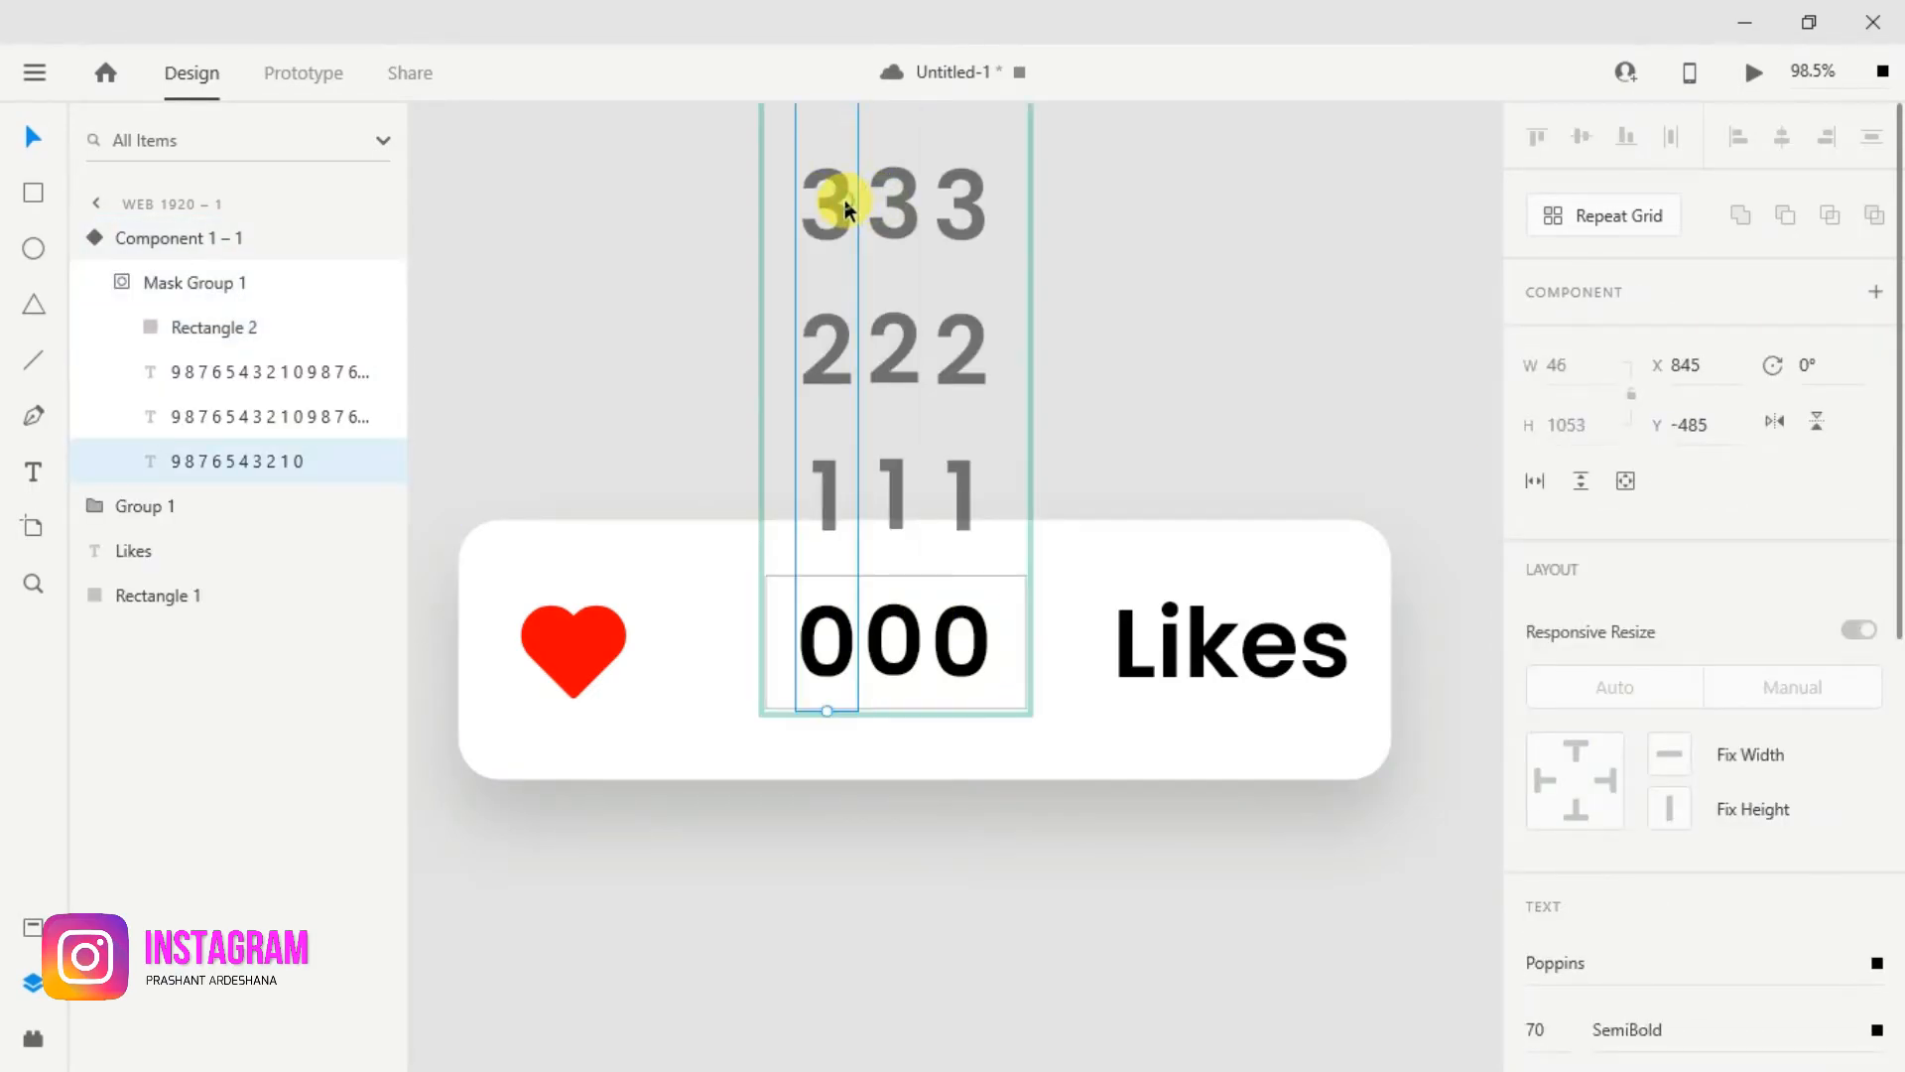
left_click_drag(837, 201, 825, 1026)
left_click_drag(826, 339, 831, 771)
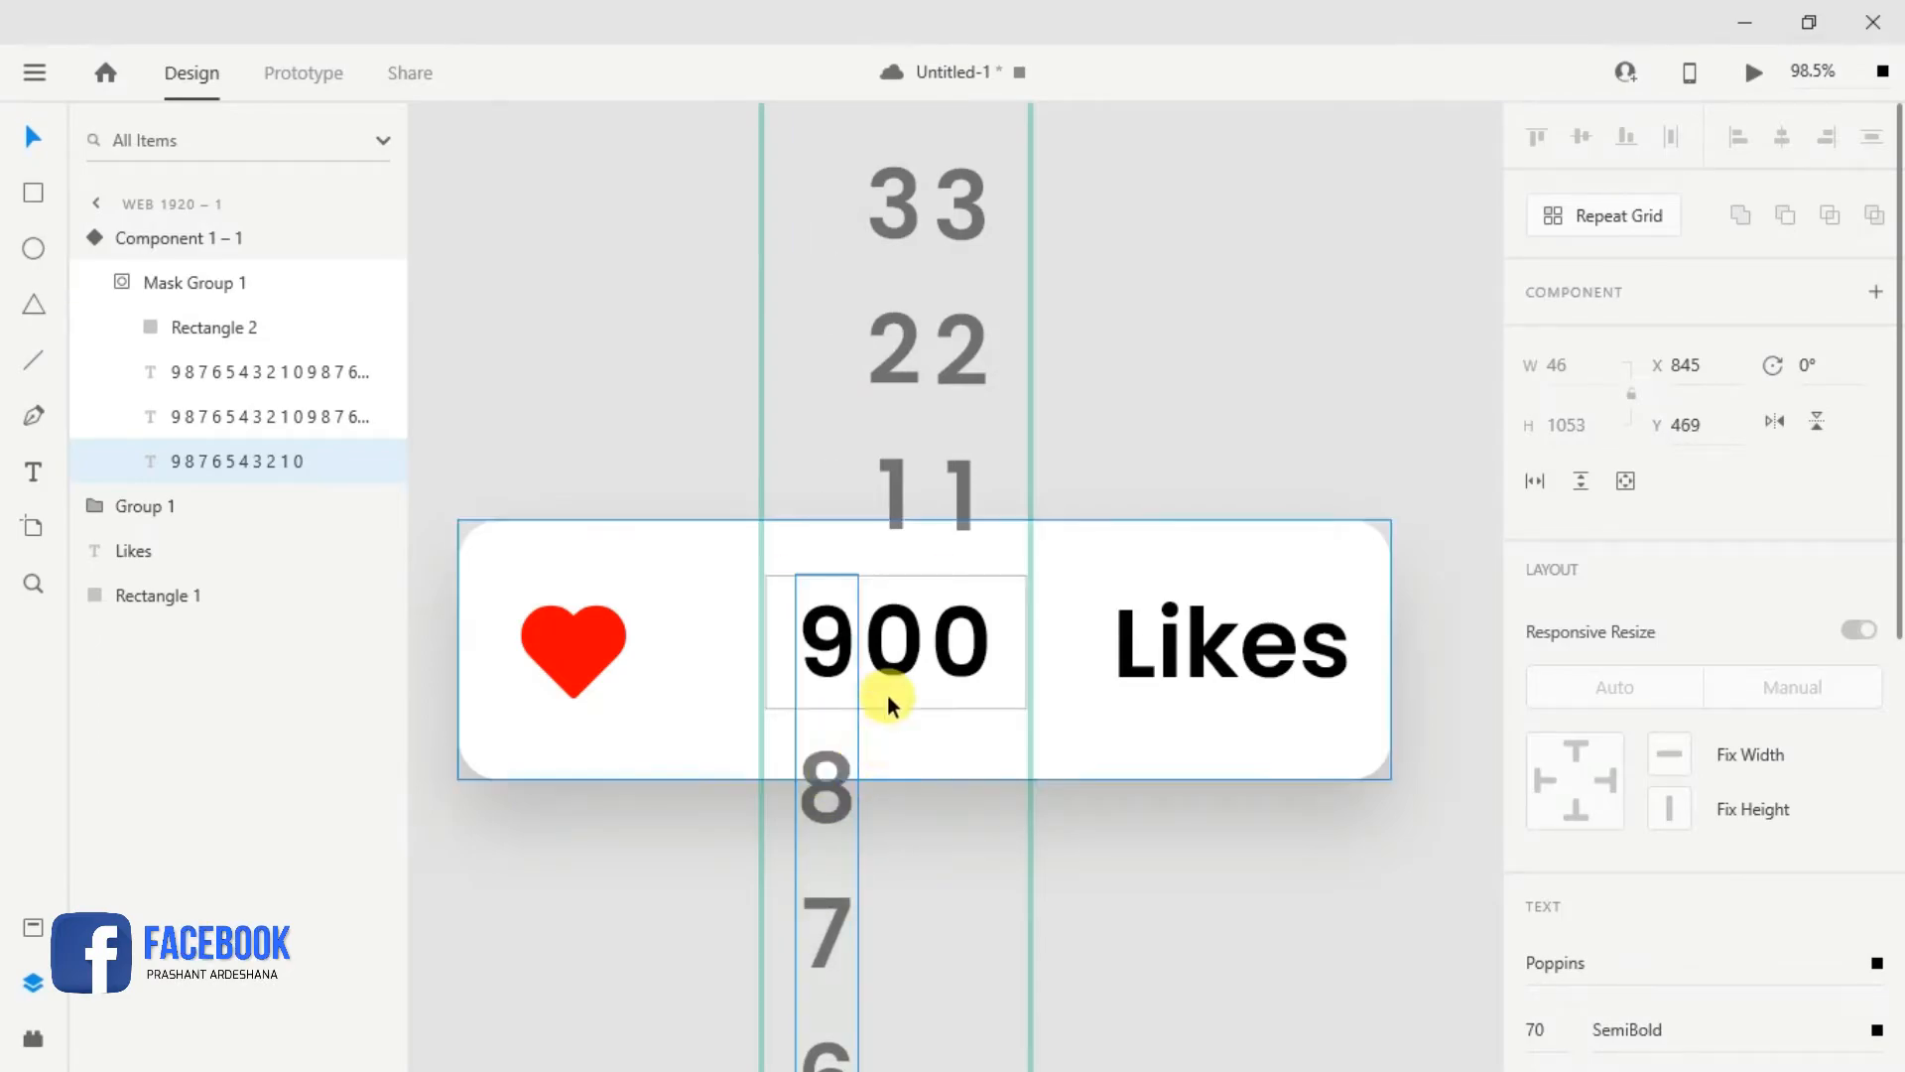
Step: Move the second digit column down until its uppermost 8 sits inside the mask, at Y 363
left_click(894, 638)
left_click_drag(893, 191, 897, 973)
left_click_drag(901, 285, 896, 330)
key("ctrl+shift+y")
left_click_drag(889, 255, 901, 924)
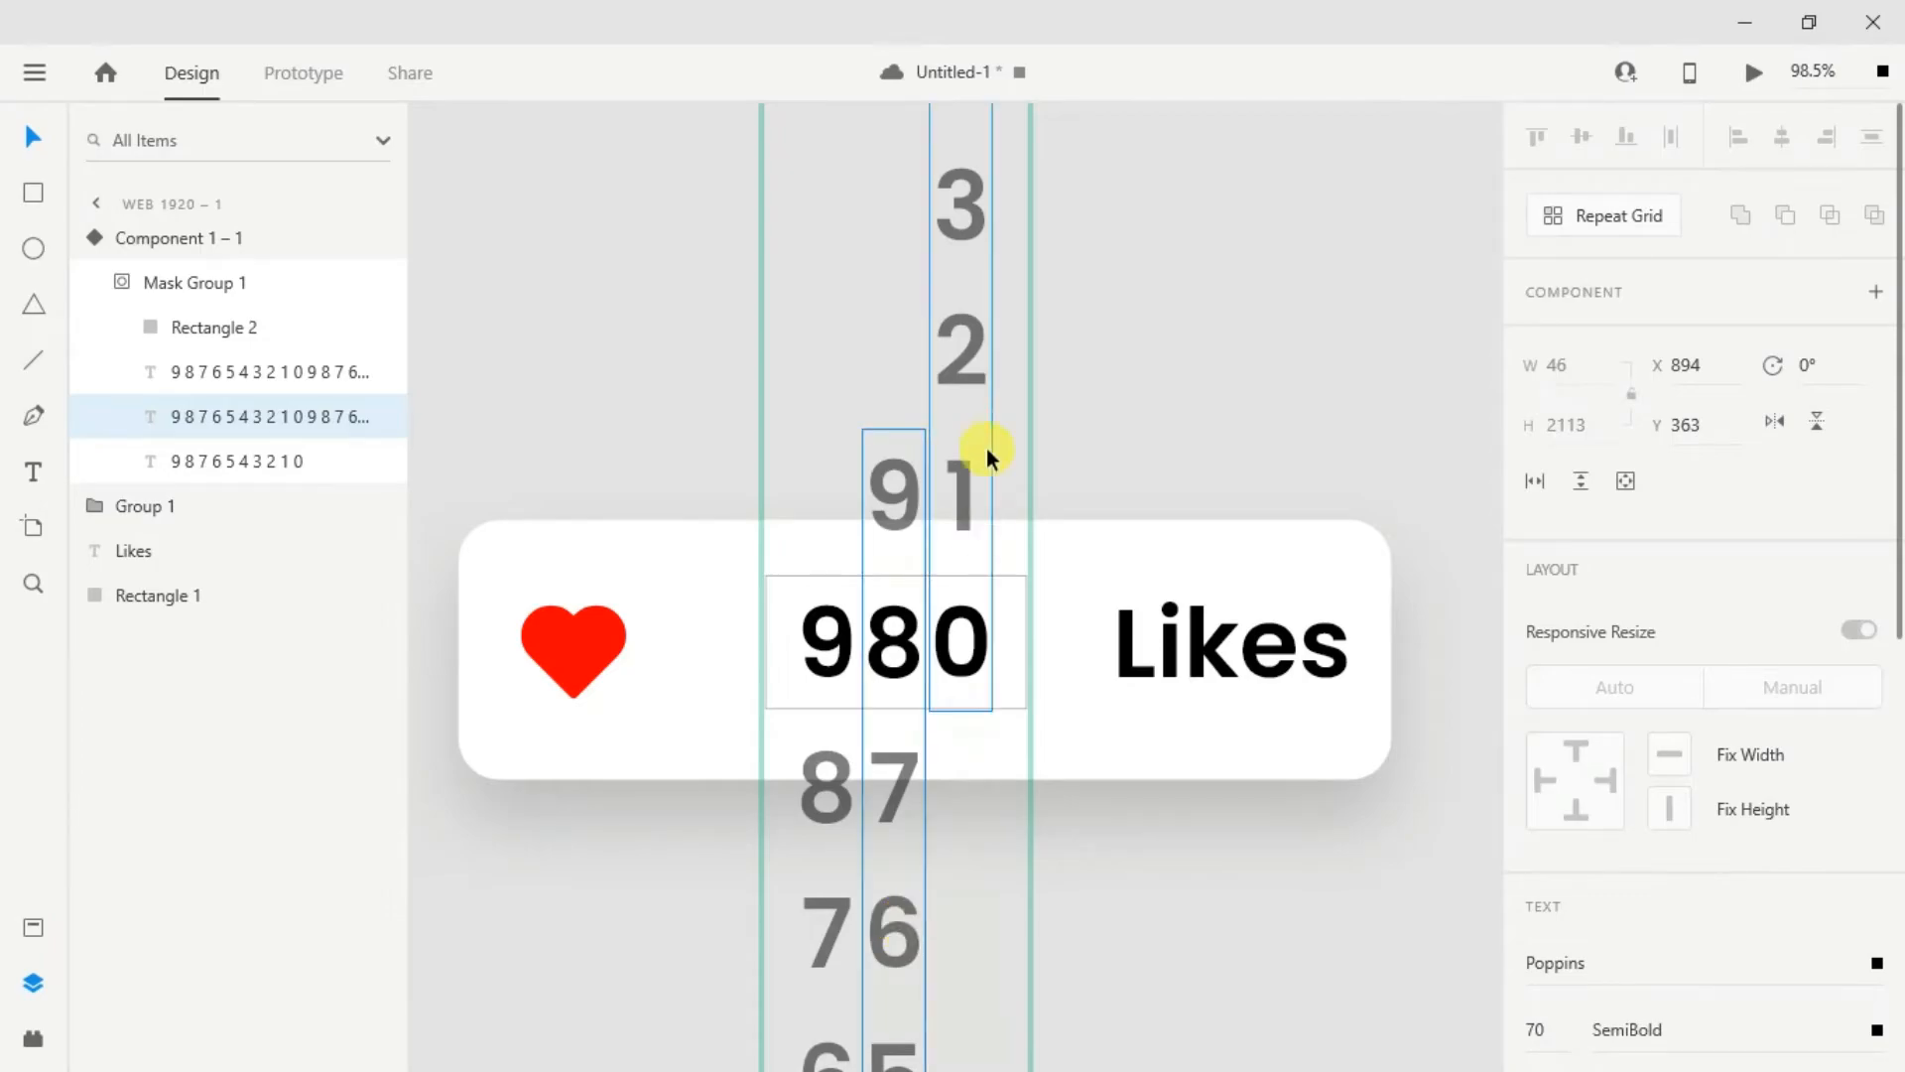
Step: Move the third digit column down until the 5 of its uppermost sequence sits inside the mask, at Y 45
left_click(968, 317)
left_click_drag(969, 335, 980, 1054)
left_click_drag(976, 173, 983, 997)
left_click_drag(990, 386, 1000, 386)
key("ctrl+shift+y")
left_click_drag(972, 155, 991, 1062)
left_click_drag(980, 234, 981, 994)
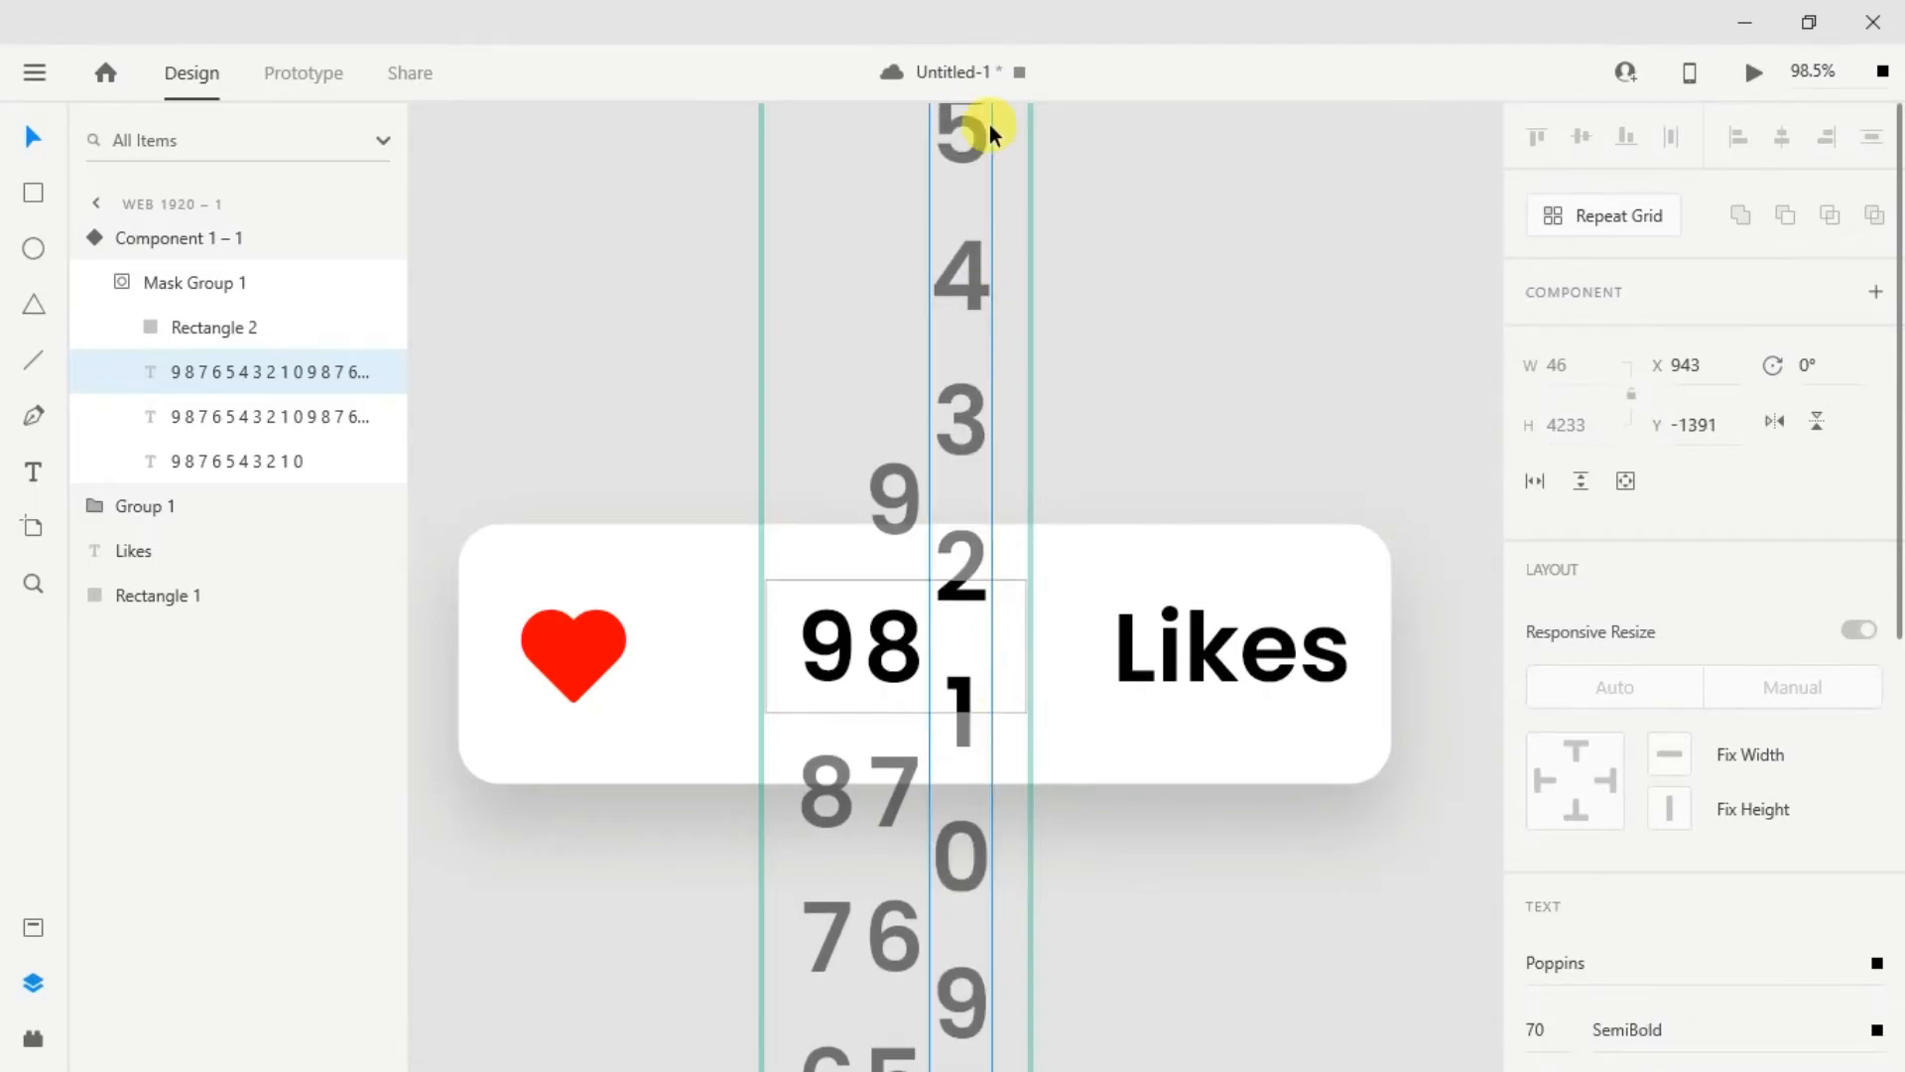
left_click_drag(968, 122, 969, 799)
left_click_drag(961, 140, 977, 873)
mouse_move(978, 288)
left_mouse_down()
mouse_move(977, 824)
mouse_move(966, 458)
mouse_move(978, 544)
mouse_move(990, 317)
left_mouse_up()
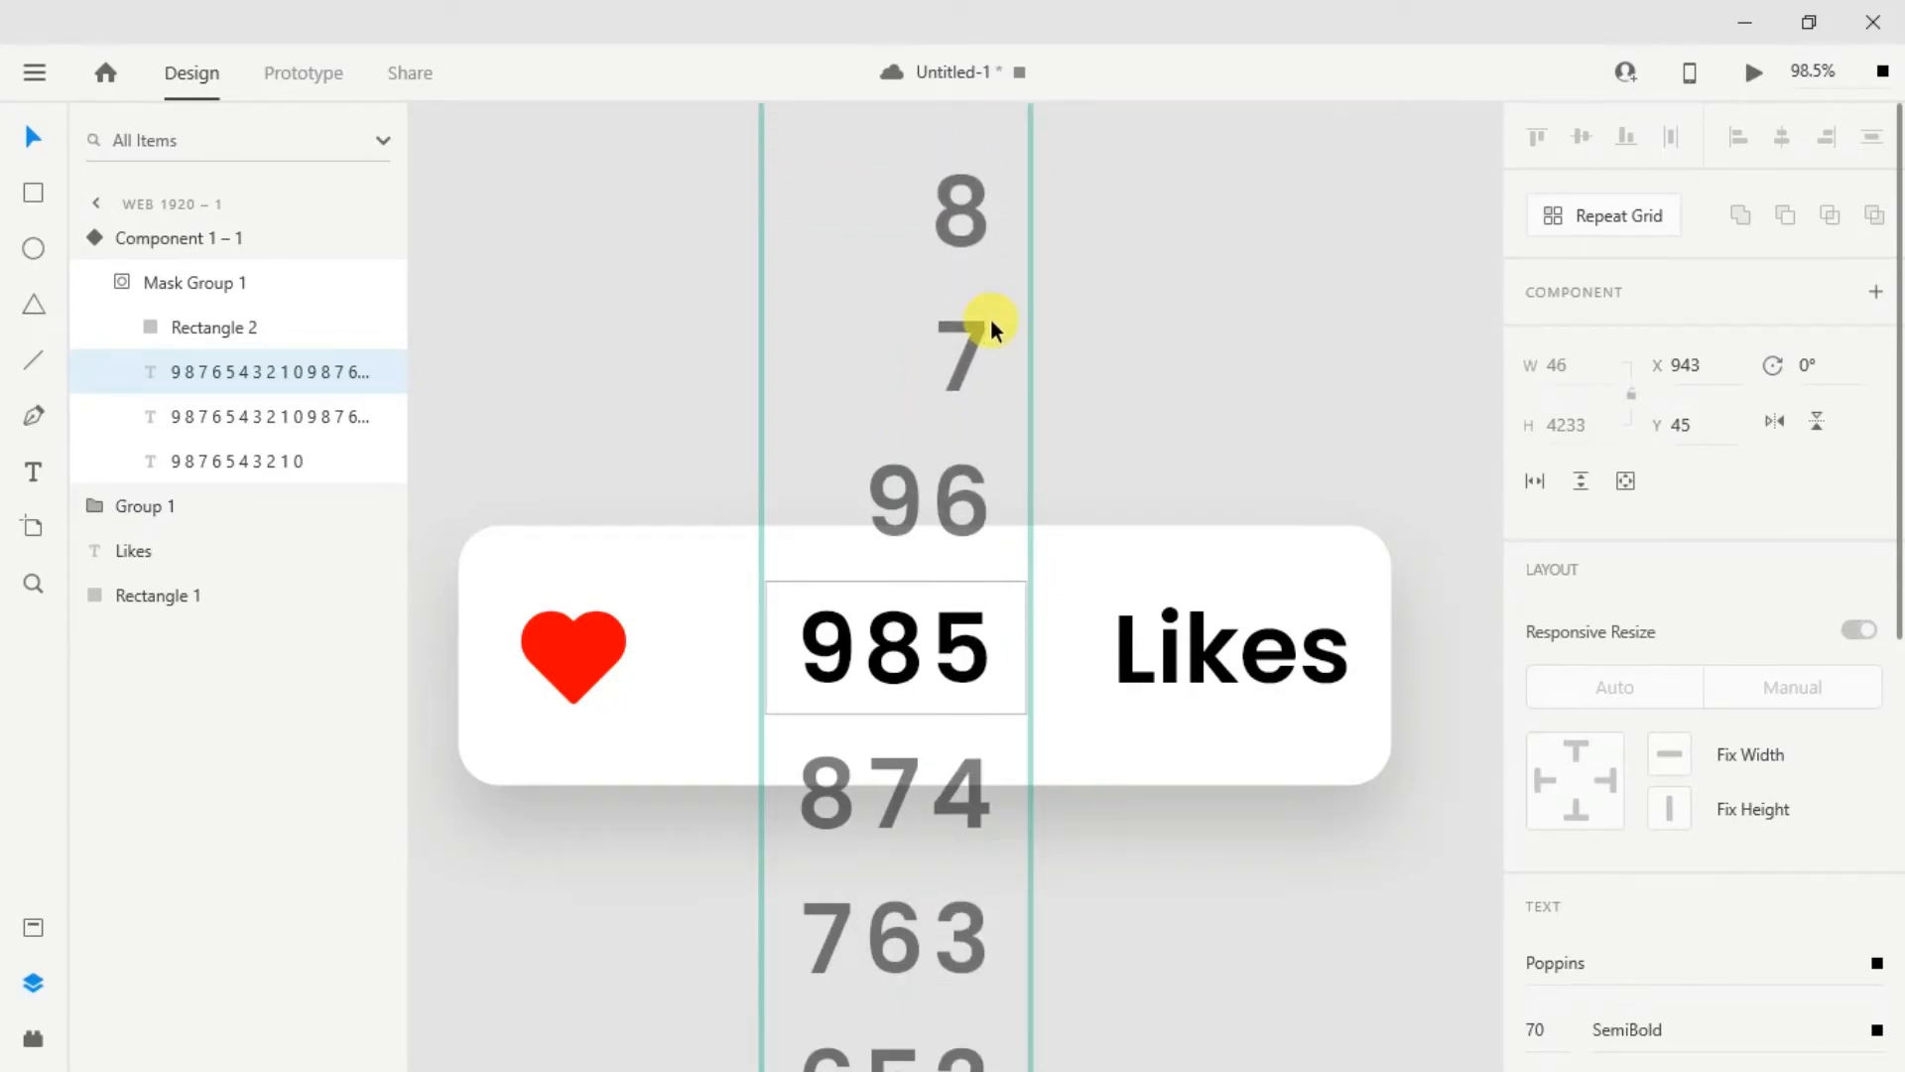
Step: Fine-tune the vertical position of the third and second columns so 985 sits on one line, the second column at Y 362
key("alt")
scroll(937, 580, "up", 6)
scroll(923, 565, "down", 2)
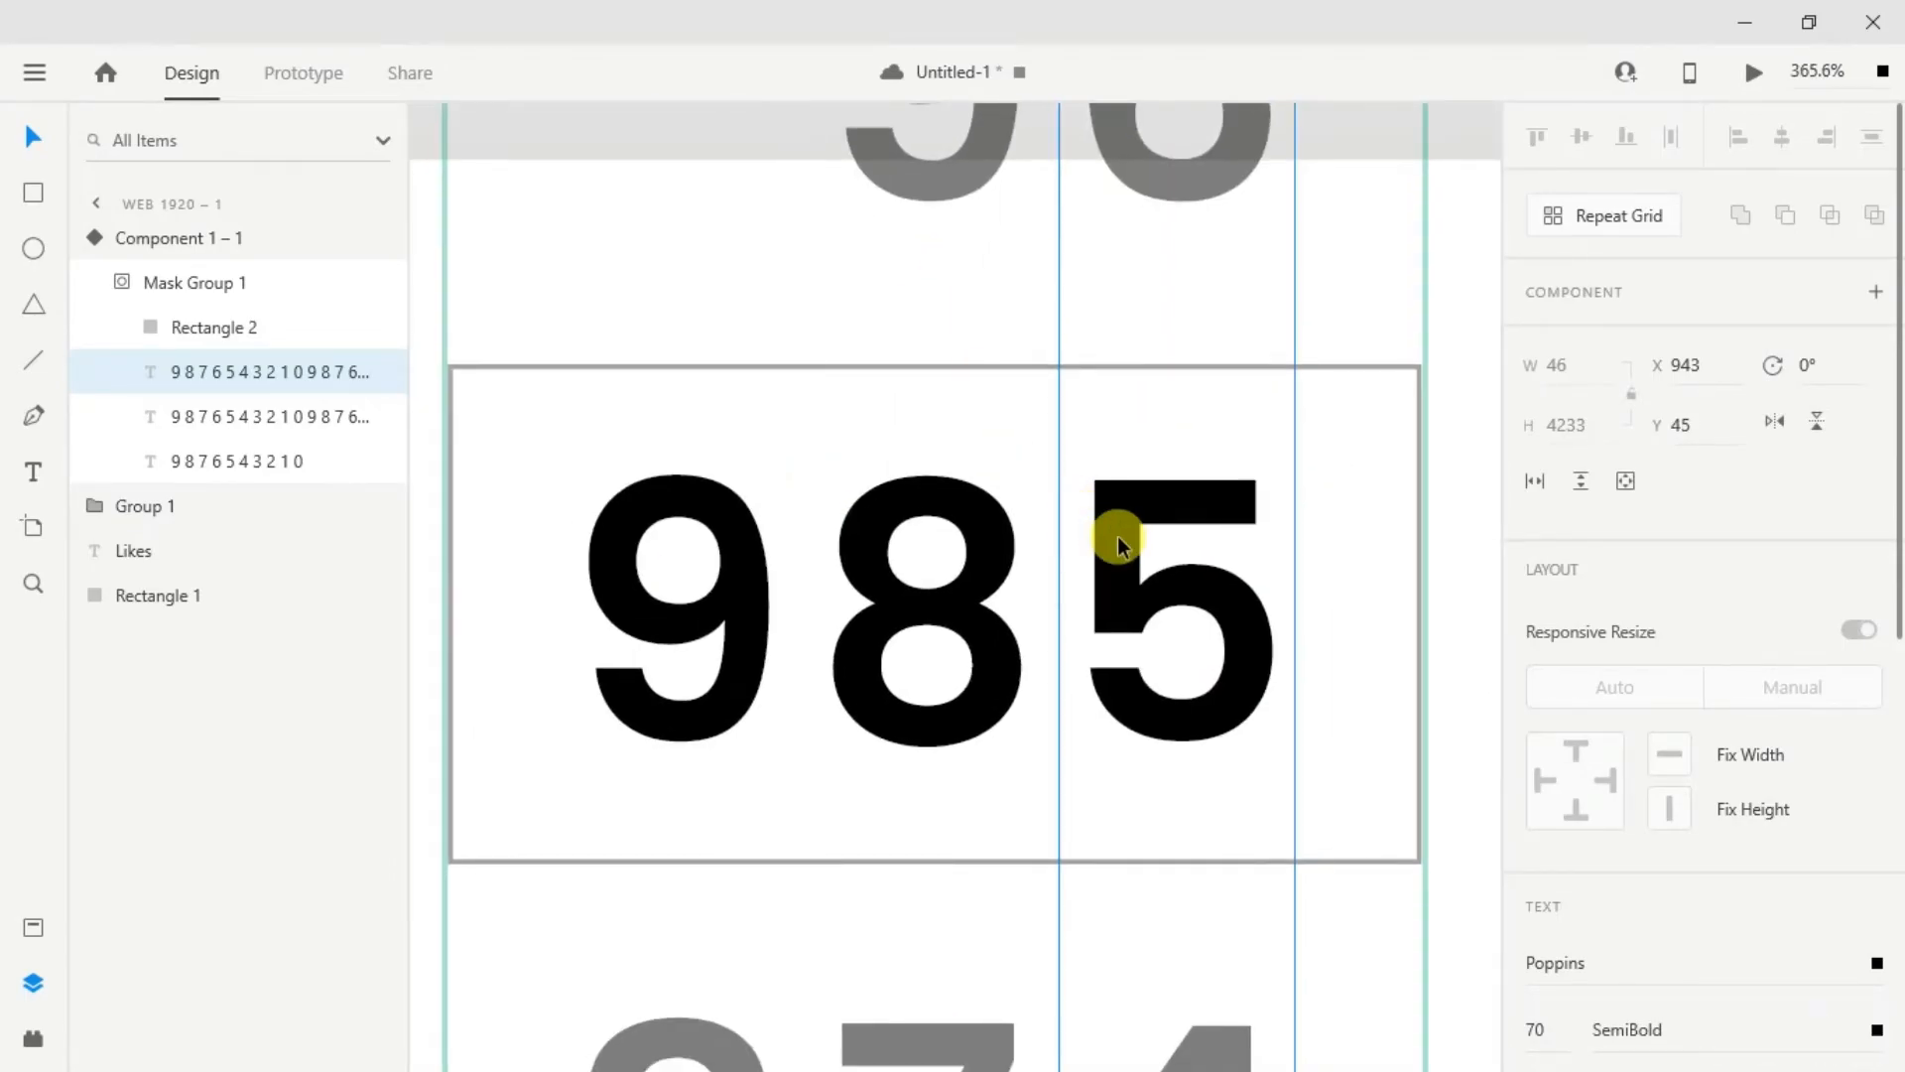
left_click_drag(1121, 551, 1121, 545)
left_click_drag(985, 574, 988, 568)
scroll(1102, 620, "down", 3)
scroll(1171, 664, "down", 3)
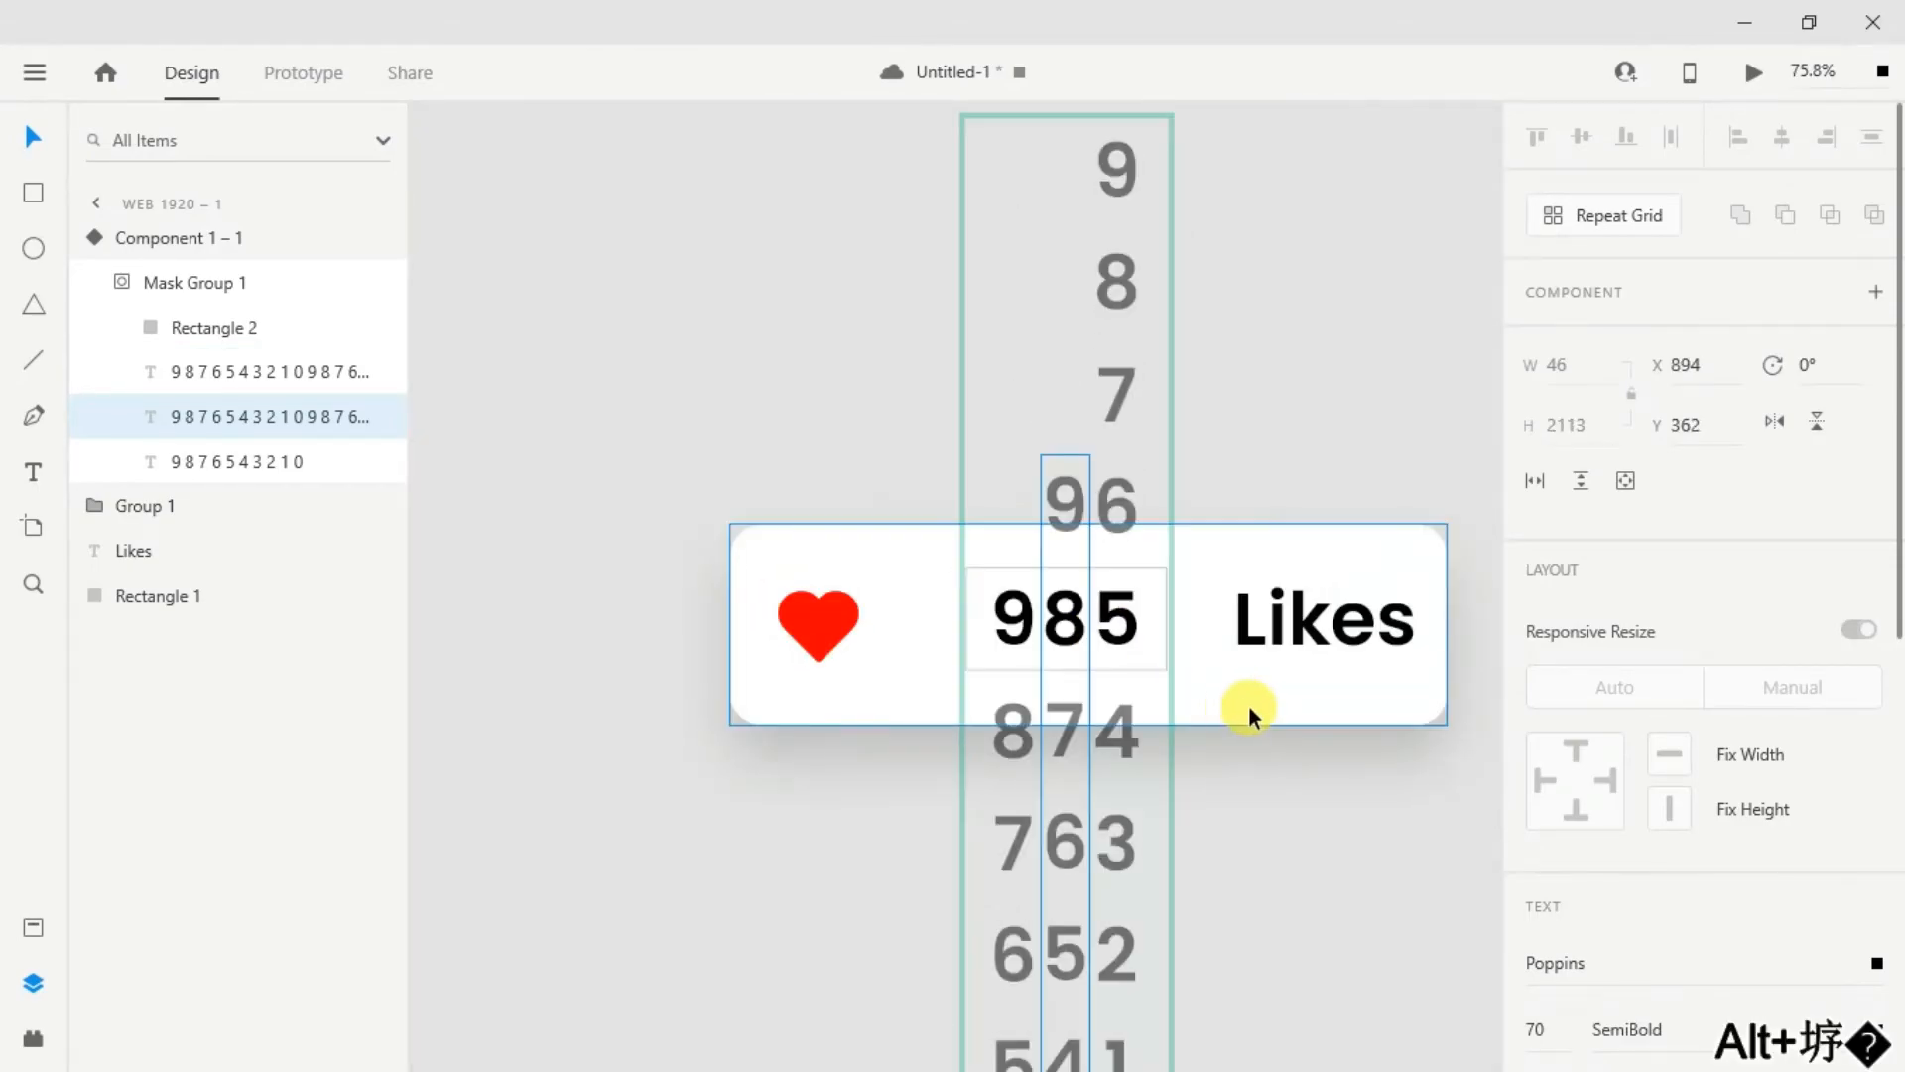
Step: Leave the column editing and switch the counter component back to its Default State
left_click(1177, 694)
scroll(794, 615, "right", 2)
left_click(976, 594)
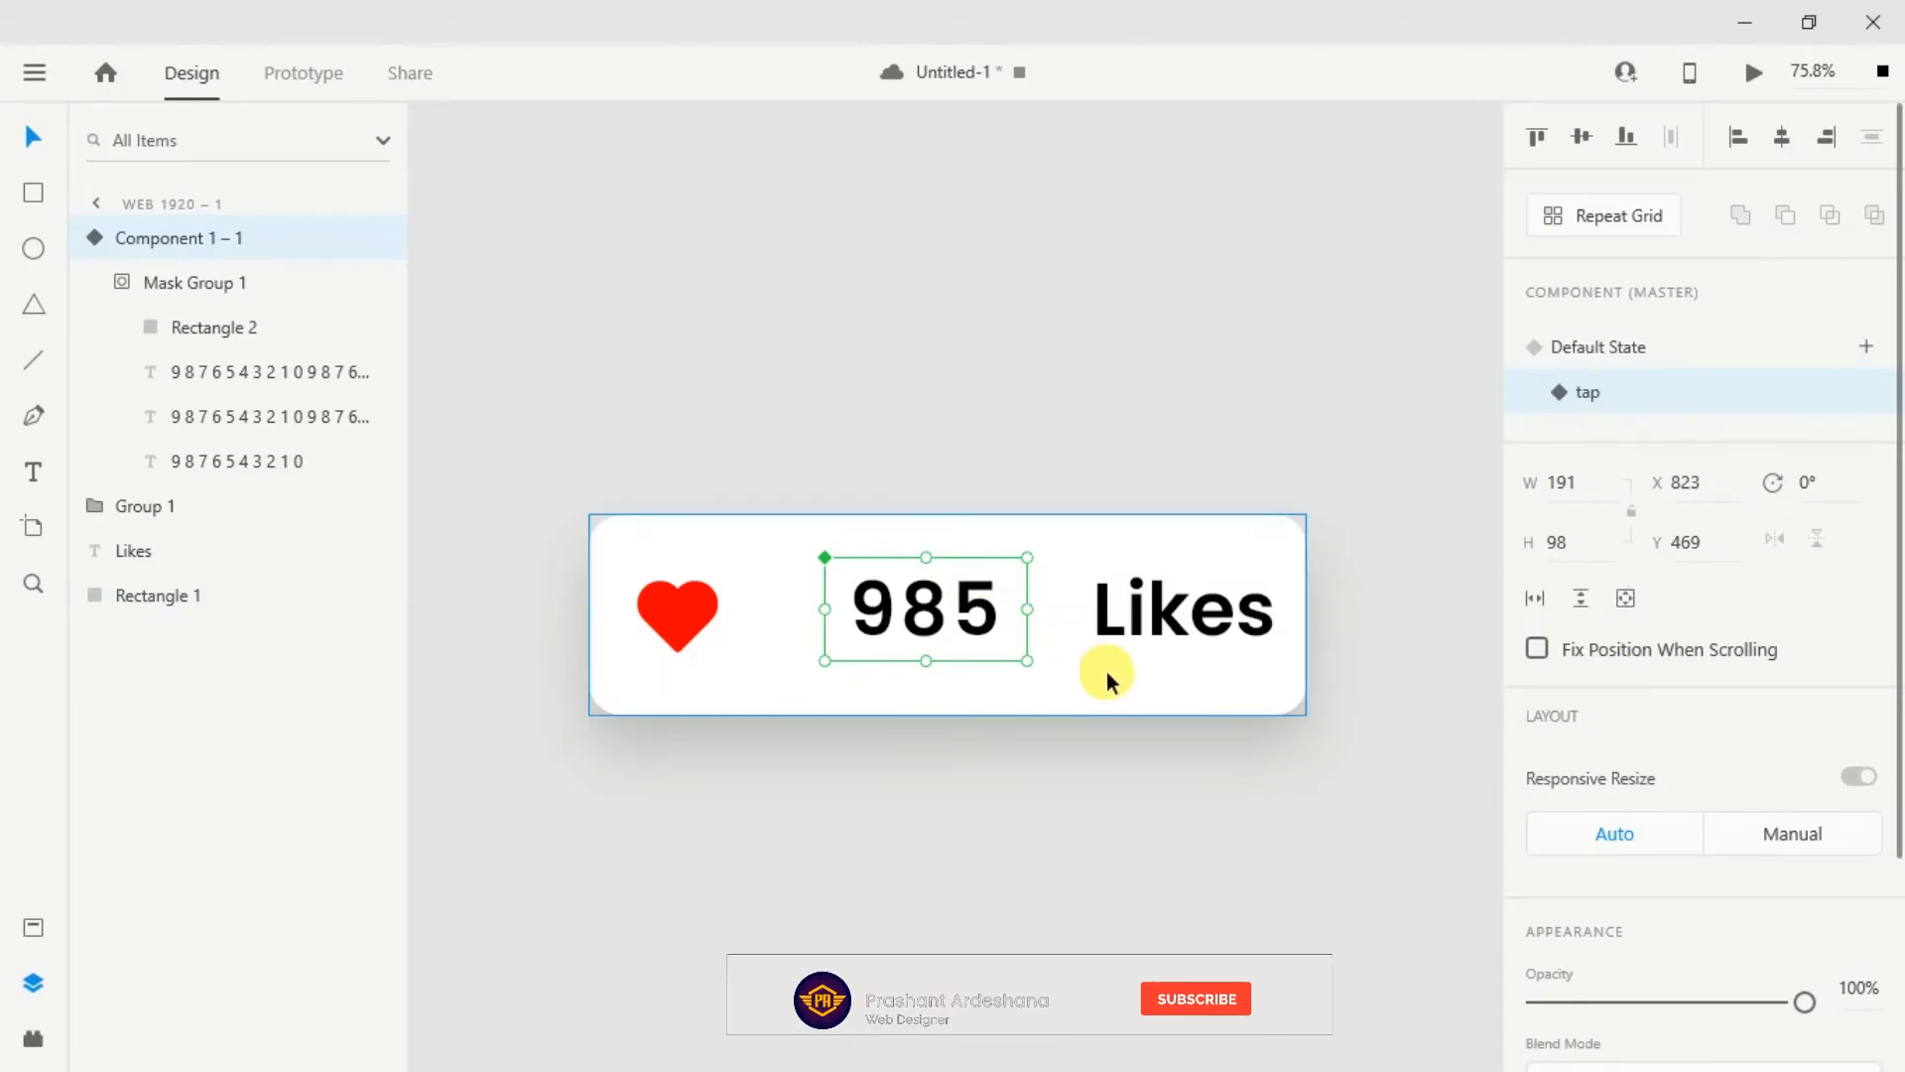
left_click(1094, 669)
left_click(1022, 615)
left_click(1585, 349)
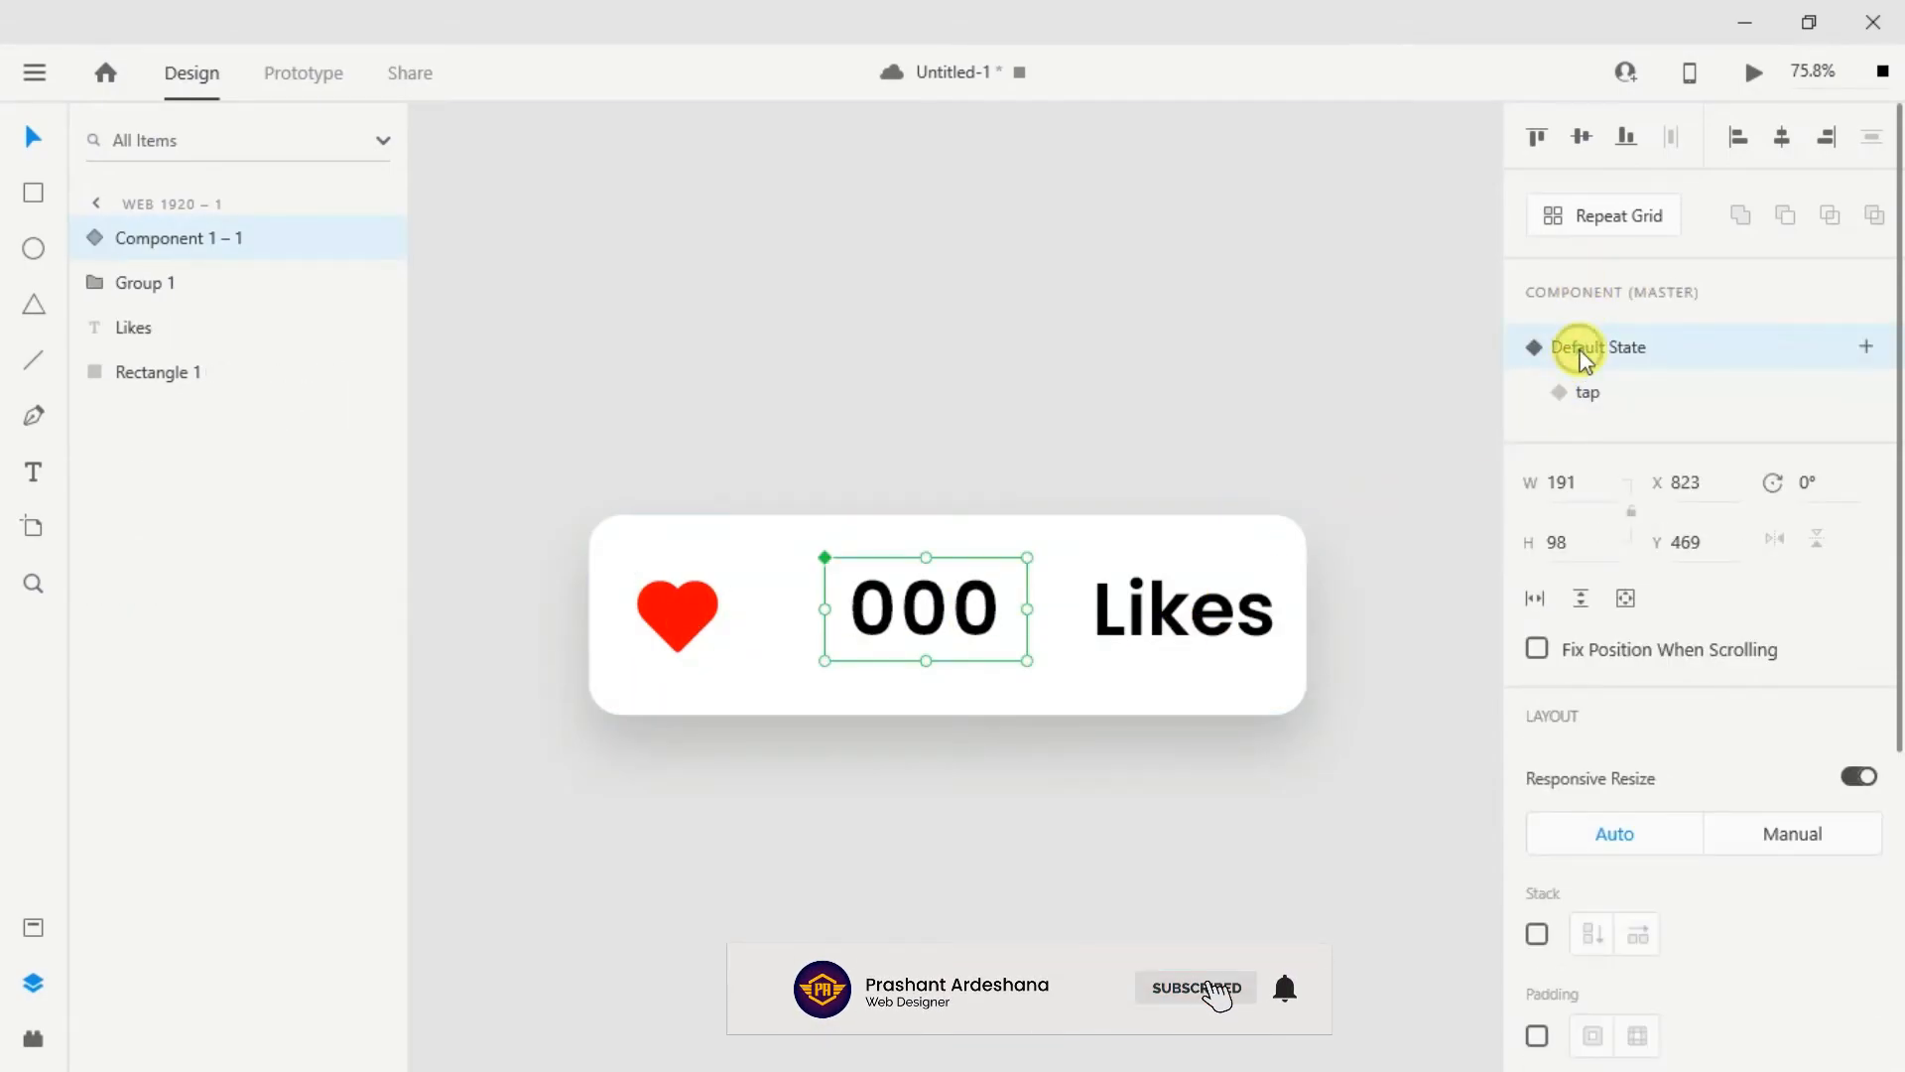
Step: Add a Tap interaction to the counter's Default State that uses Auto-Animate with the tap state as destination
left_click(753, 417)
left_click(297, 72)
left_click(1140, 576)
left_click(1014, 618)
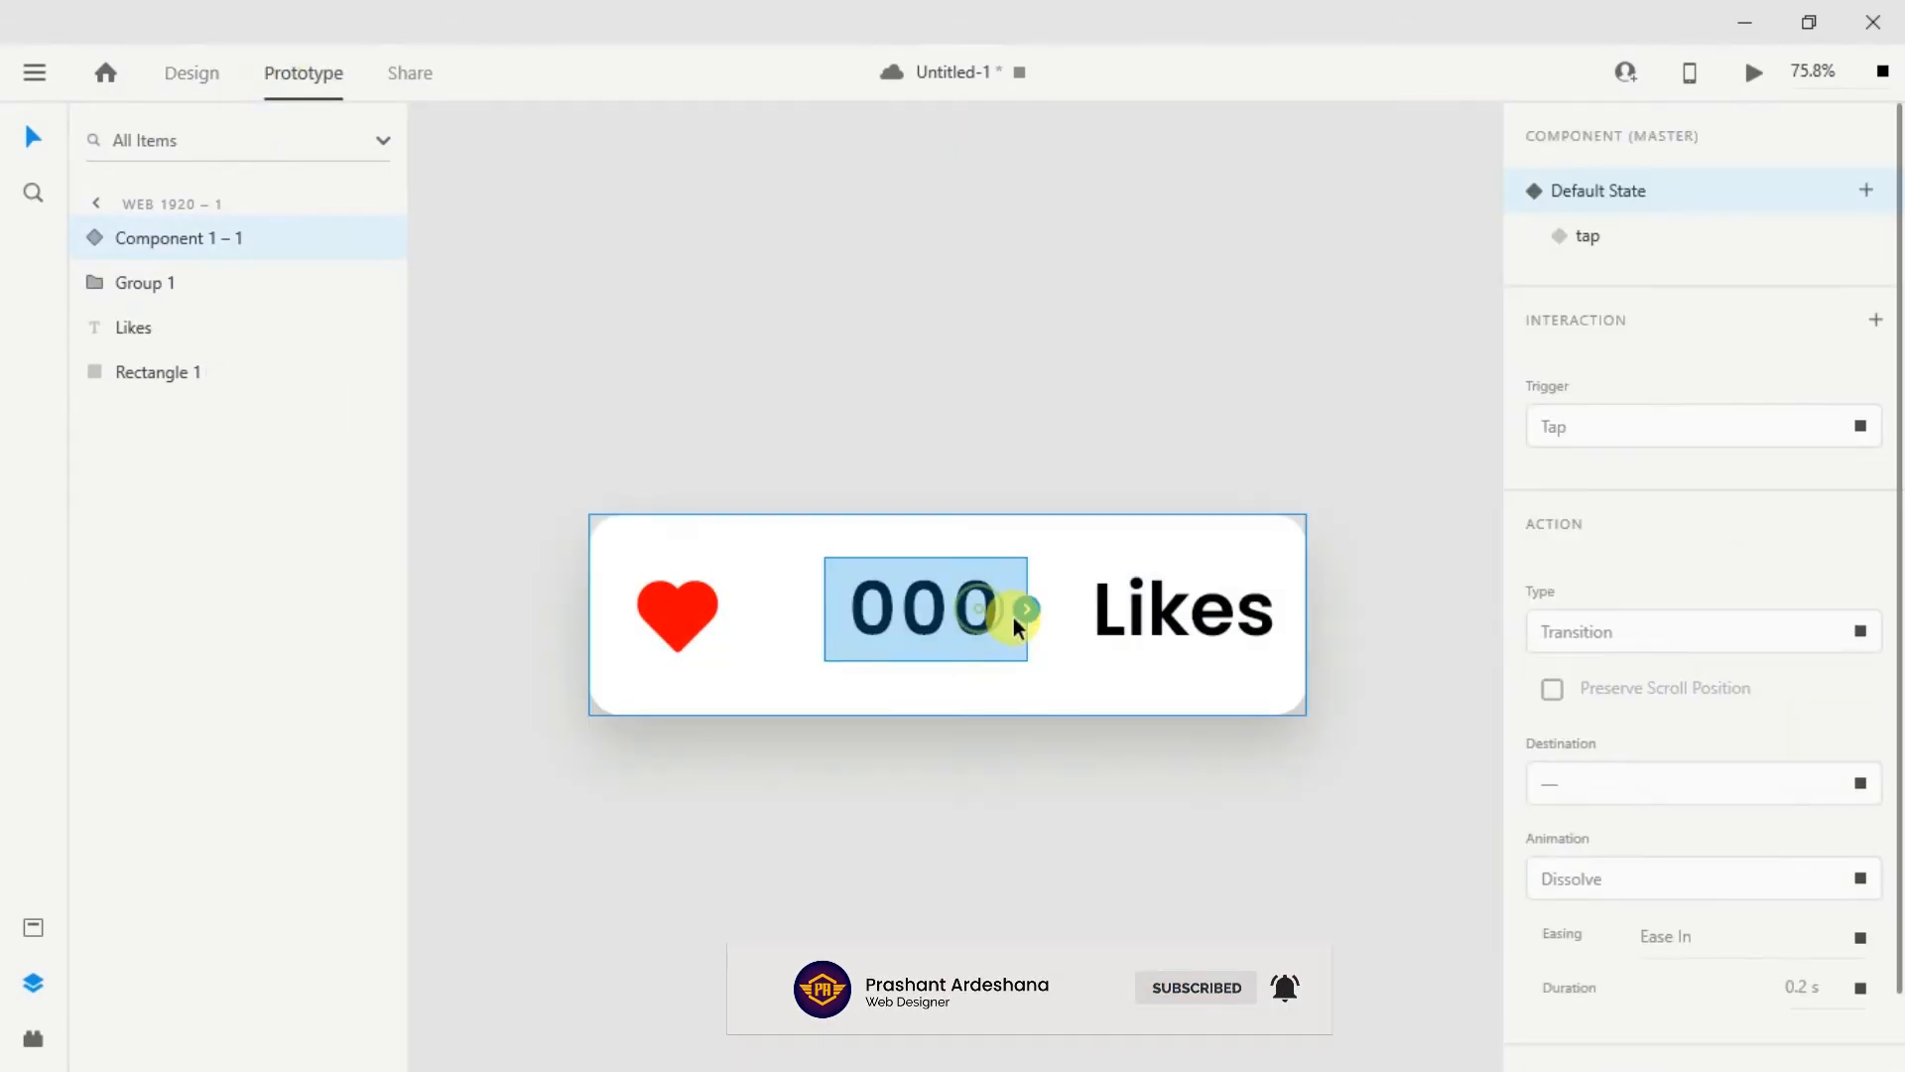
left_click(1855, 432)
left_click(1856, 432)
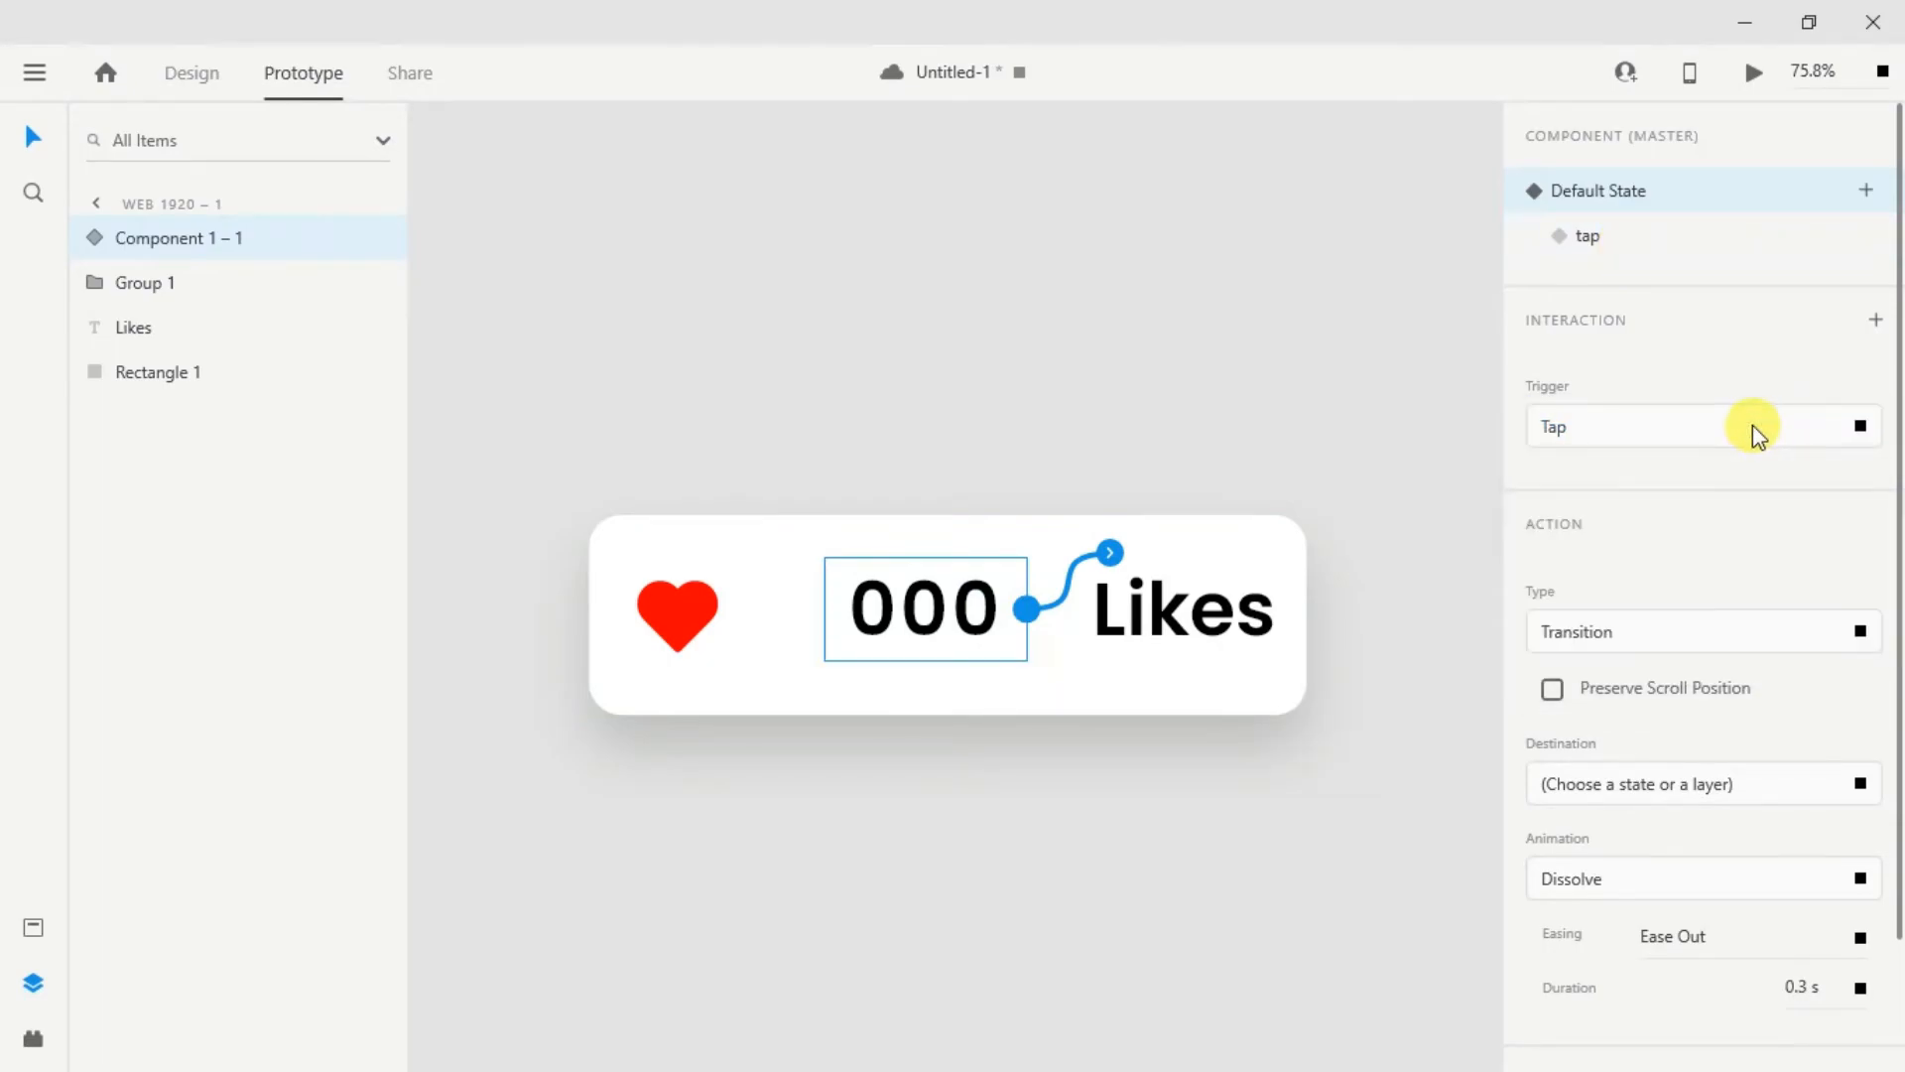
left_click(1773, 627)
left_click(1645, 643)
left_click(1757, 726)
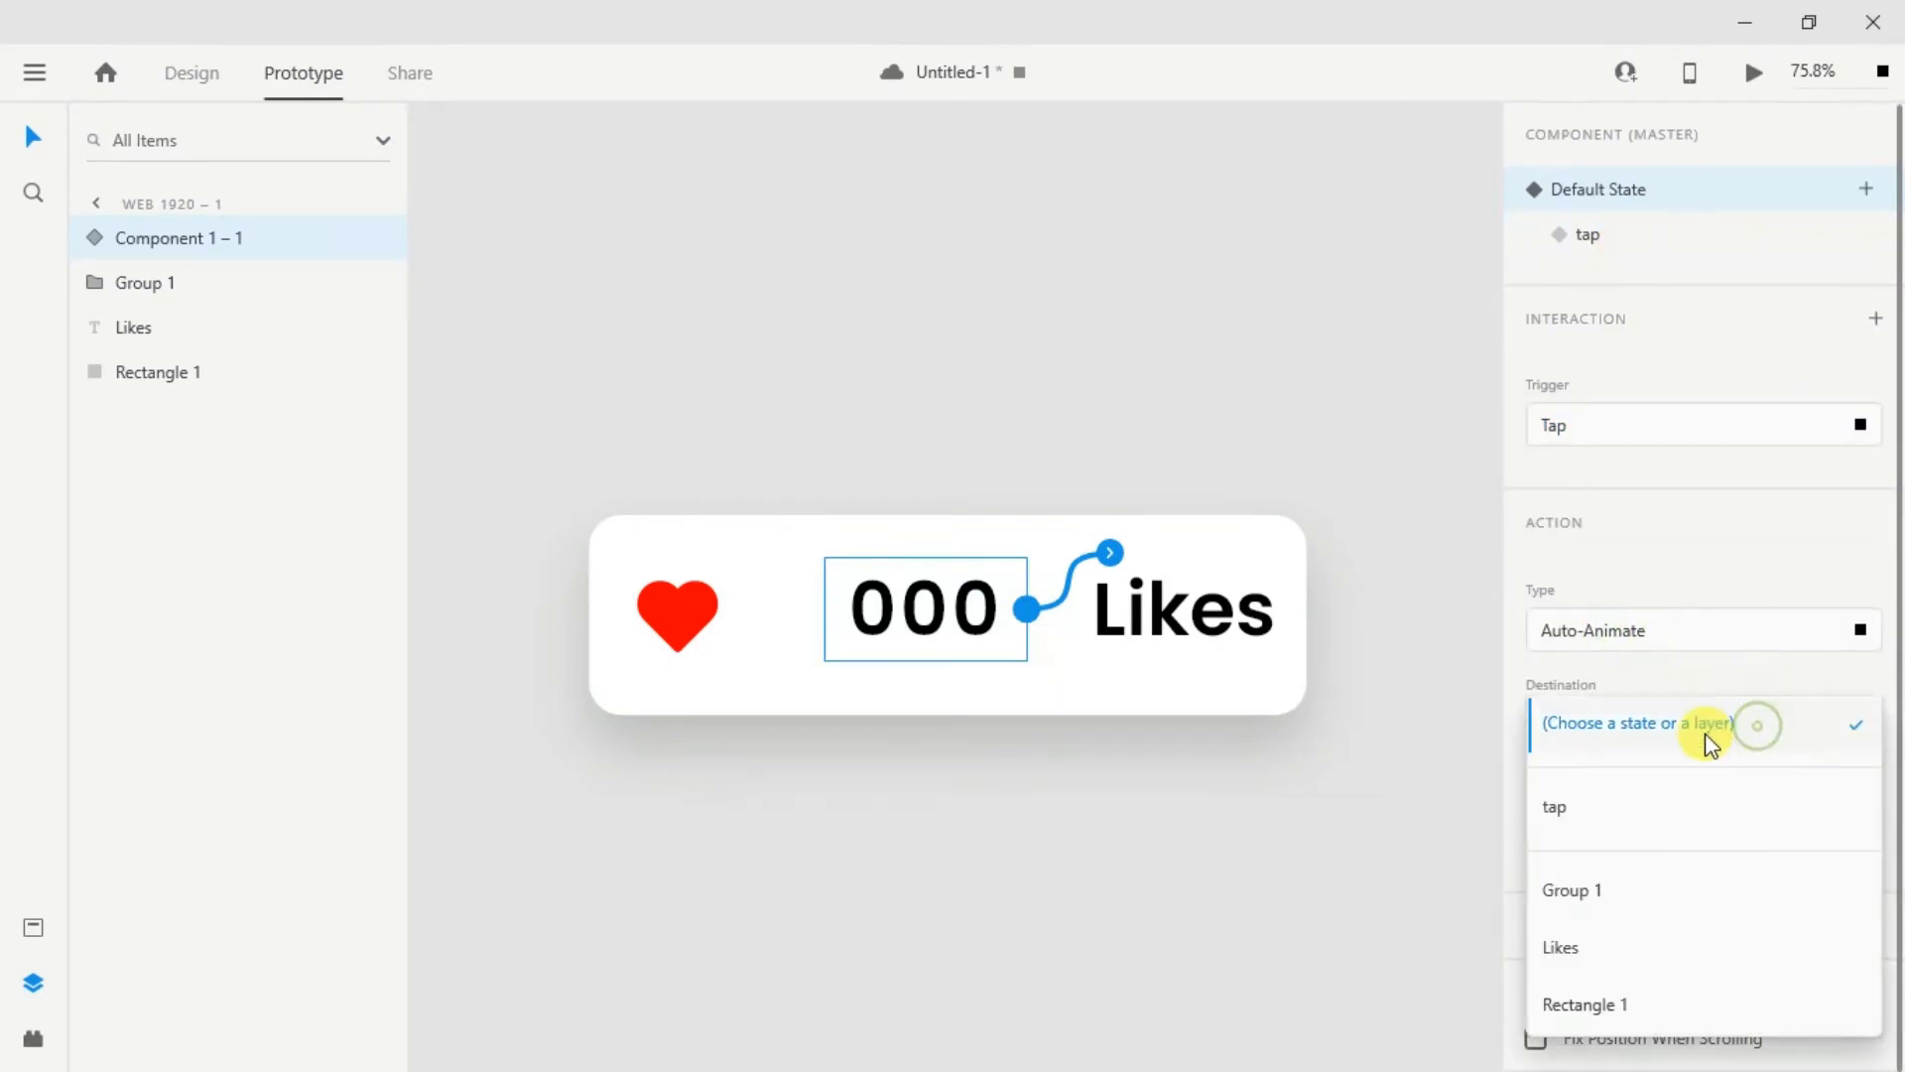
left_click(1560, 812)
Step: Set the interaction's easing to Ease In-Out and its duration to 4 s
left_click(1799, 782)
left_click(1802, 781)
left_click(1860, 782)
left_click(1732, 843)
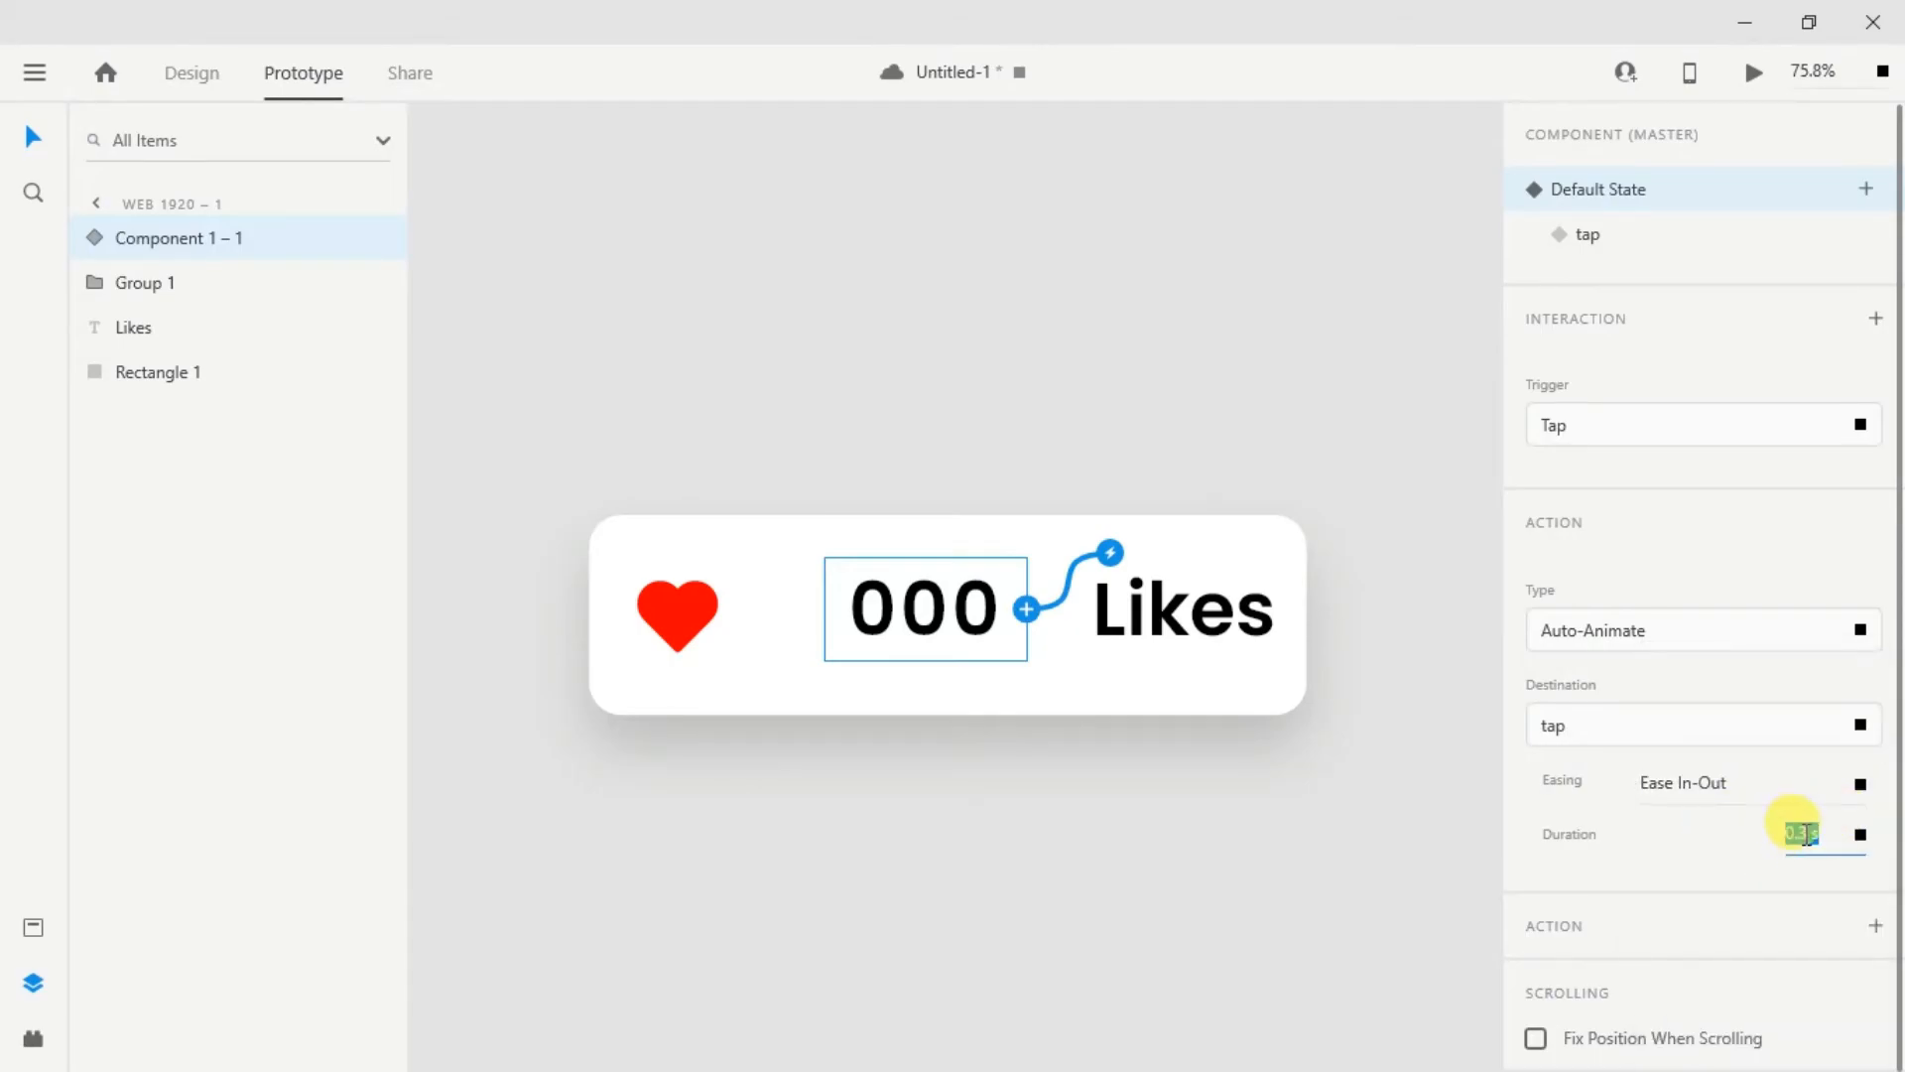
key("alt+Up")
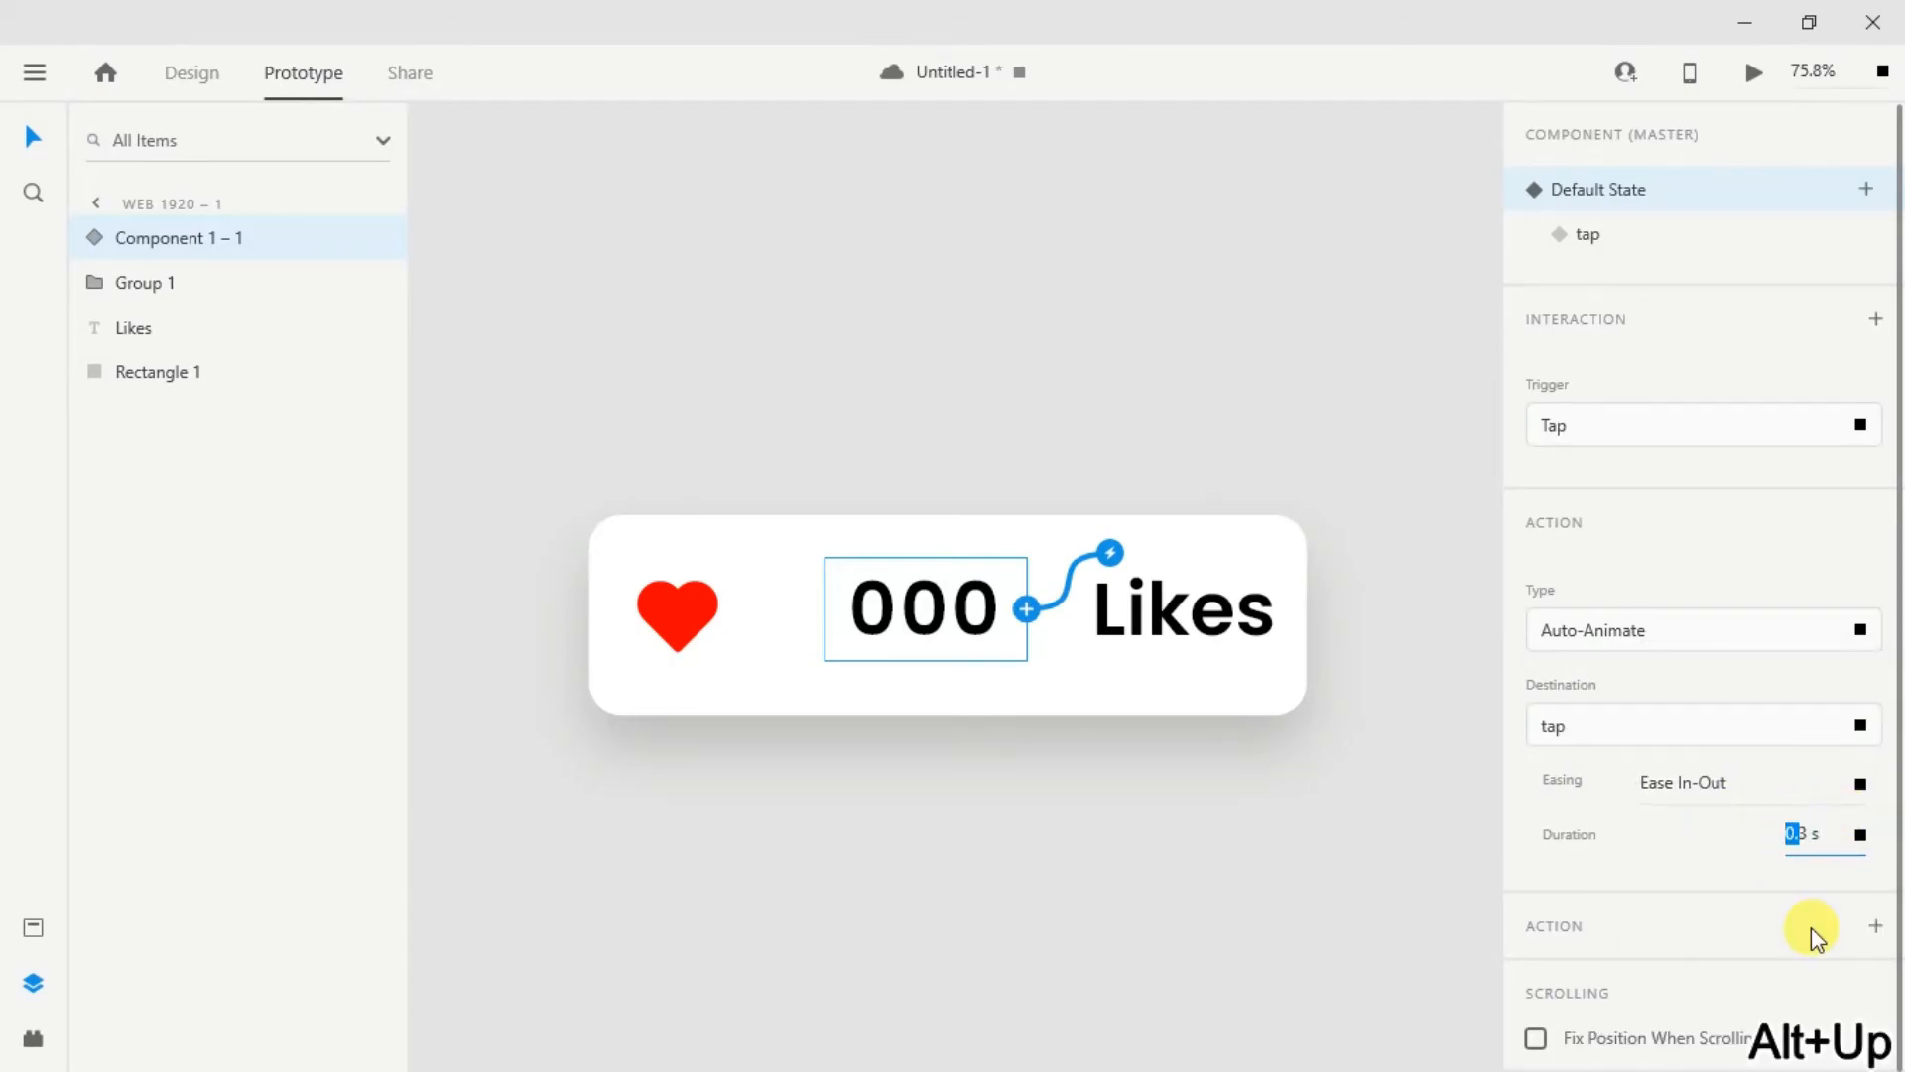
type("4")
key("Return")
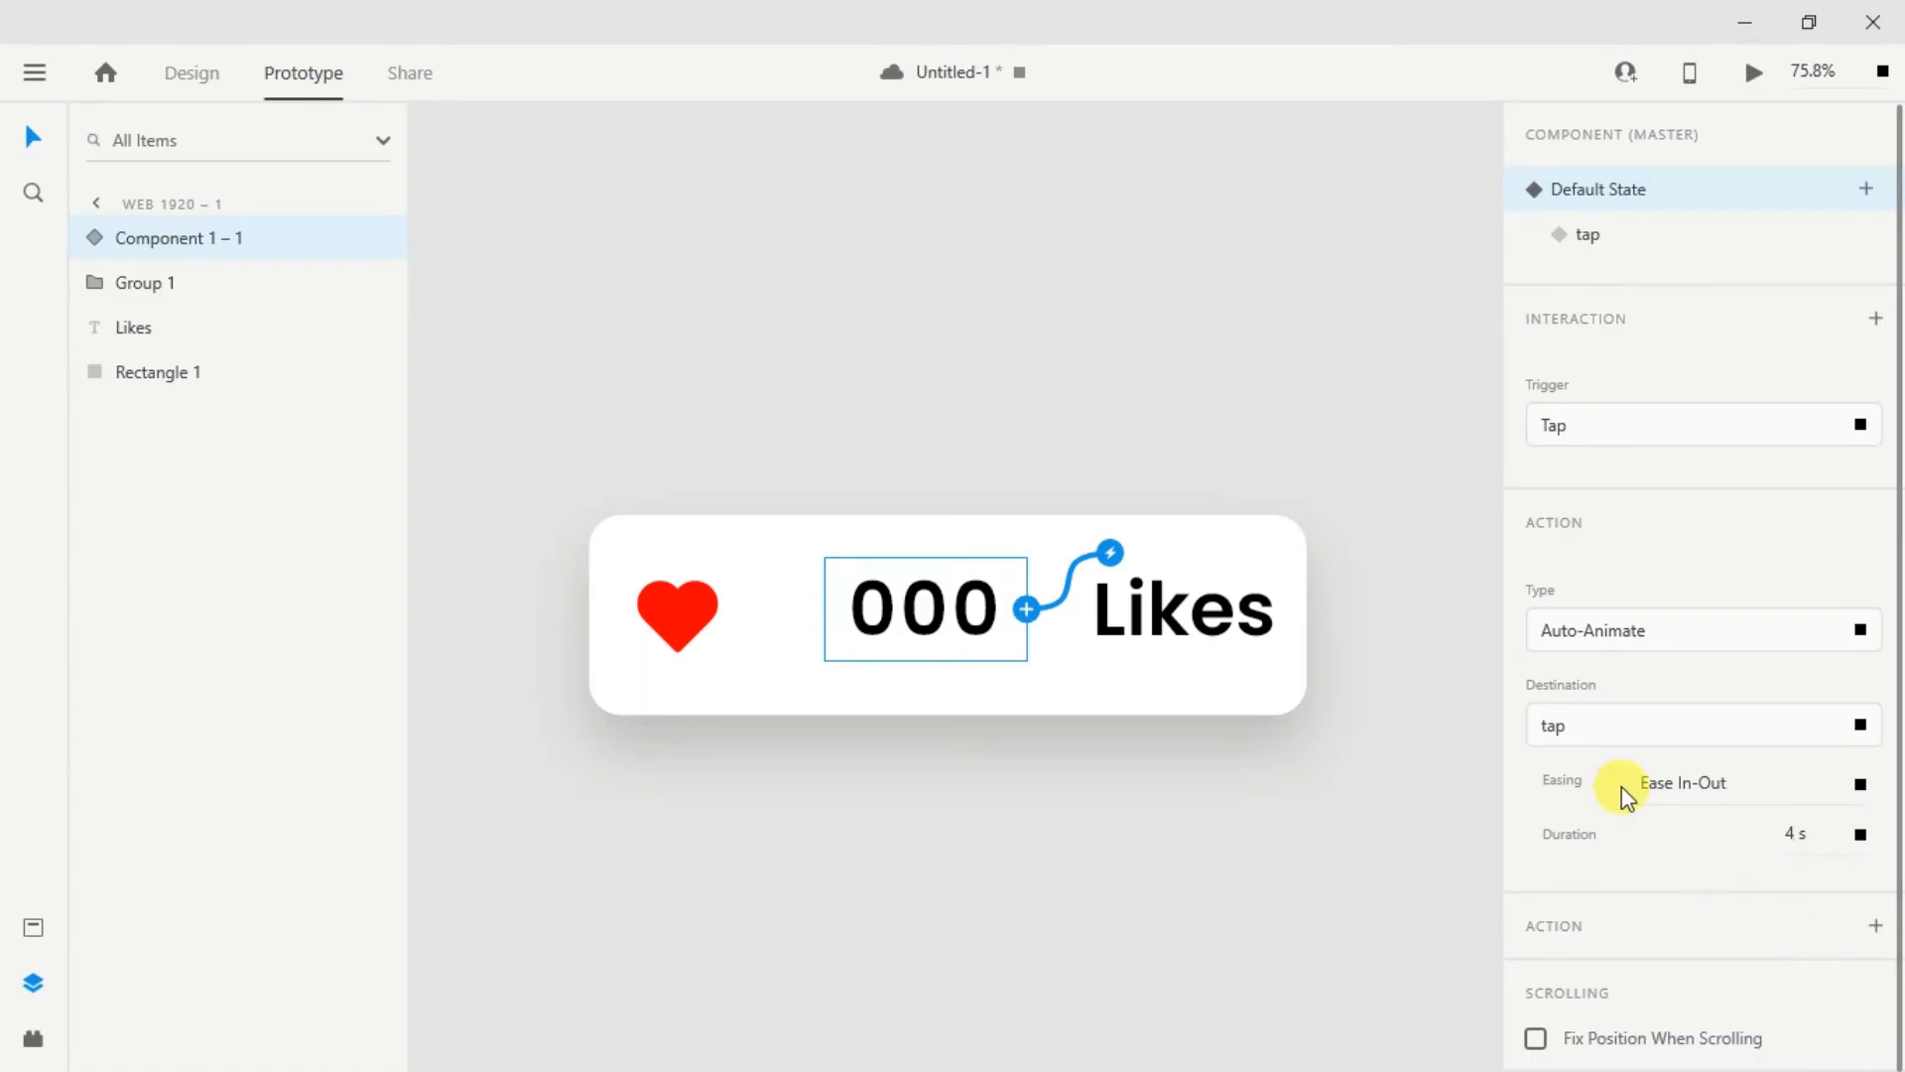
Step: Add a Tap interaction to the counter's tap state that auto-animates back to Default State
left_click(1096, 683)
left_click(990, 604)
left_click(1584, 234)
left_click(1034, 593)
left_click(1769, 732)
left_click(1598, 807)
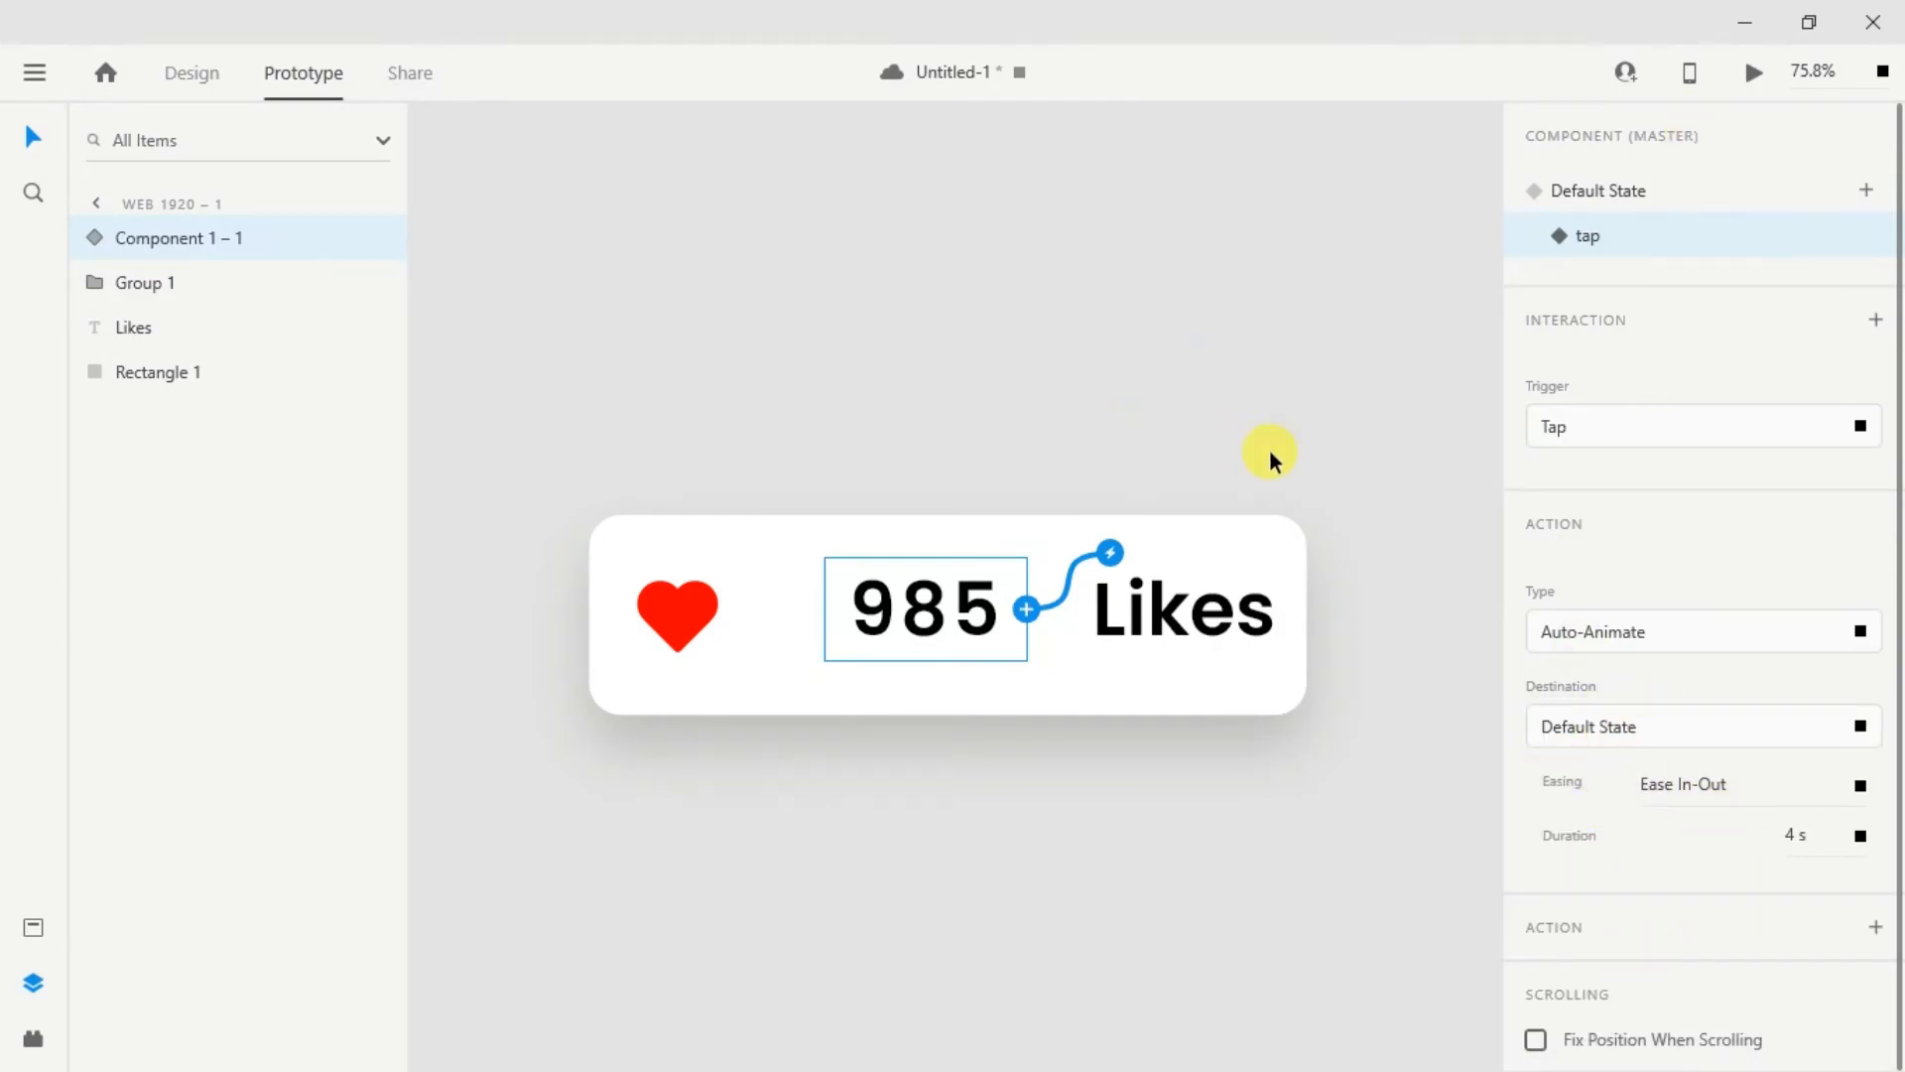
Step: Preview the prototype to test the rolling counter animation, and close the preview
left_click(866, 377)
left_click(188, 88)
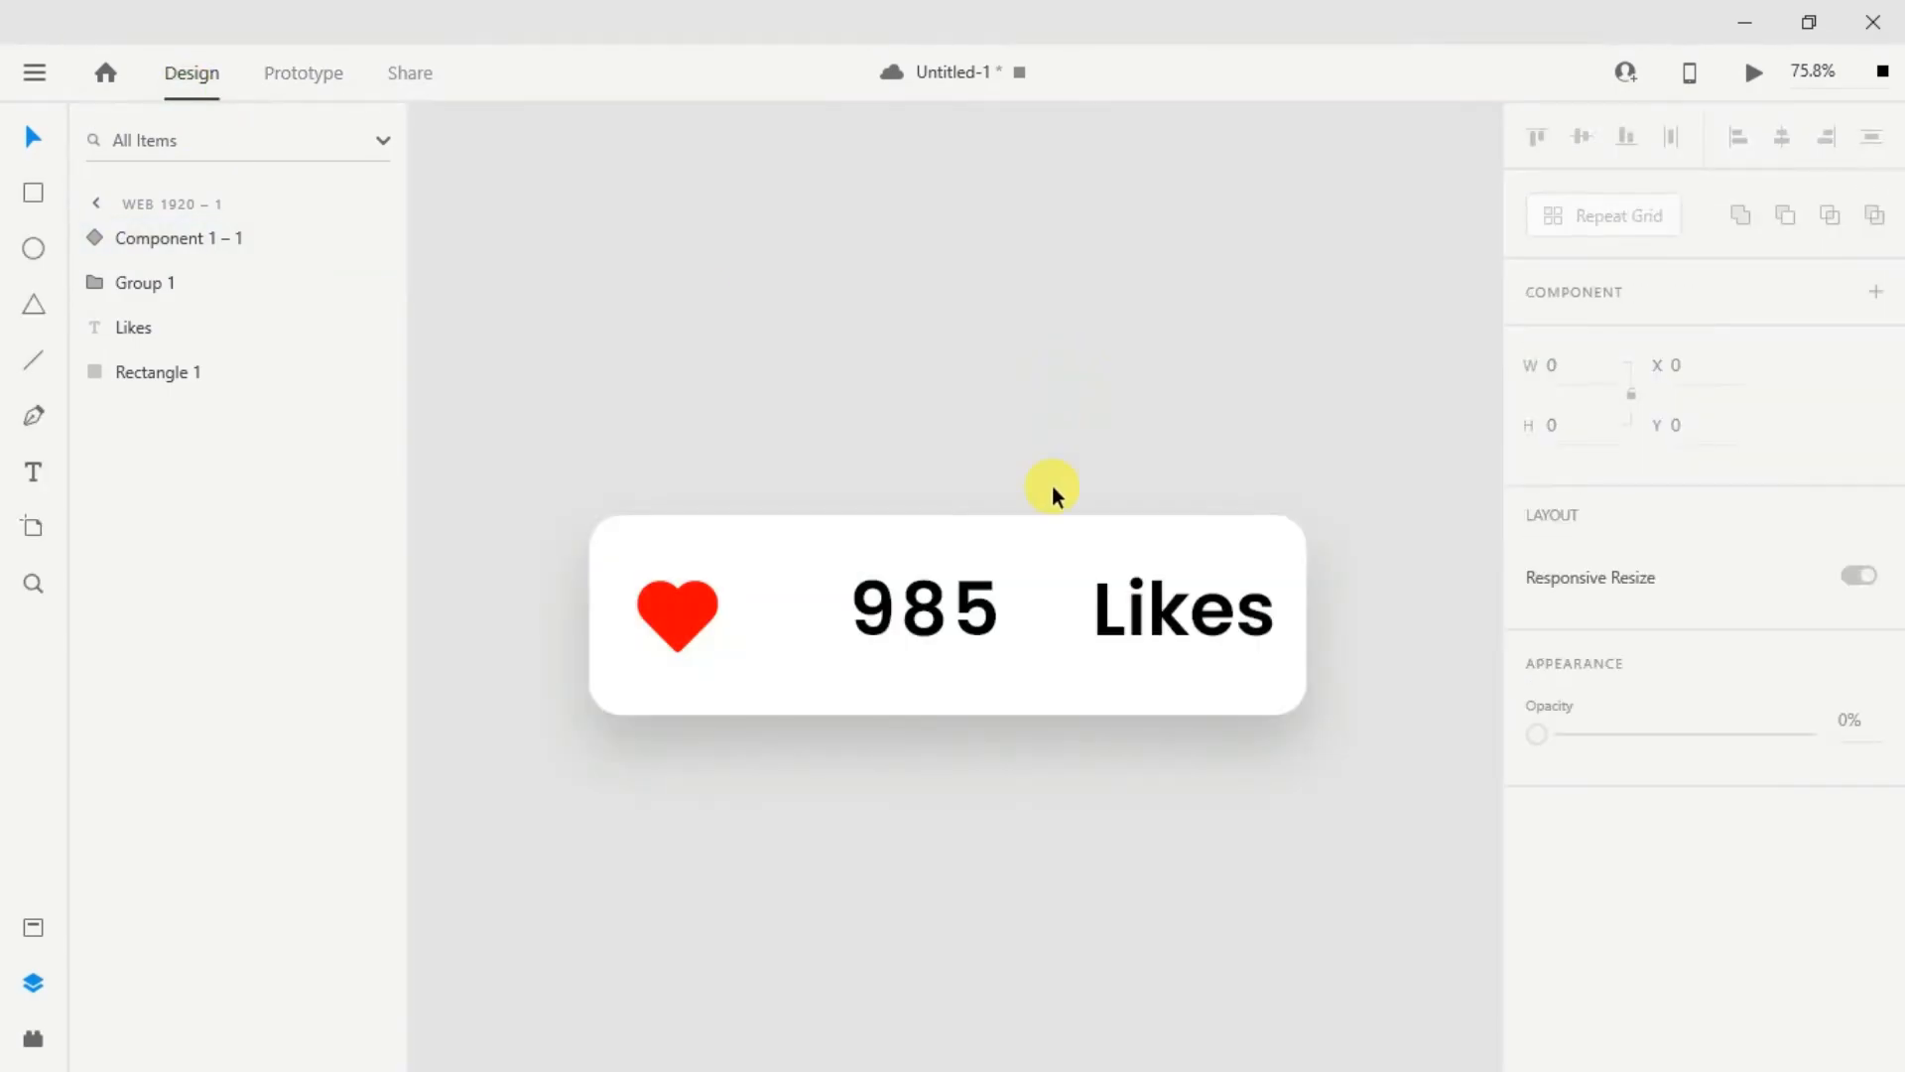
left_click(1761, 86)
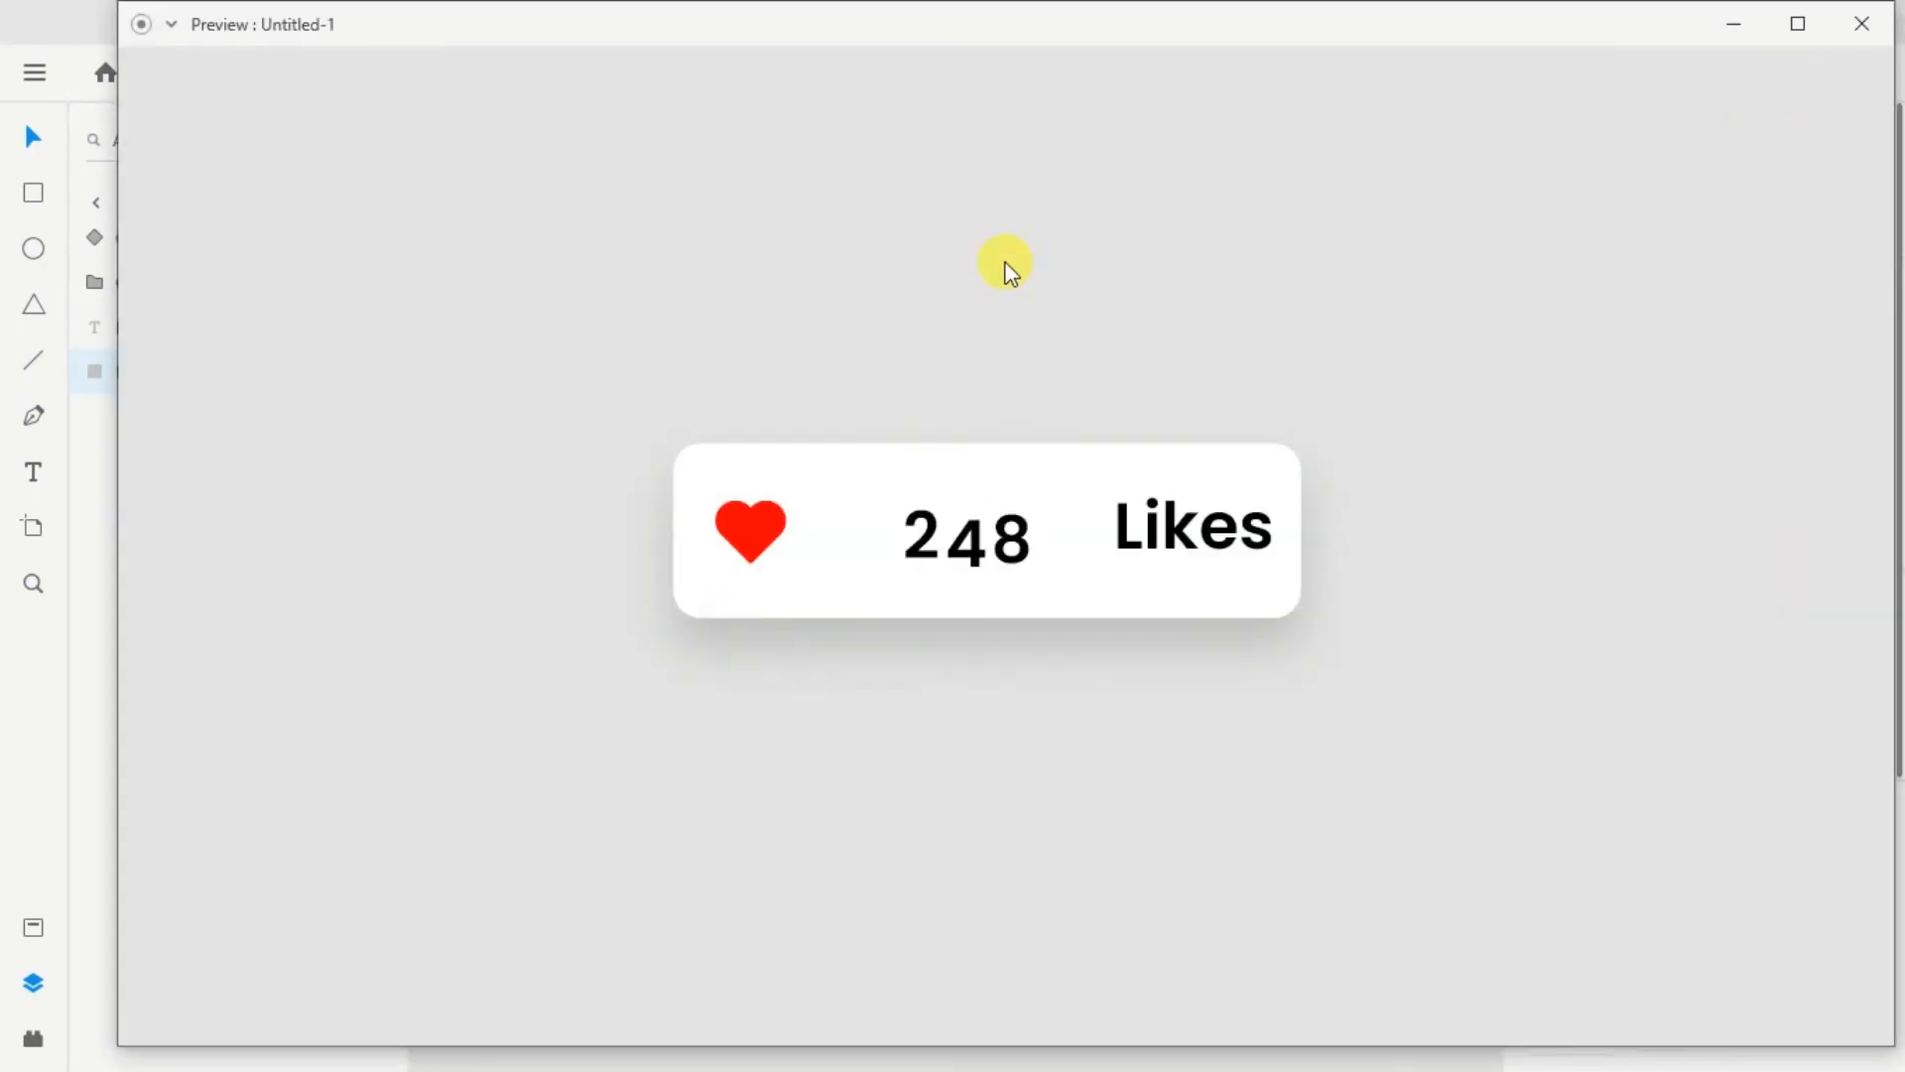
left_click(1862, 24)
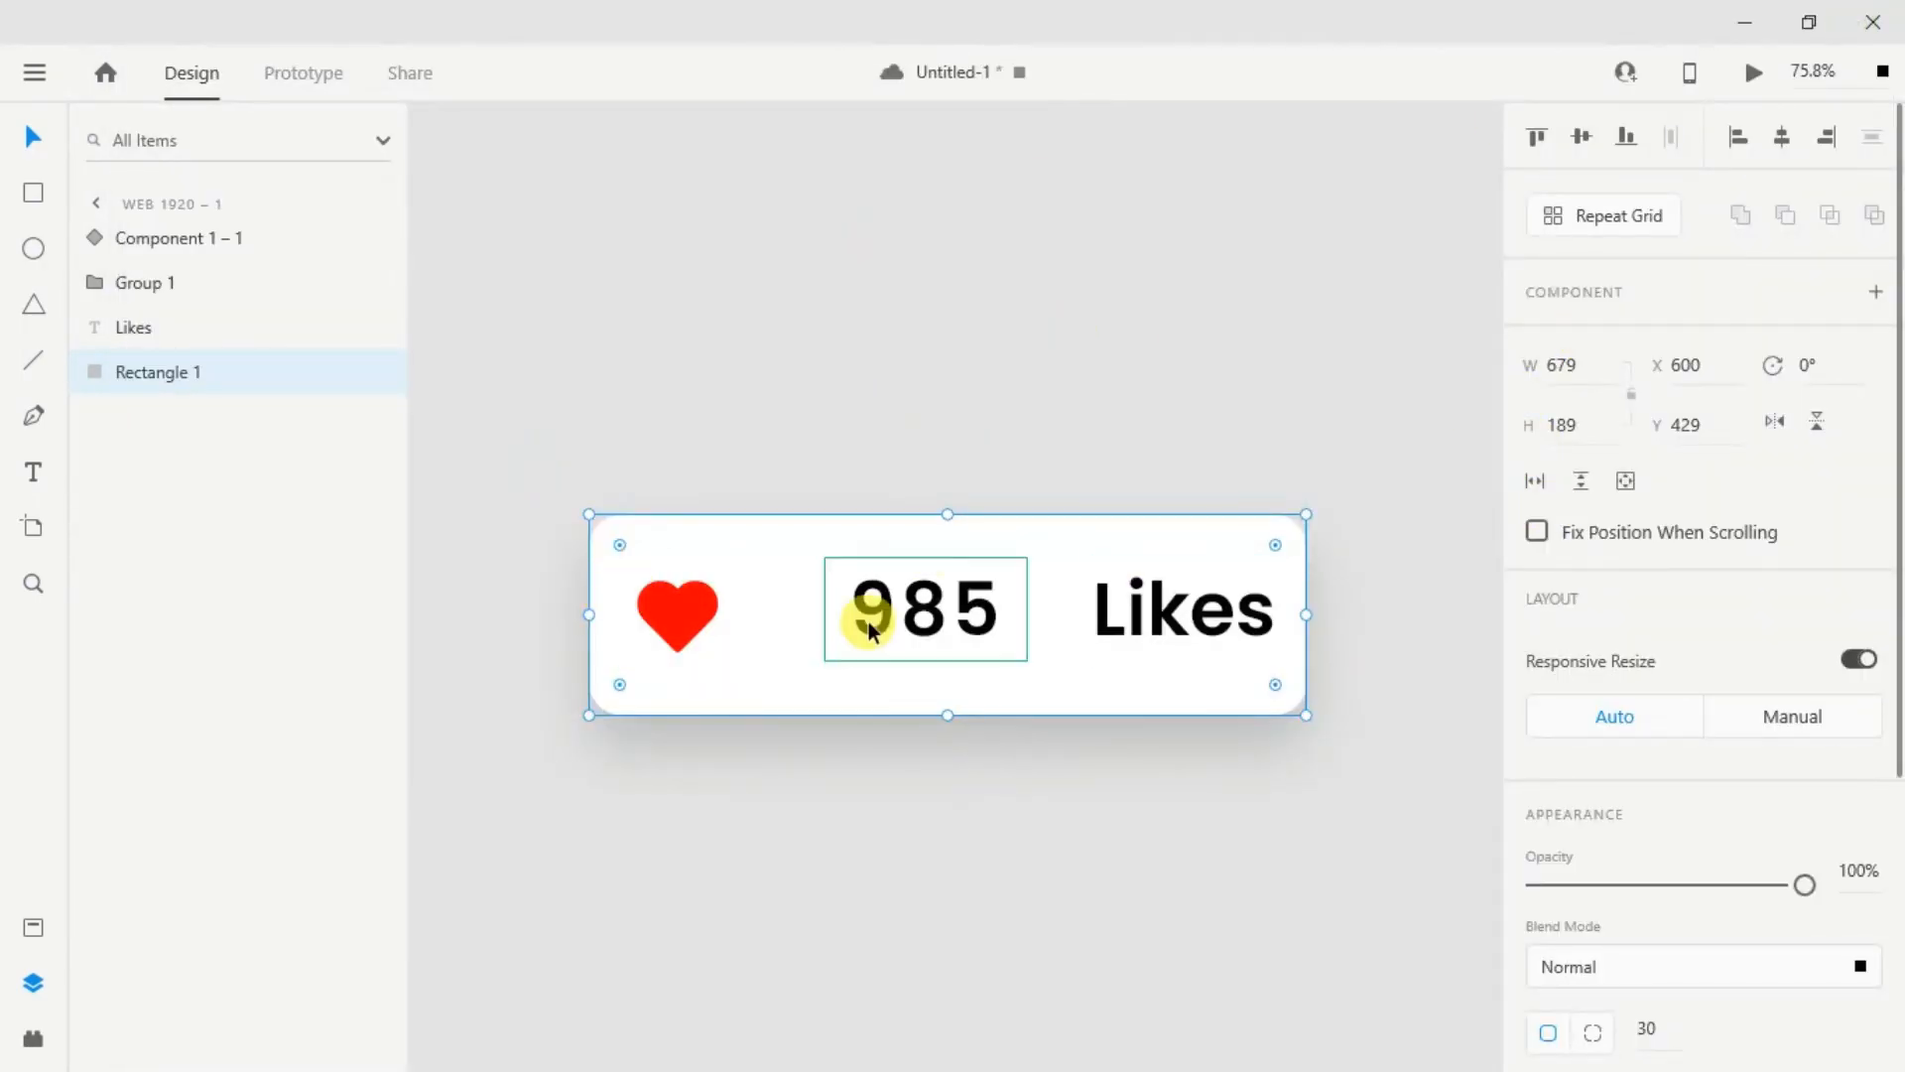
Step: Set the counter component to its Default State and show its prototype interaction
left_click(837, 643)
left_click(1563, 350)
left_click(294, 82)
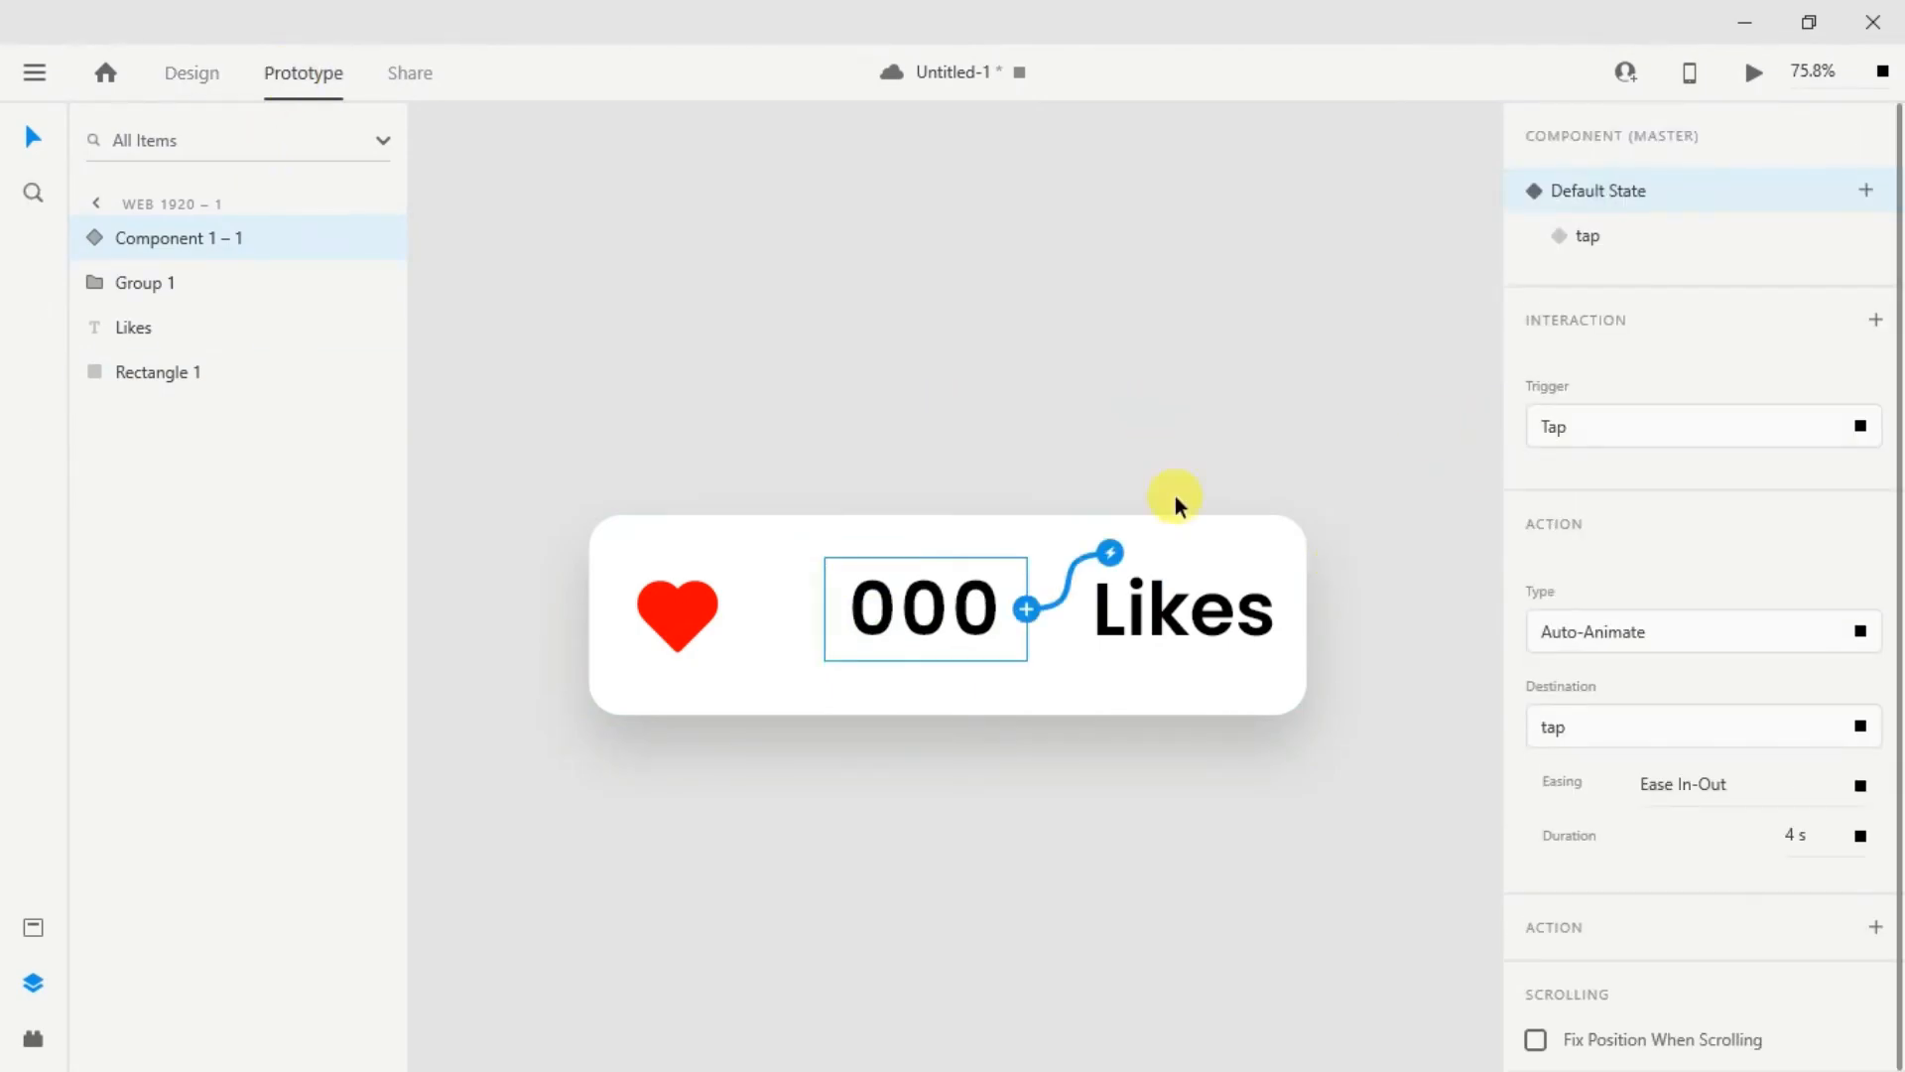
Step: Preview the prototype again, play the counter's rolling animation in both directions, and close the preview
left_click(1748, 72)
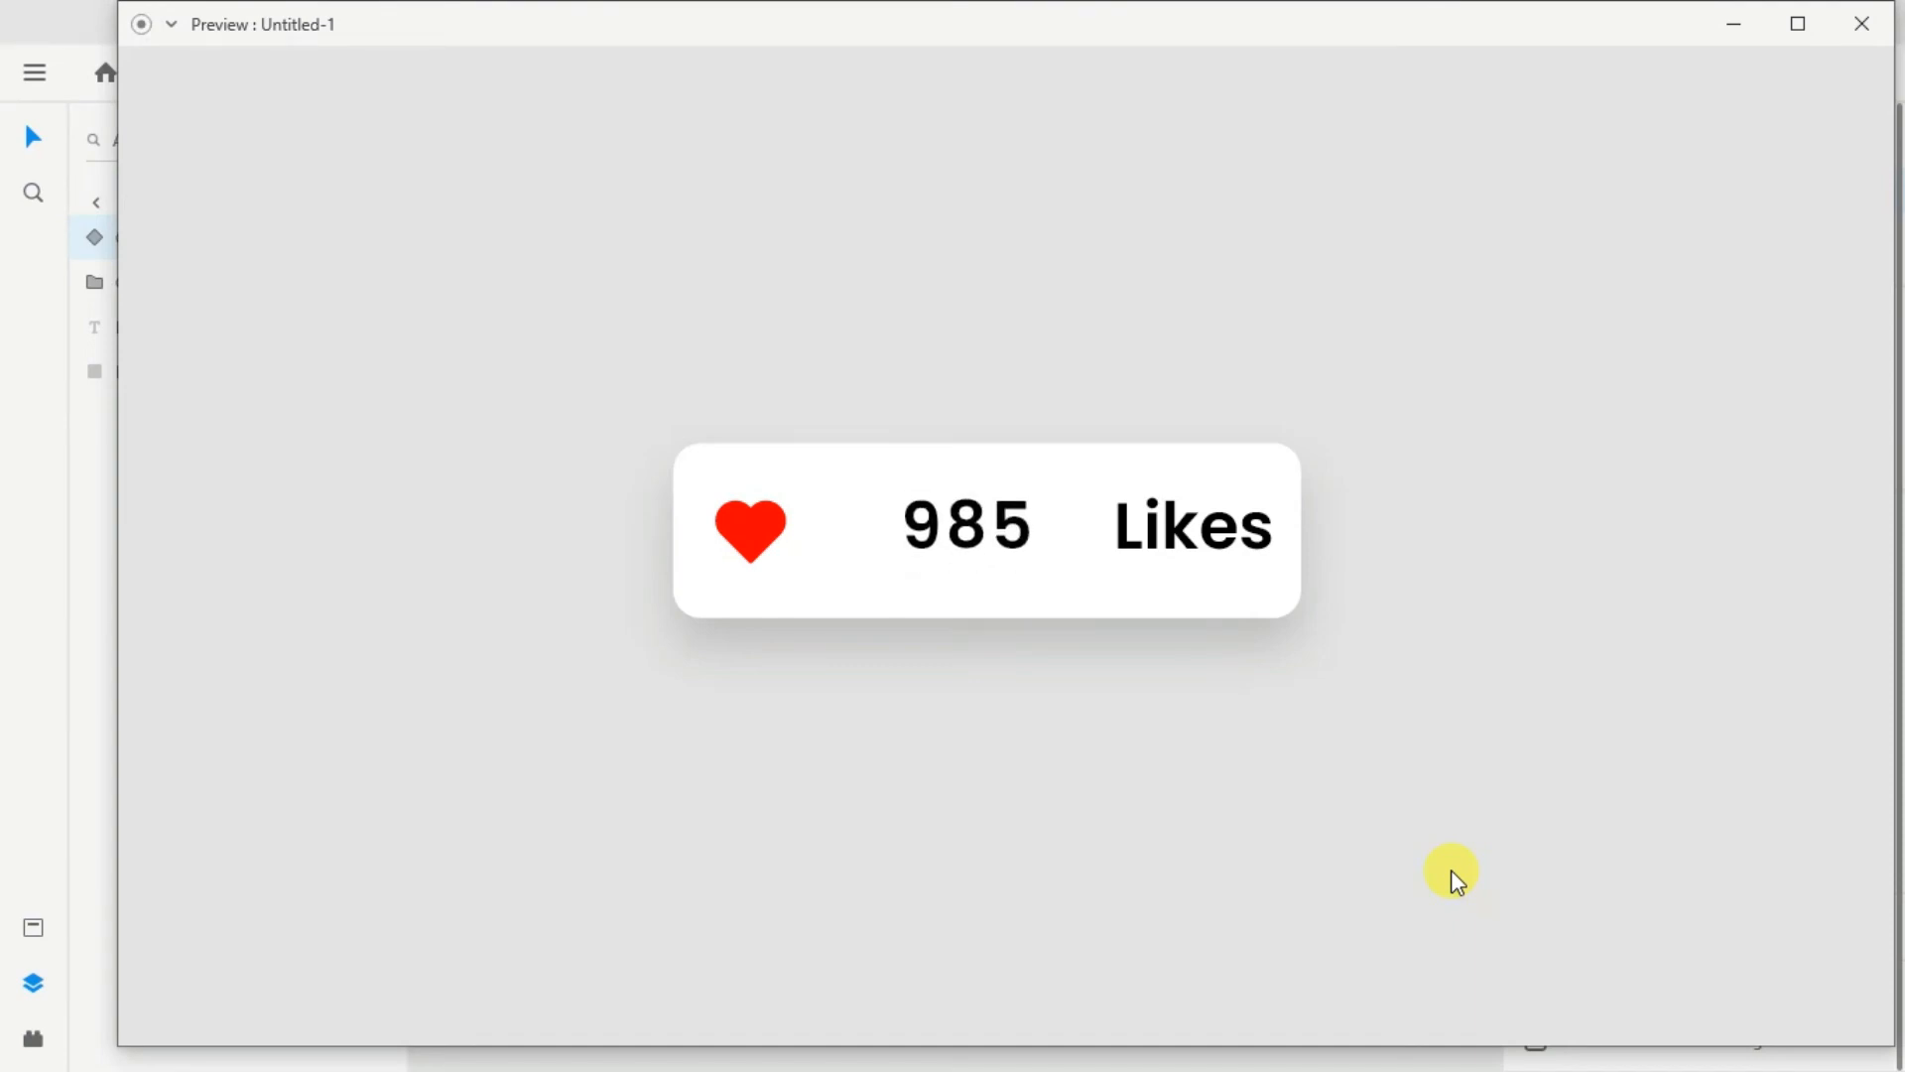
left_click(936, 520)
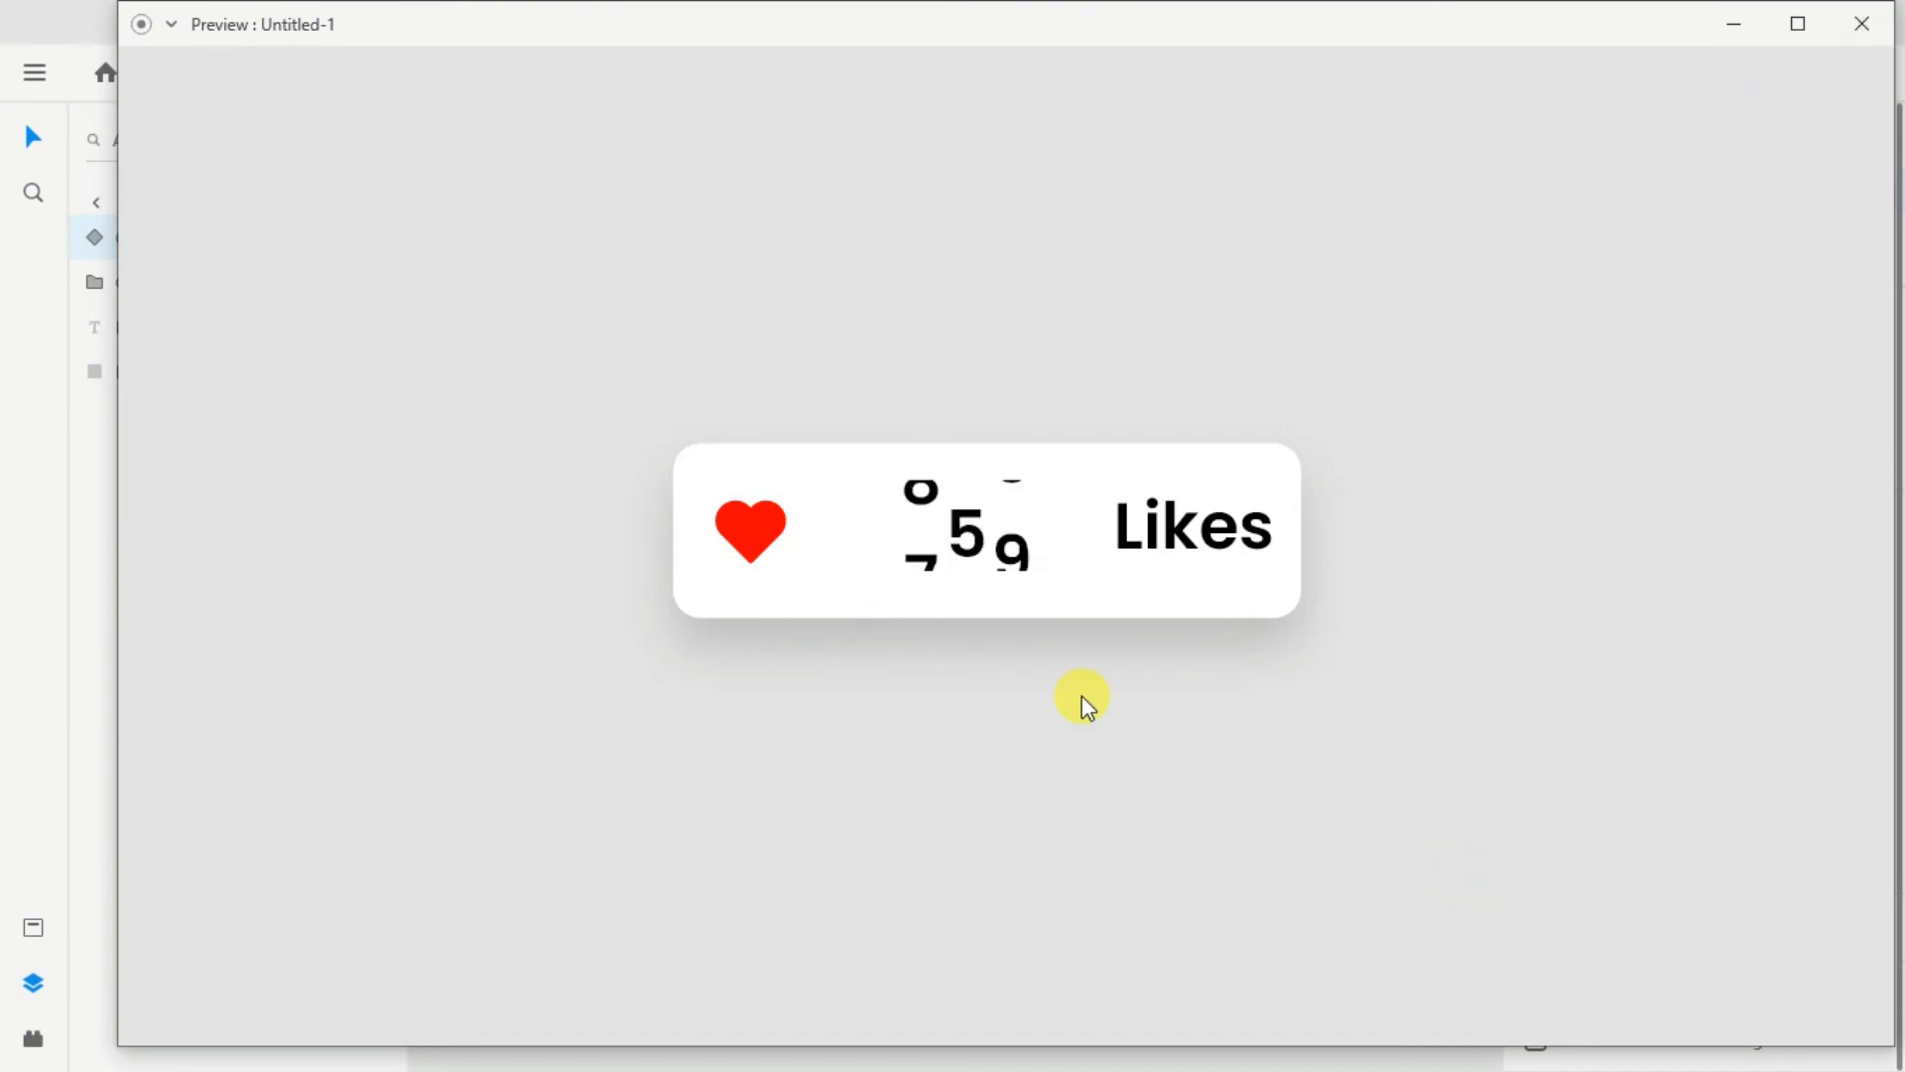
left_click(1854, 30)
left_click(1872, 37)
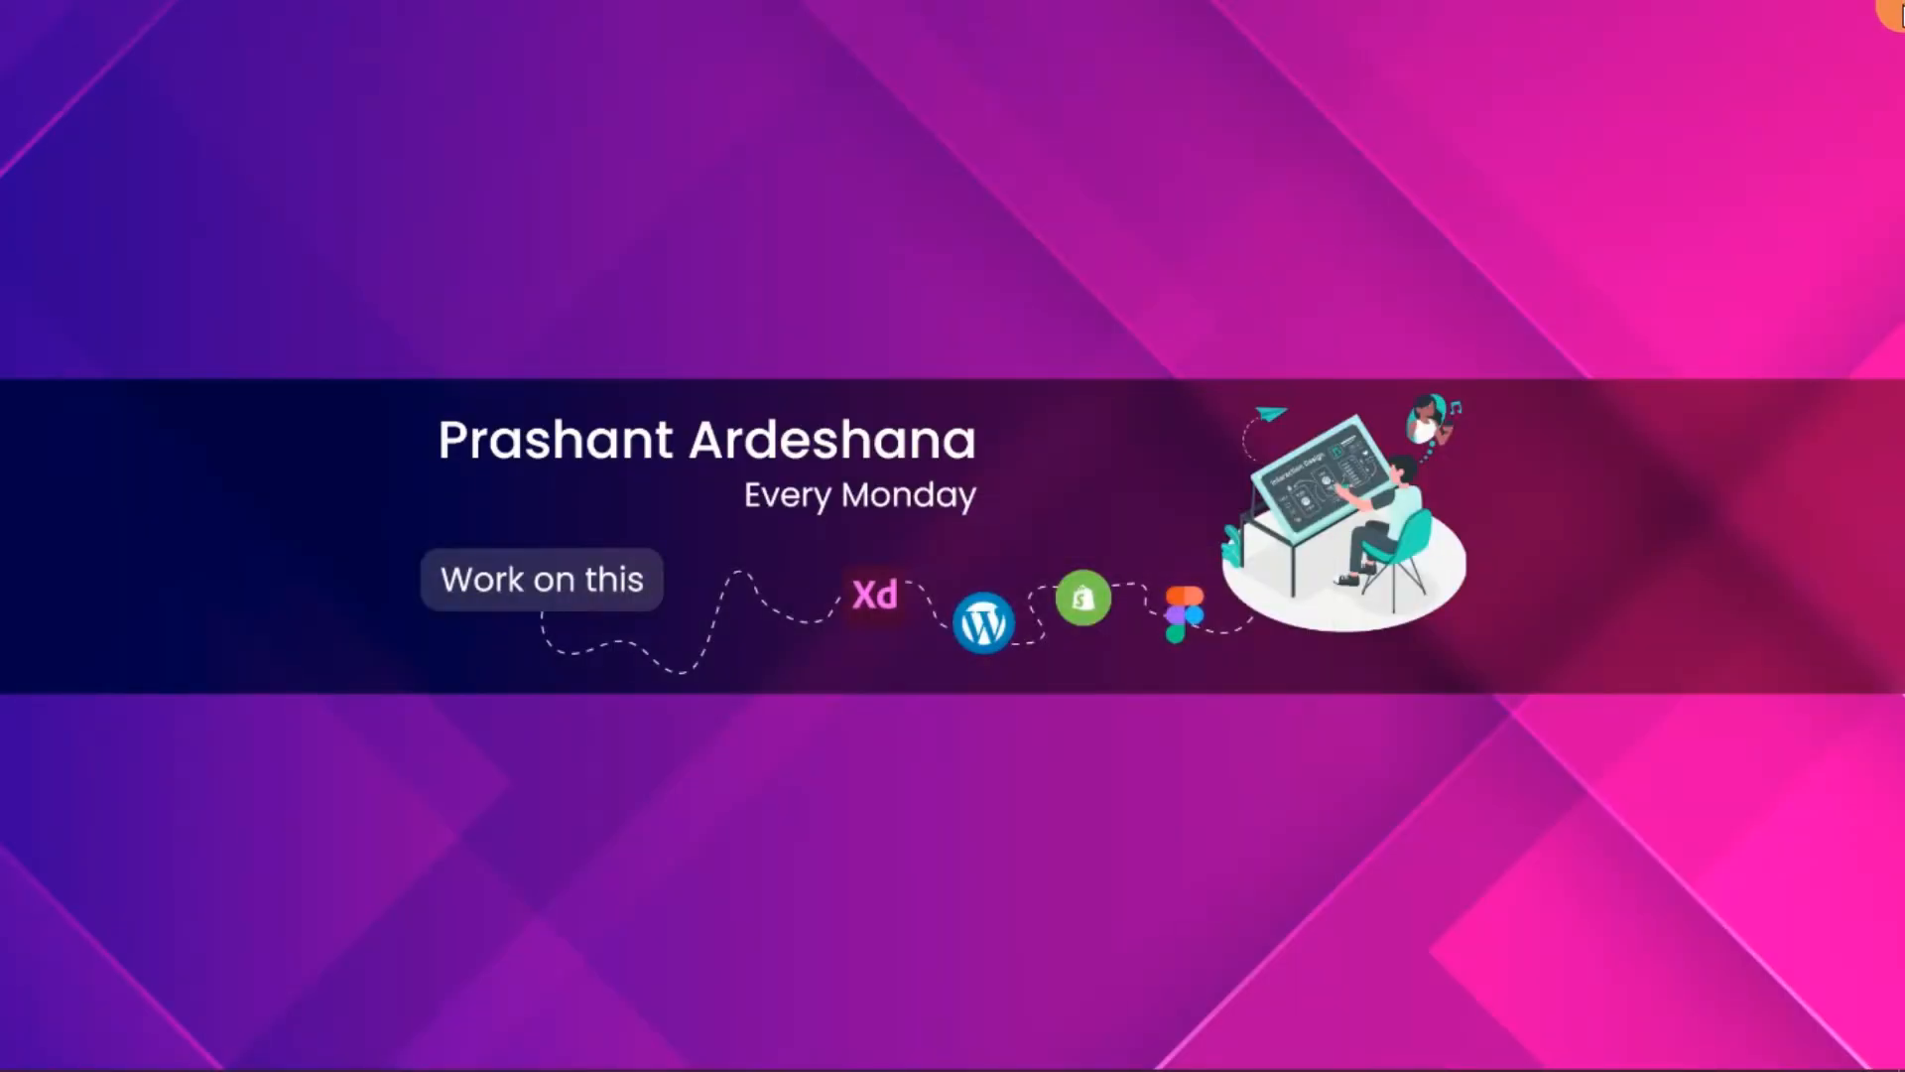